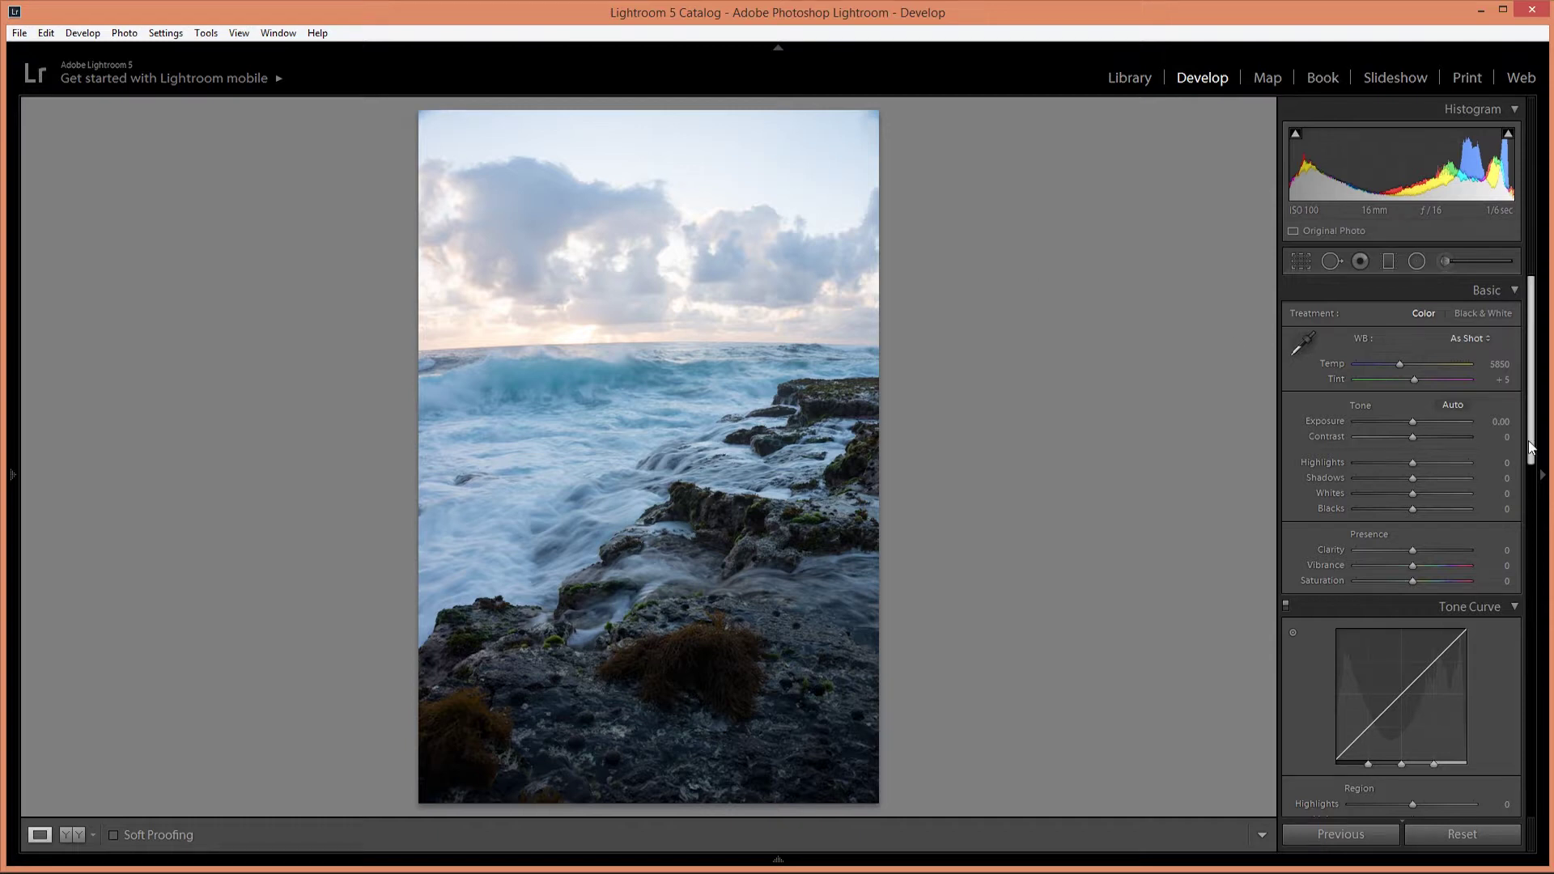
Step: Scroll the Develop panel past Basic and Tone Curve to show the Detail and Lens Corrections panels
left_click_drag(1531, 449, 1521, 749)
Step: Enable lens profile corrections and remove chromatic aberration
left_click(1330, 667)
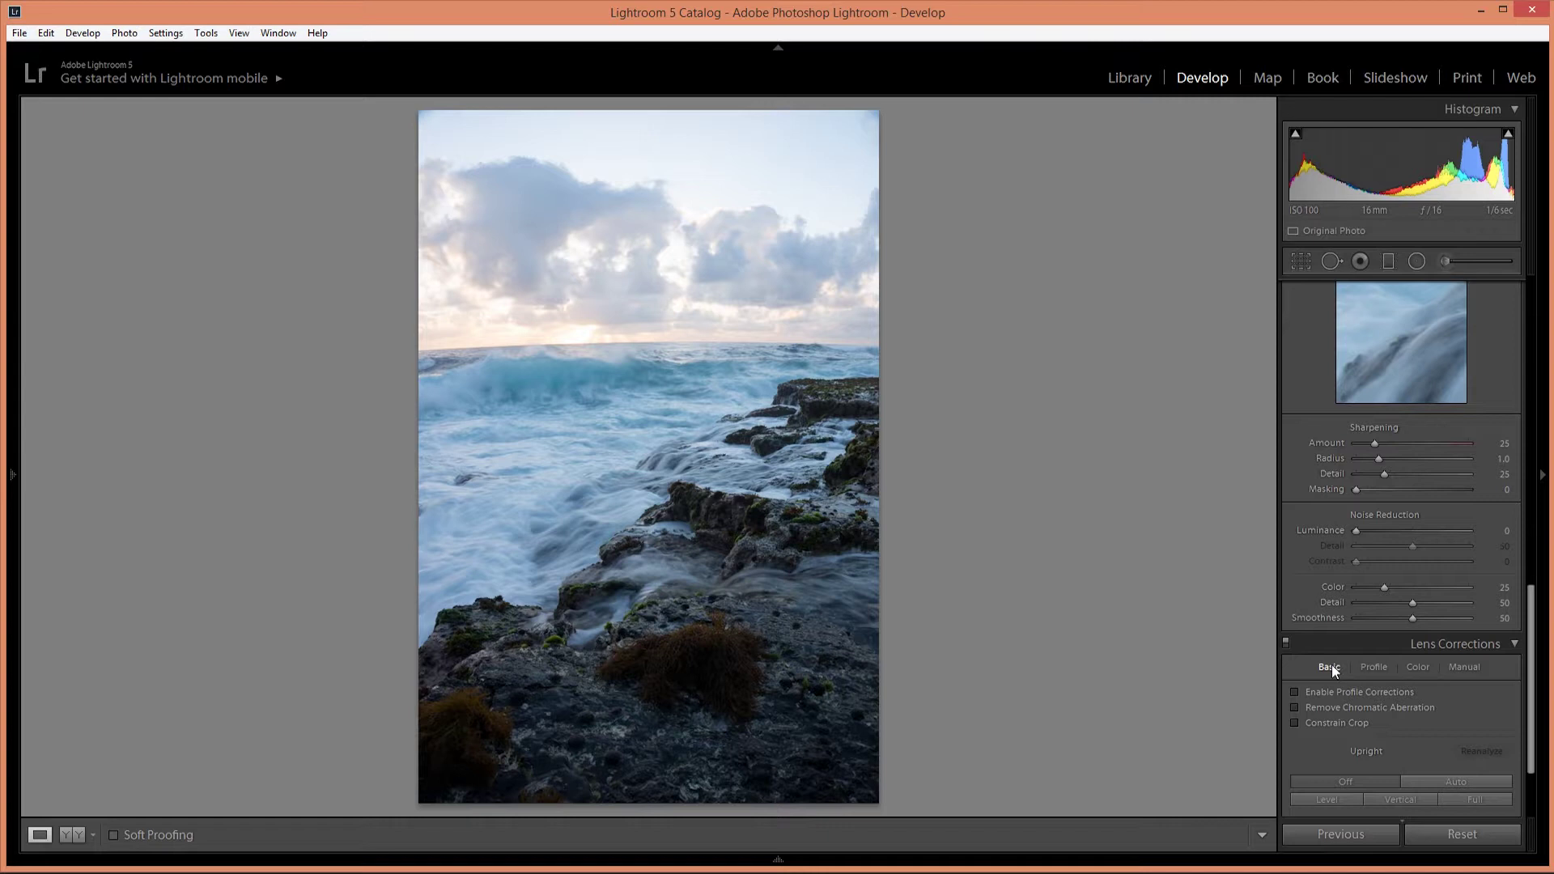
left_click(1296, 692)
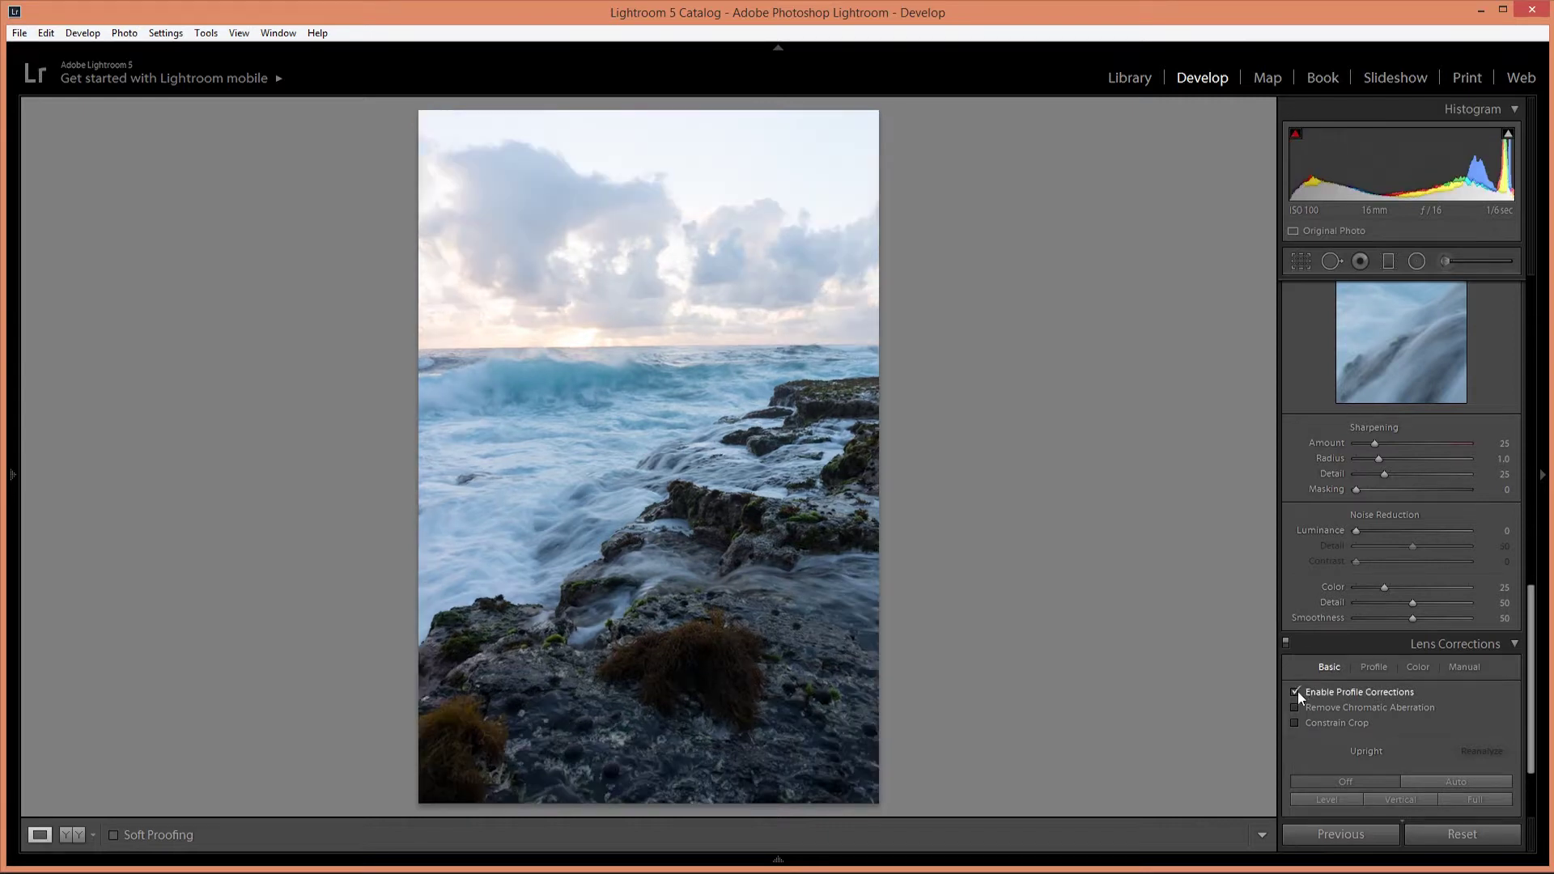
left_click(1416, 668)
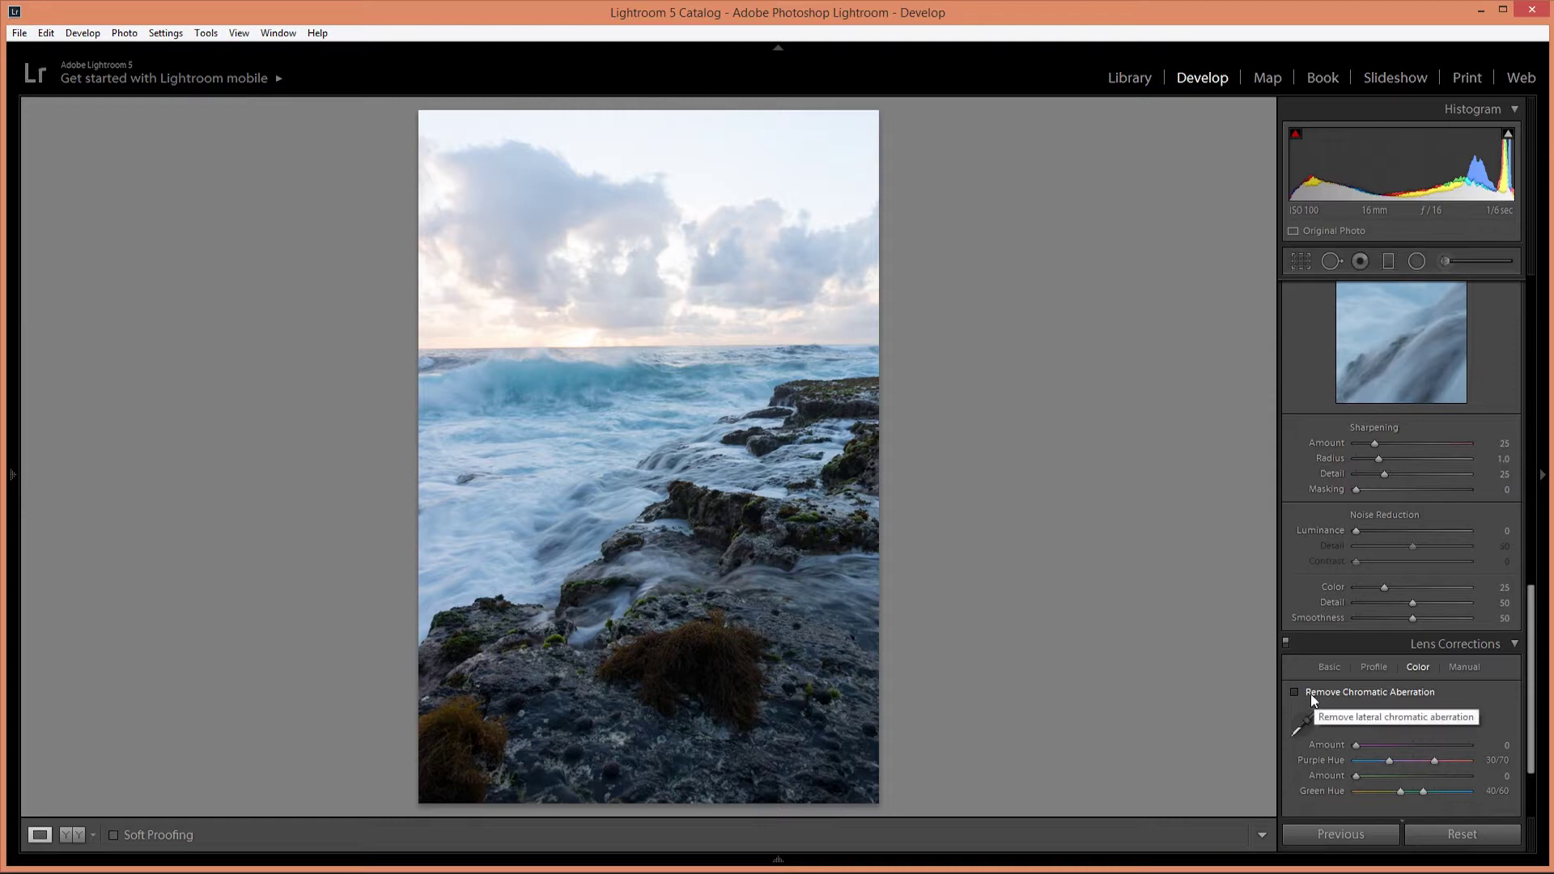
left_click(1309, 693)
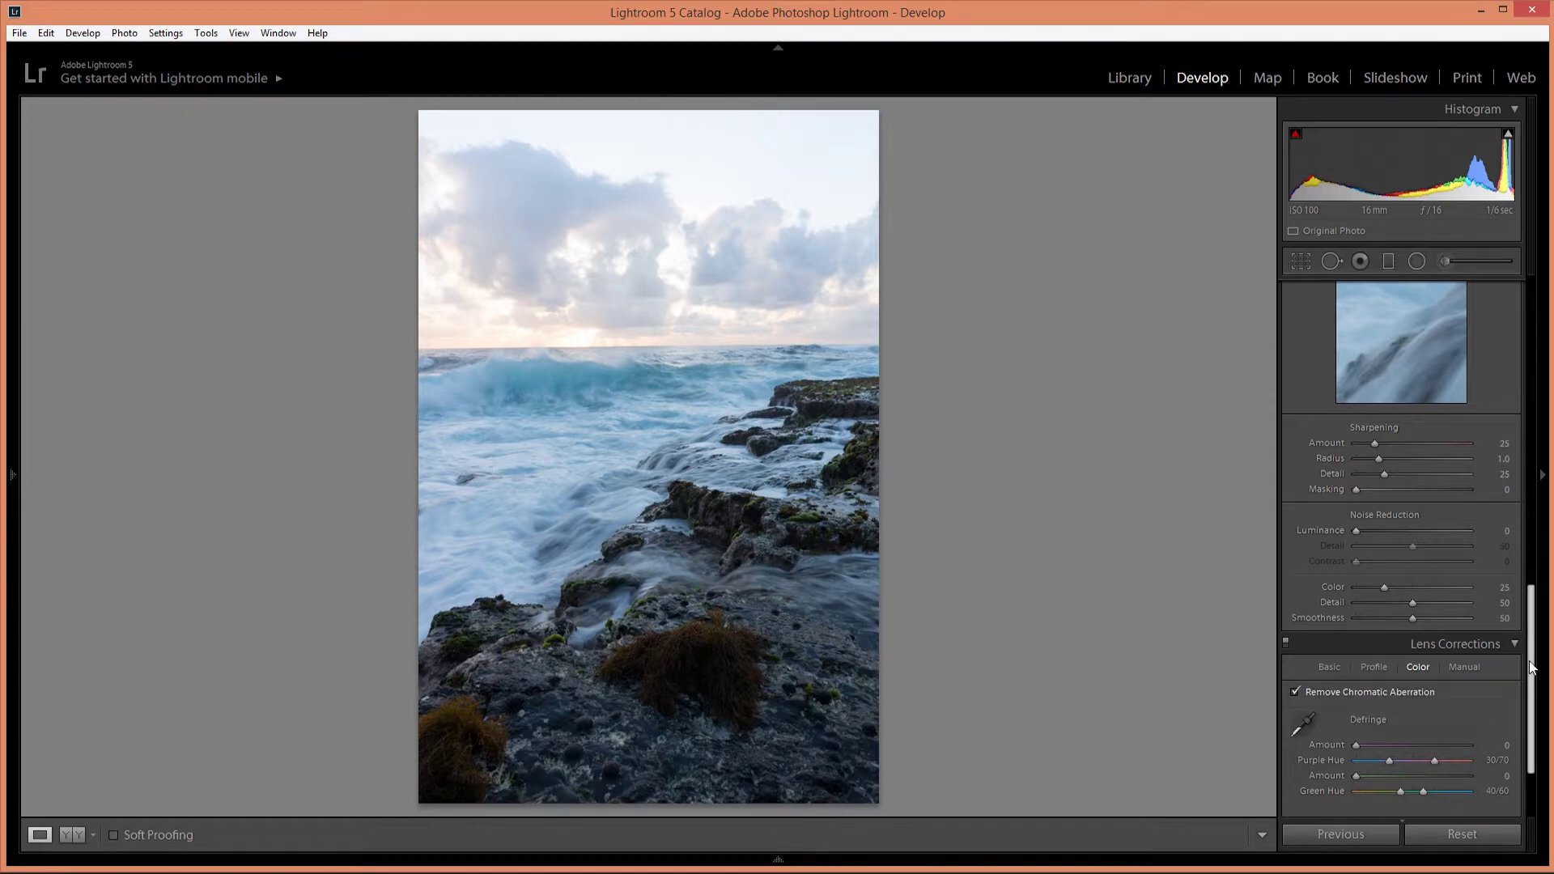
Step: Level the horizon with the straighten tool to 0.96° and commit the crop
left_click_drag(1530, 667, 1444, 334)
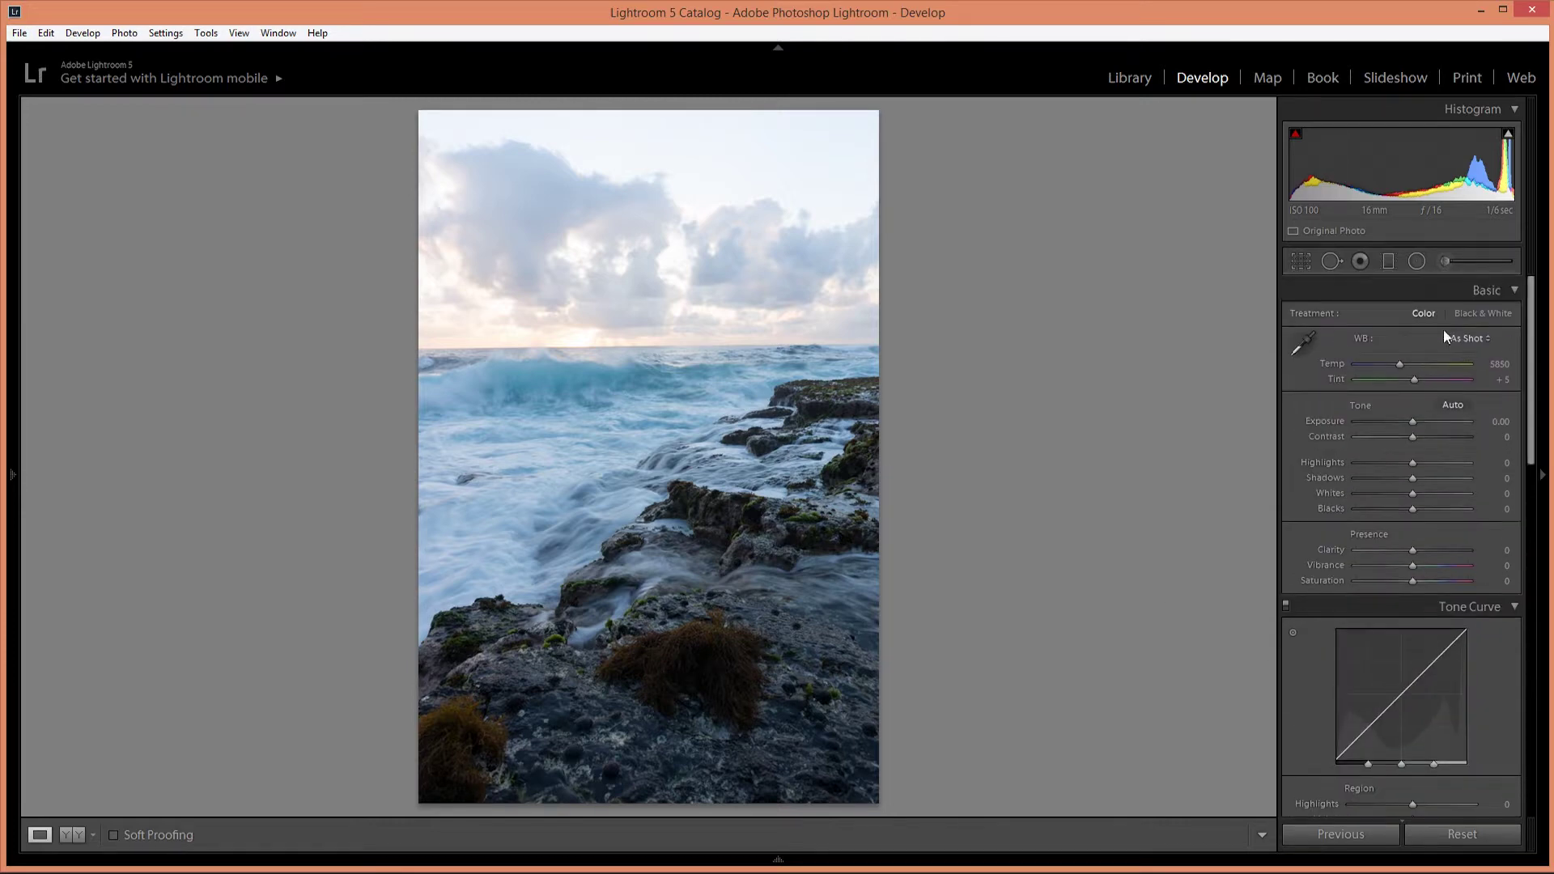
left_click(1296, 261)
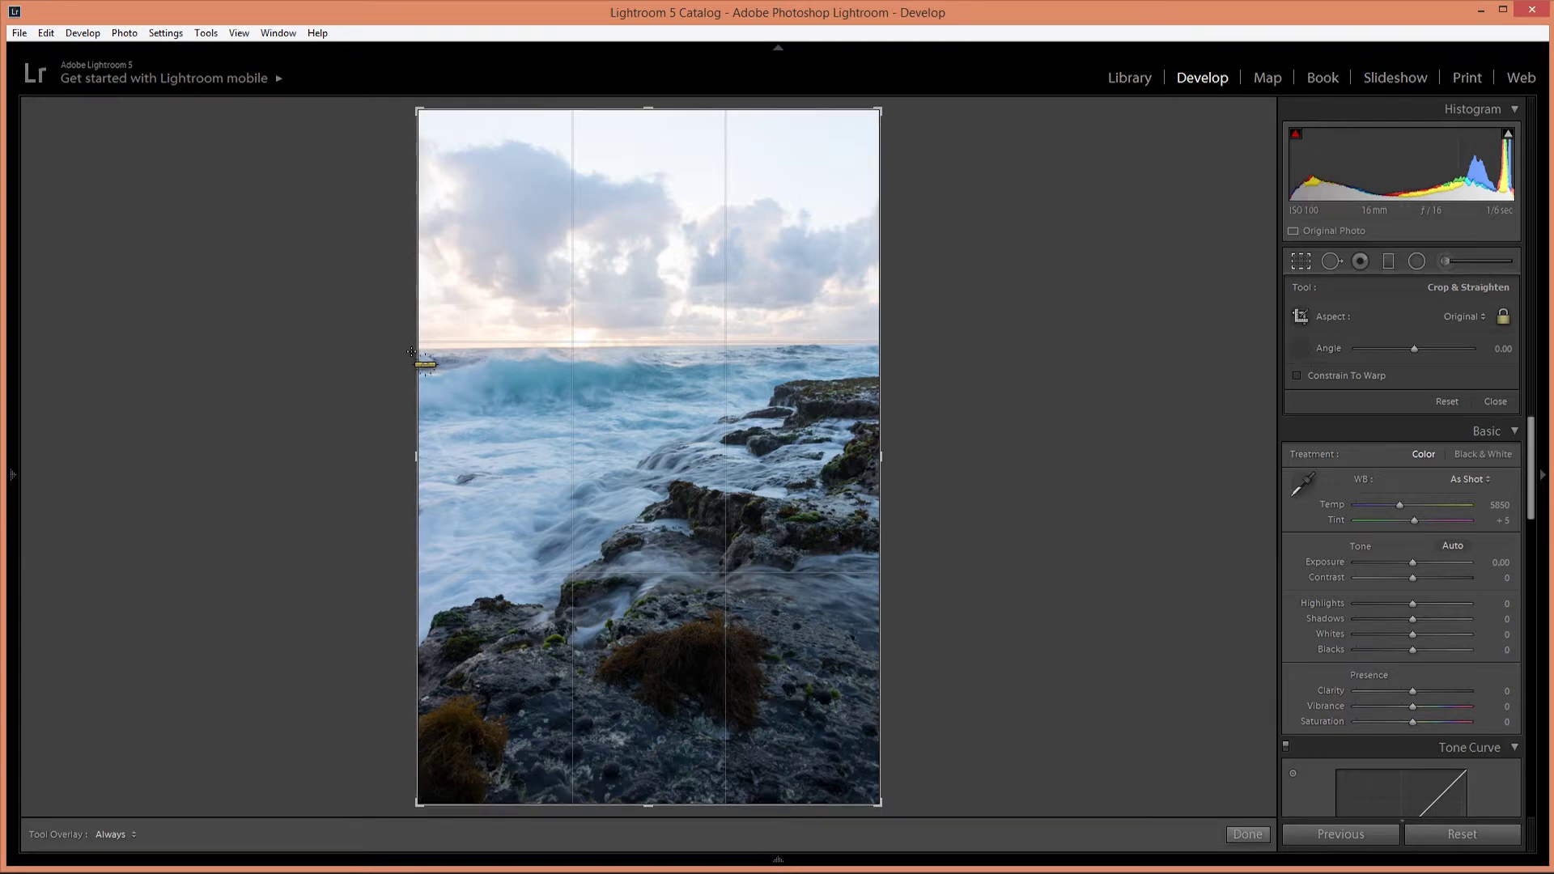
left_click_drag(412, 352, 941, 340)
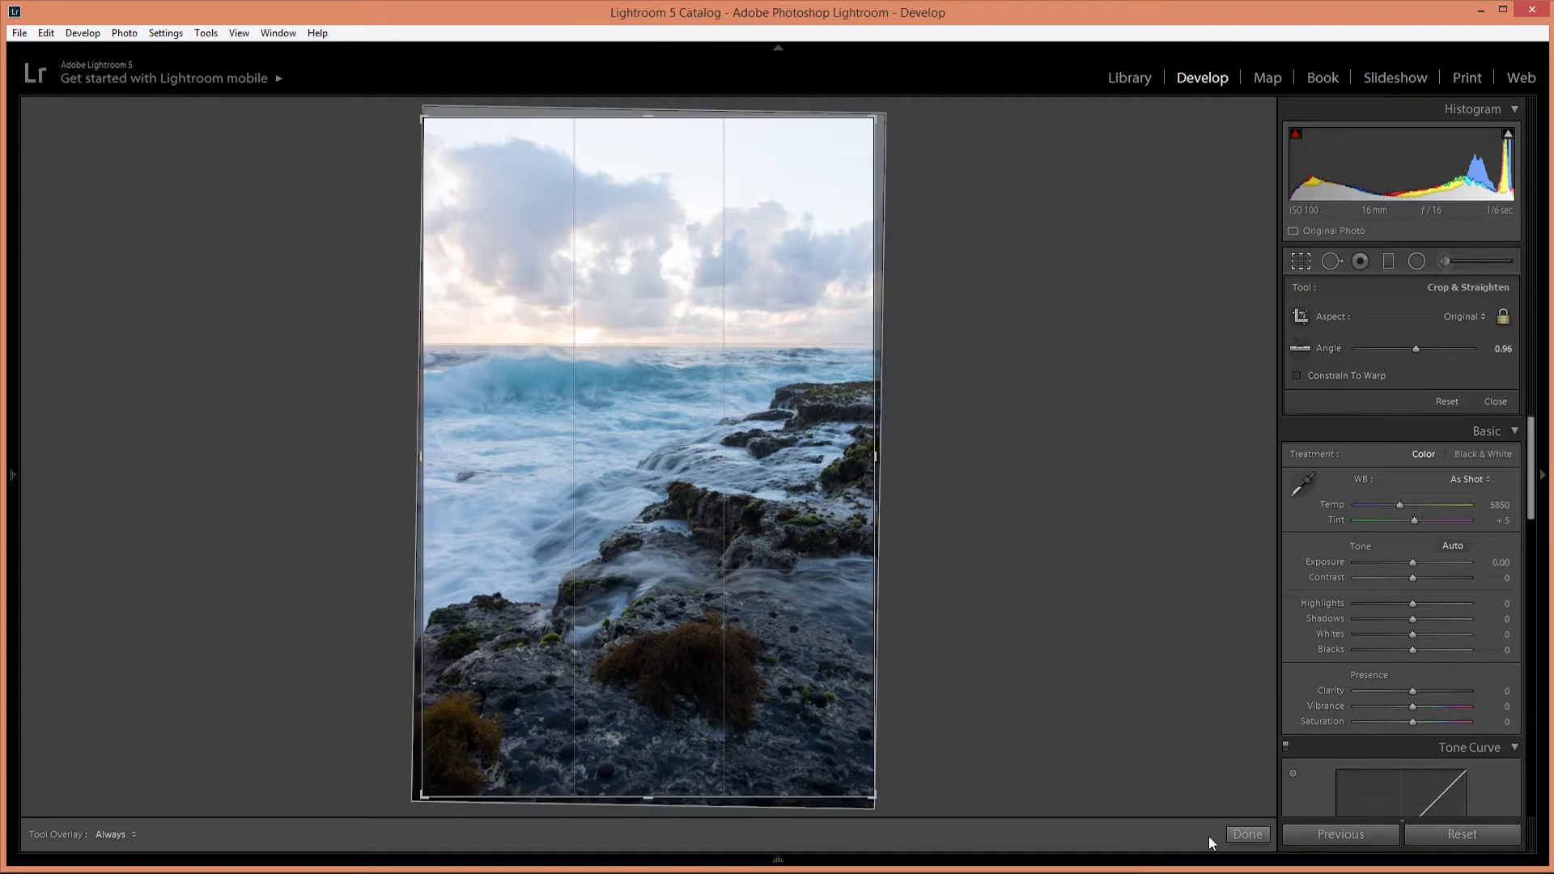
left_click(1247, 833)
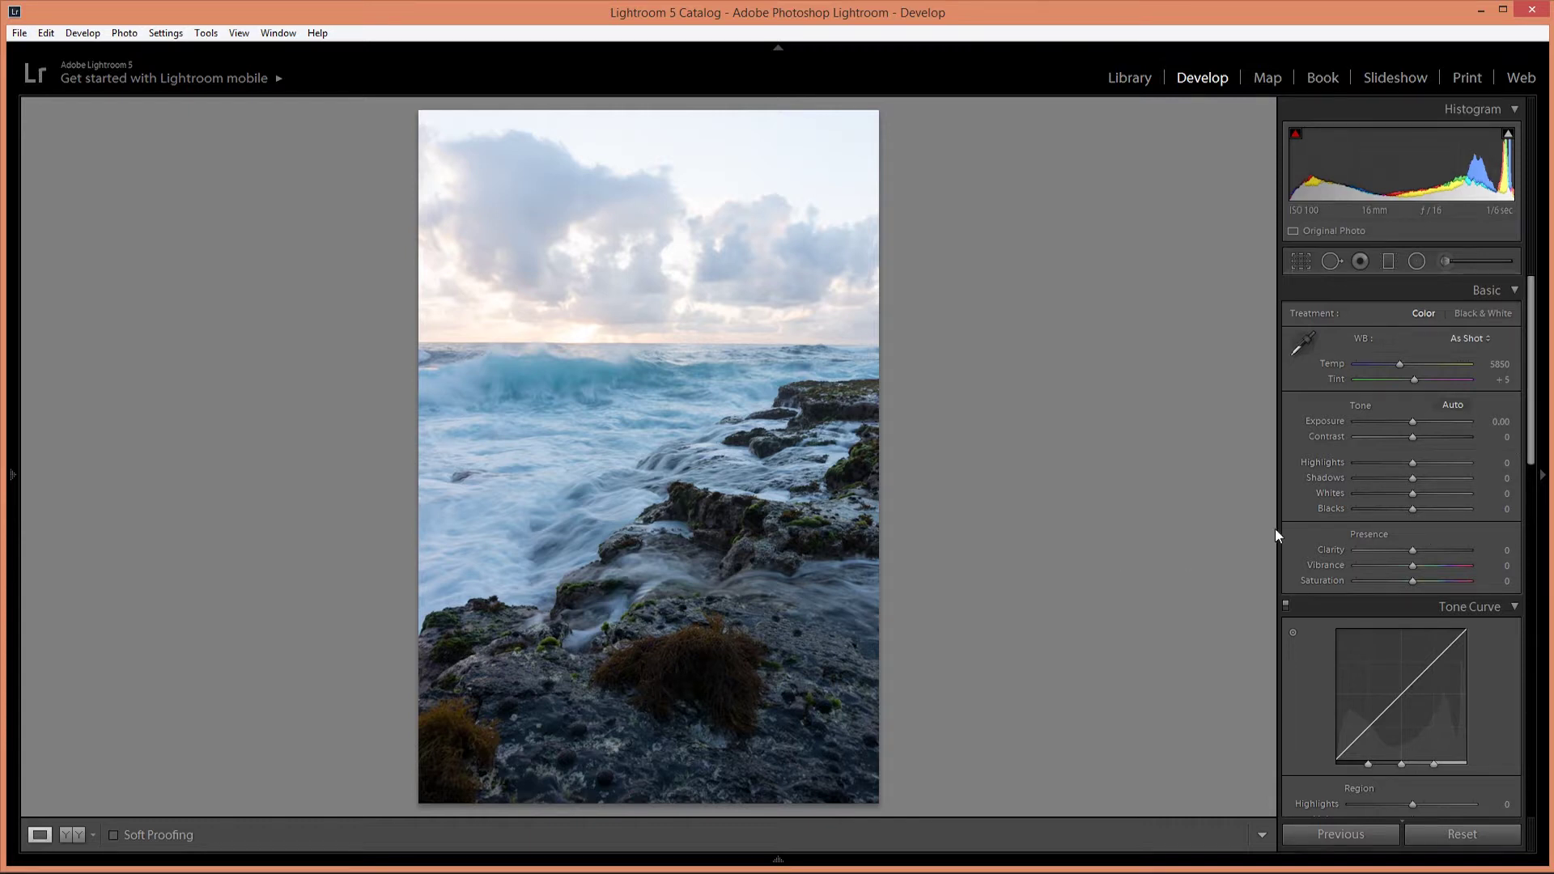
Step: Warm the white balance to Temp 8671 and Tint +15, judging colour with Vibrance and Saturation at +100, then reset both to 0
left_click(1466, 564)
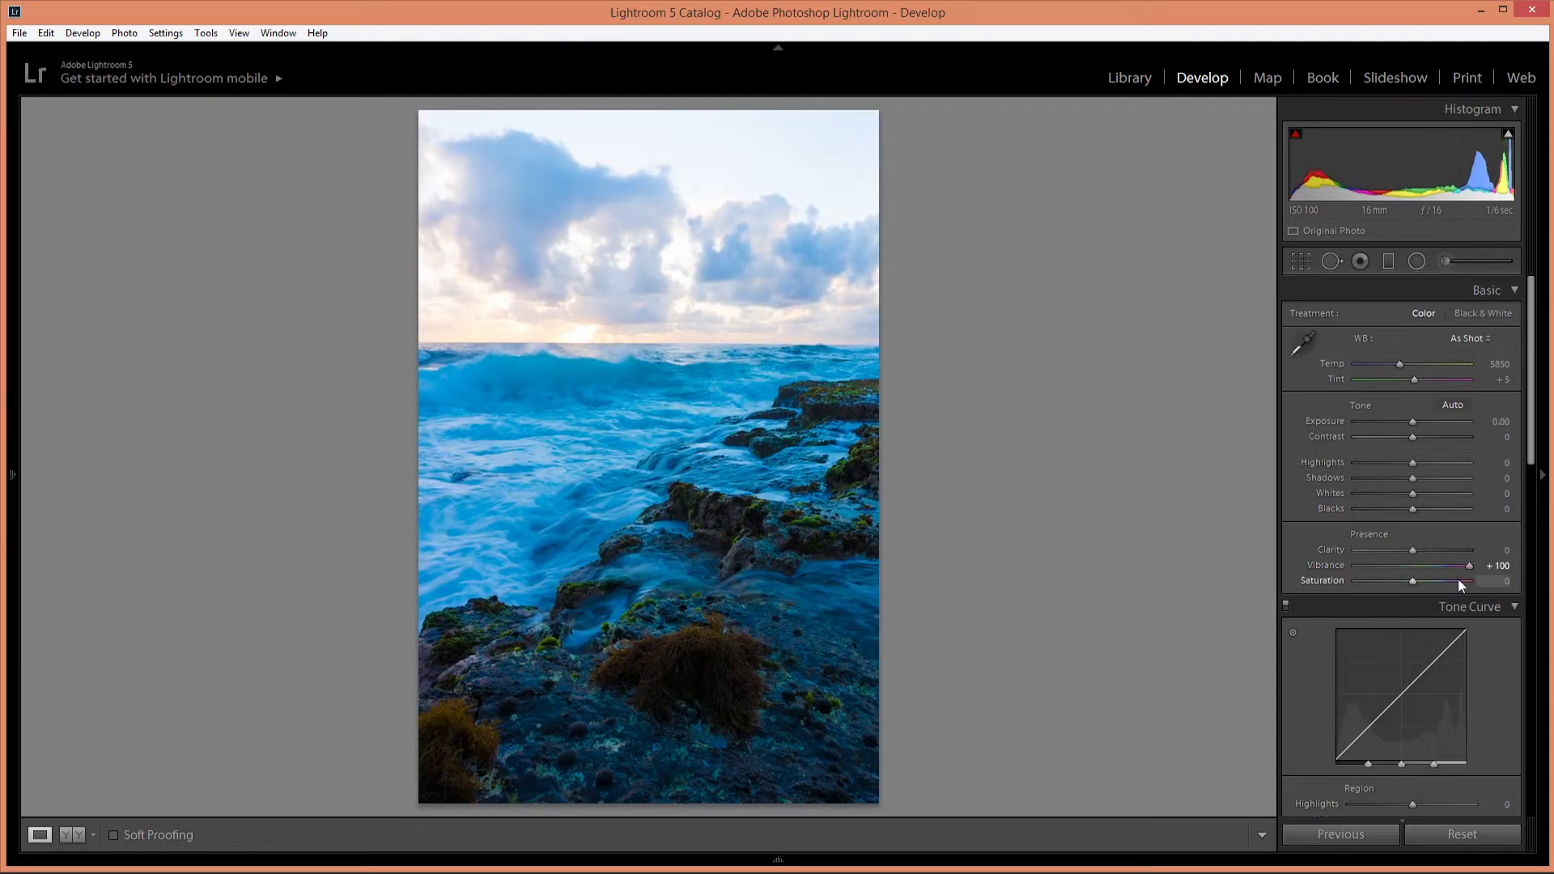
left_click(1468, 580)
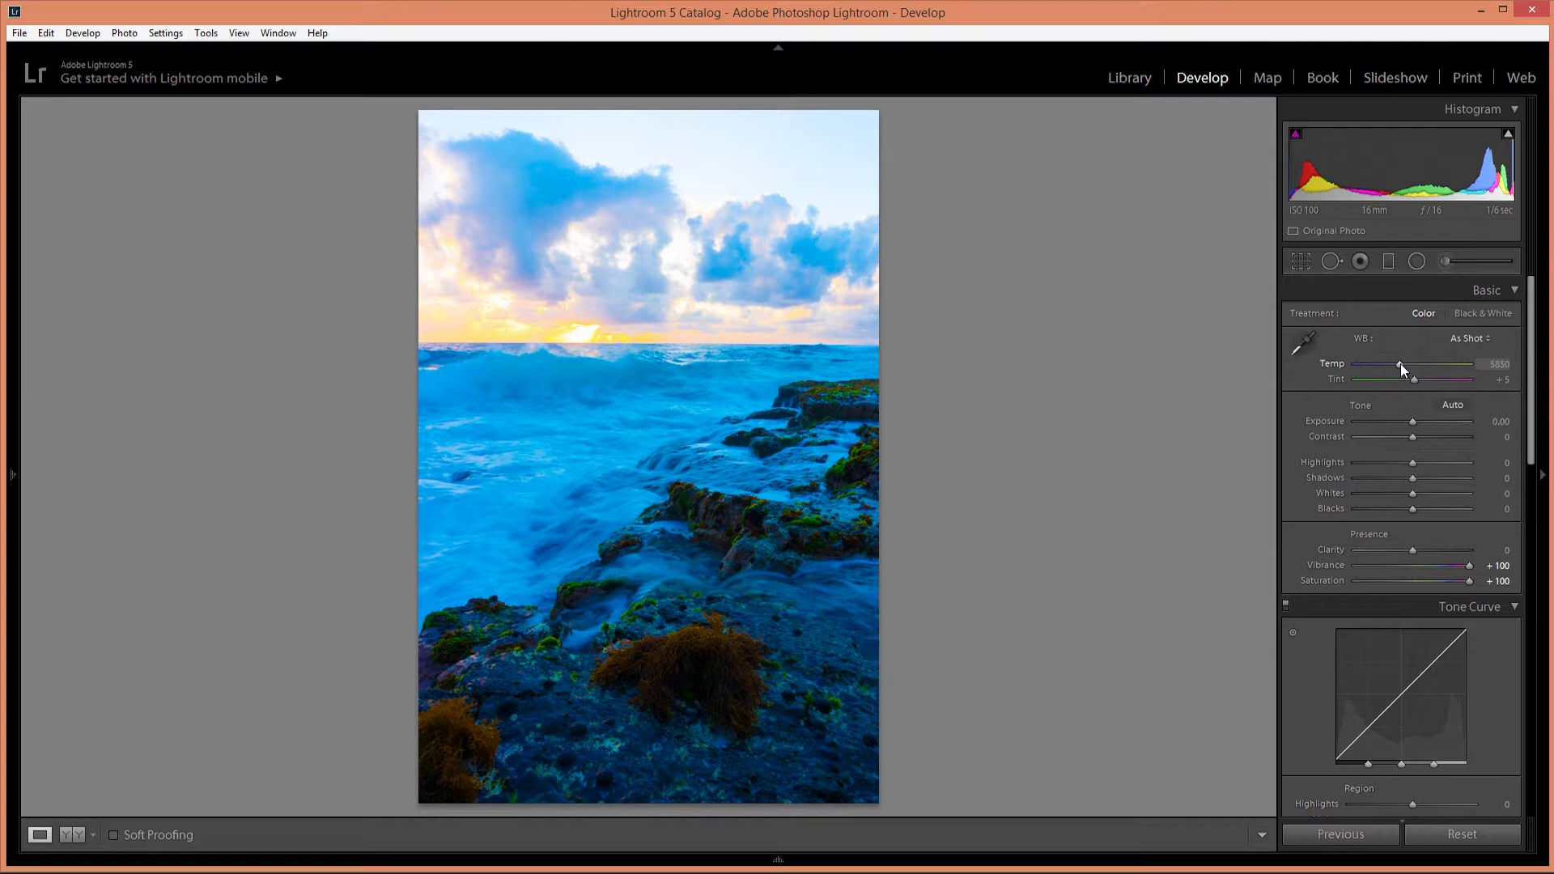
left_click_drag(1400, 362, 1424, 366)
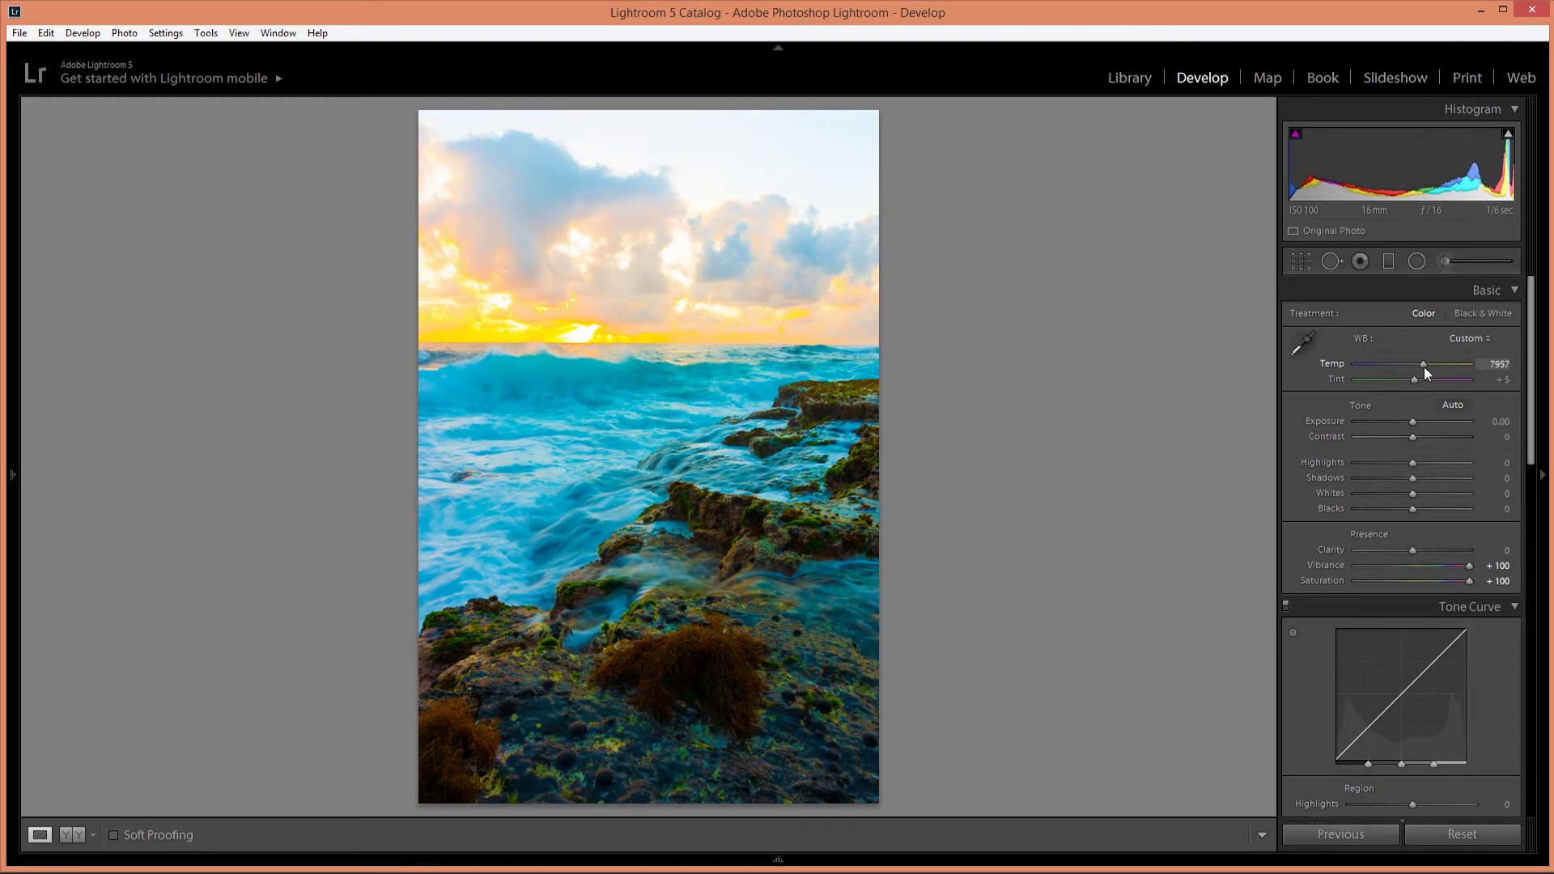
left_click_drag(1424, 367, 1429, 364)
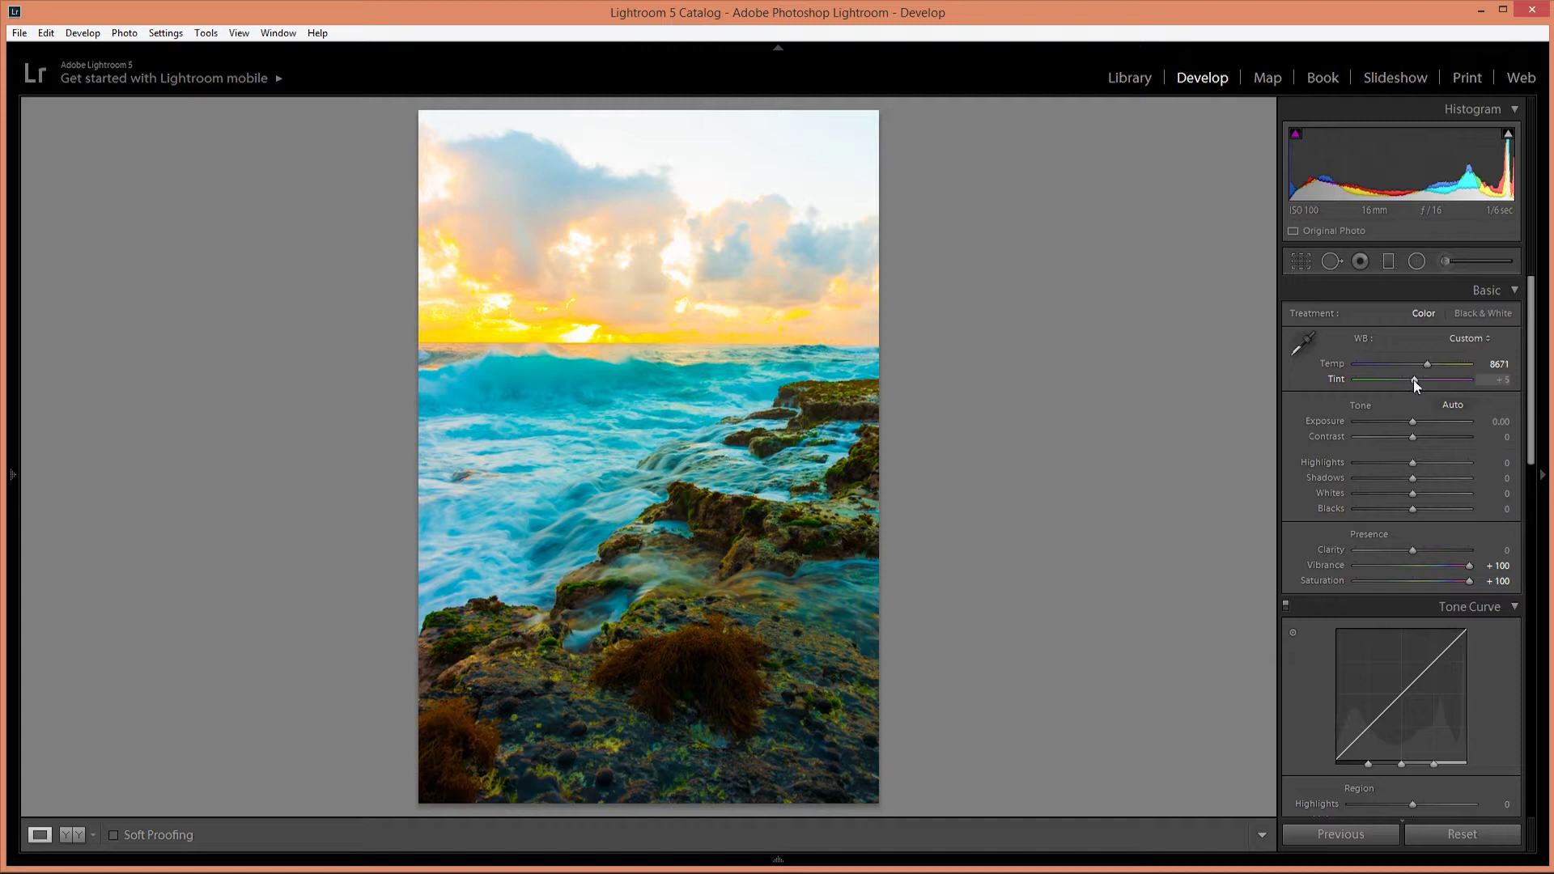
left_click_drag(1414, 382, 1417, 382)
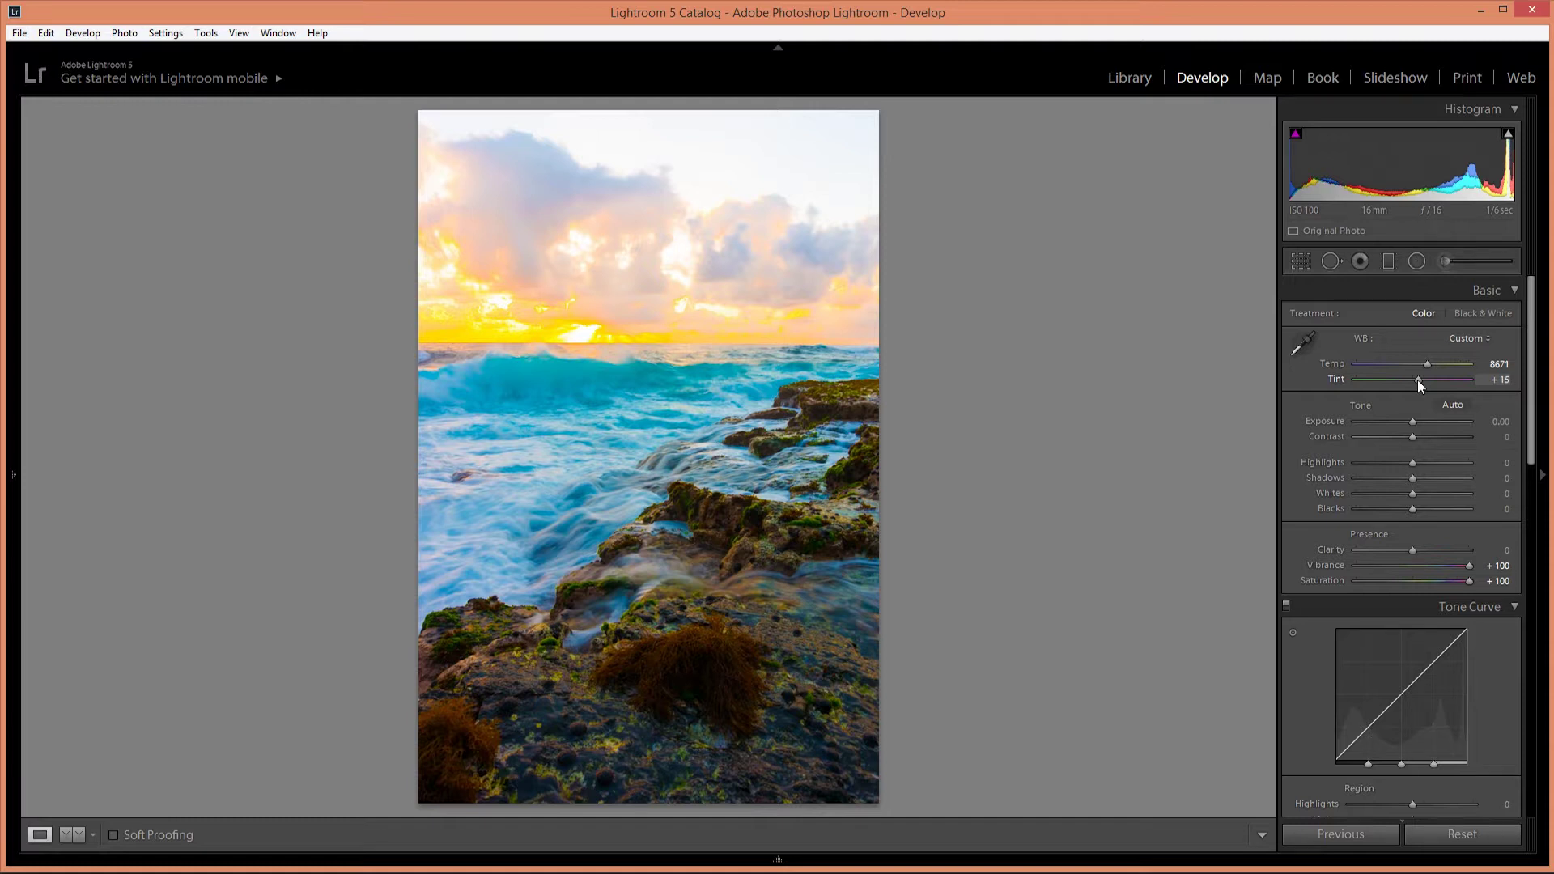
double_click(1467, 566)
double_click(1469, 583)
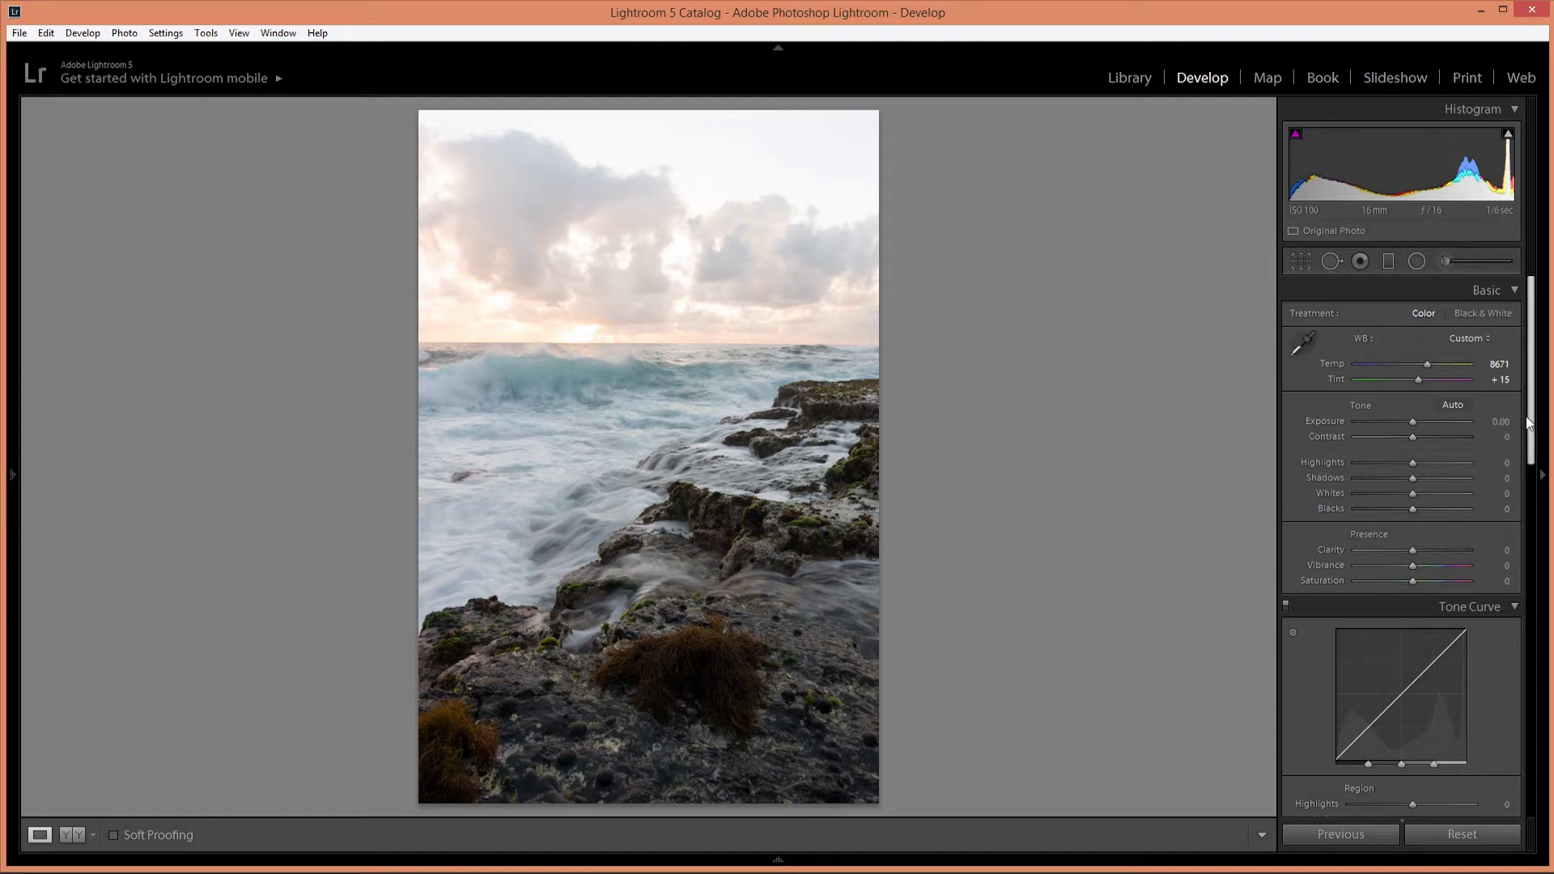
Step: Set the Tone Curve's point curve to Medium Contrast
scroll(1519, 430, "down", 5)
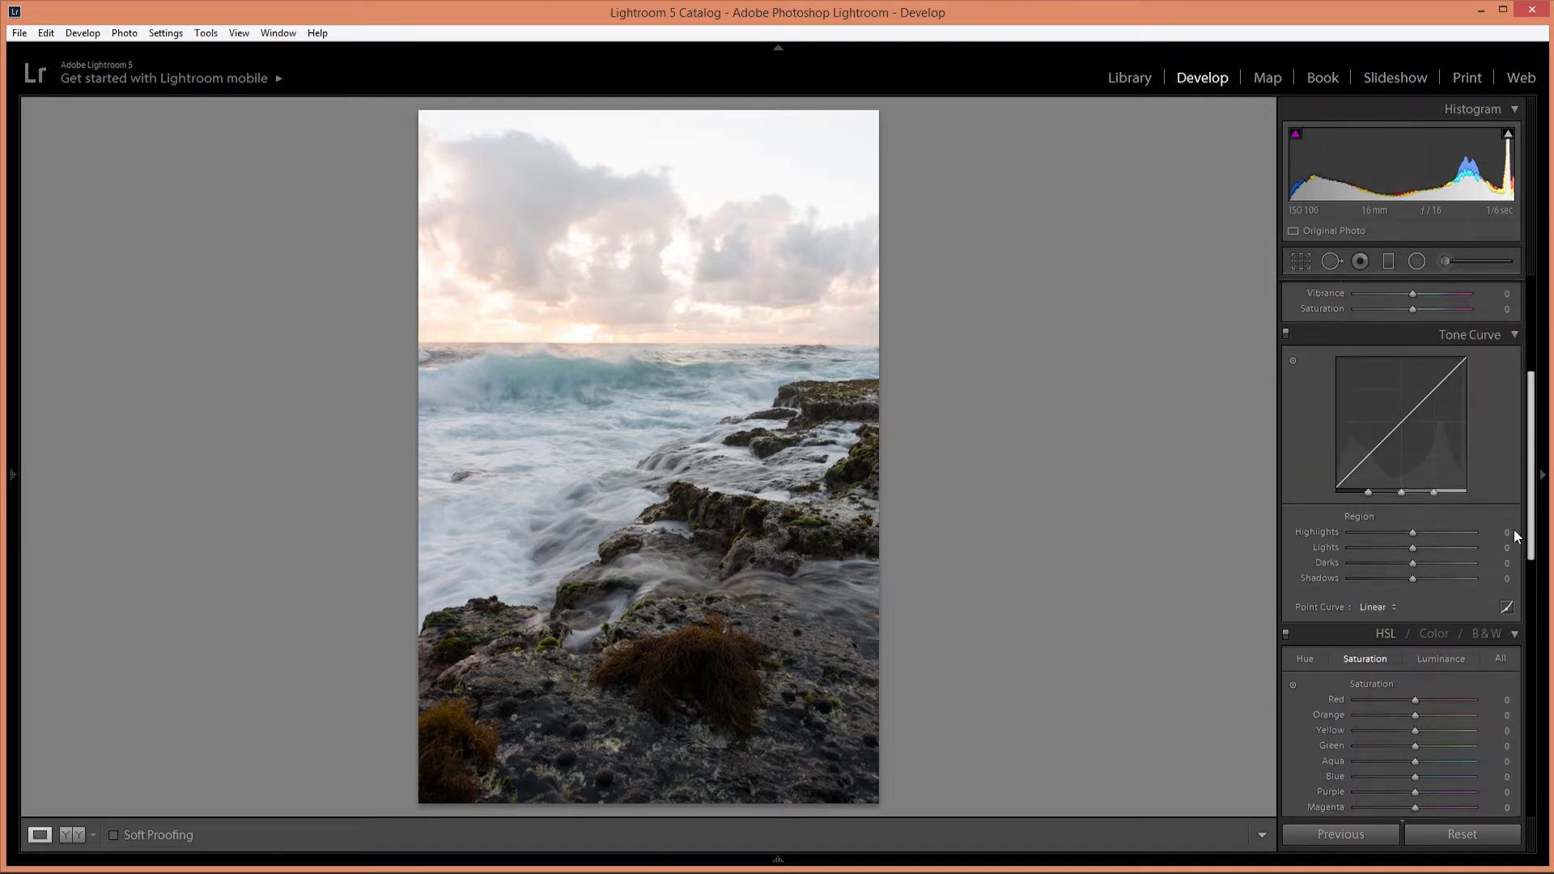
left_click(1375, 607)
left_click(1388, 647)
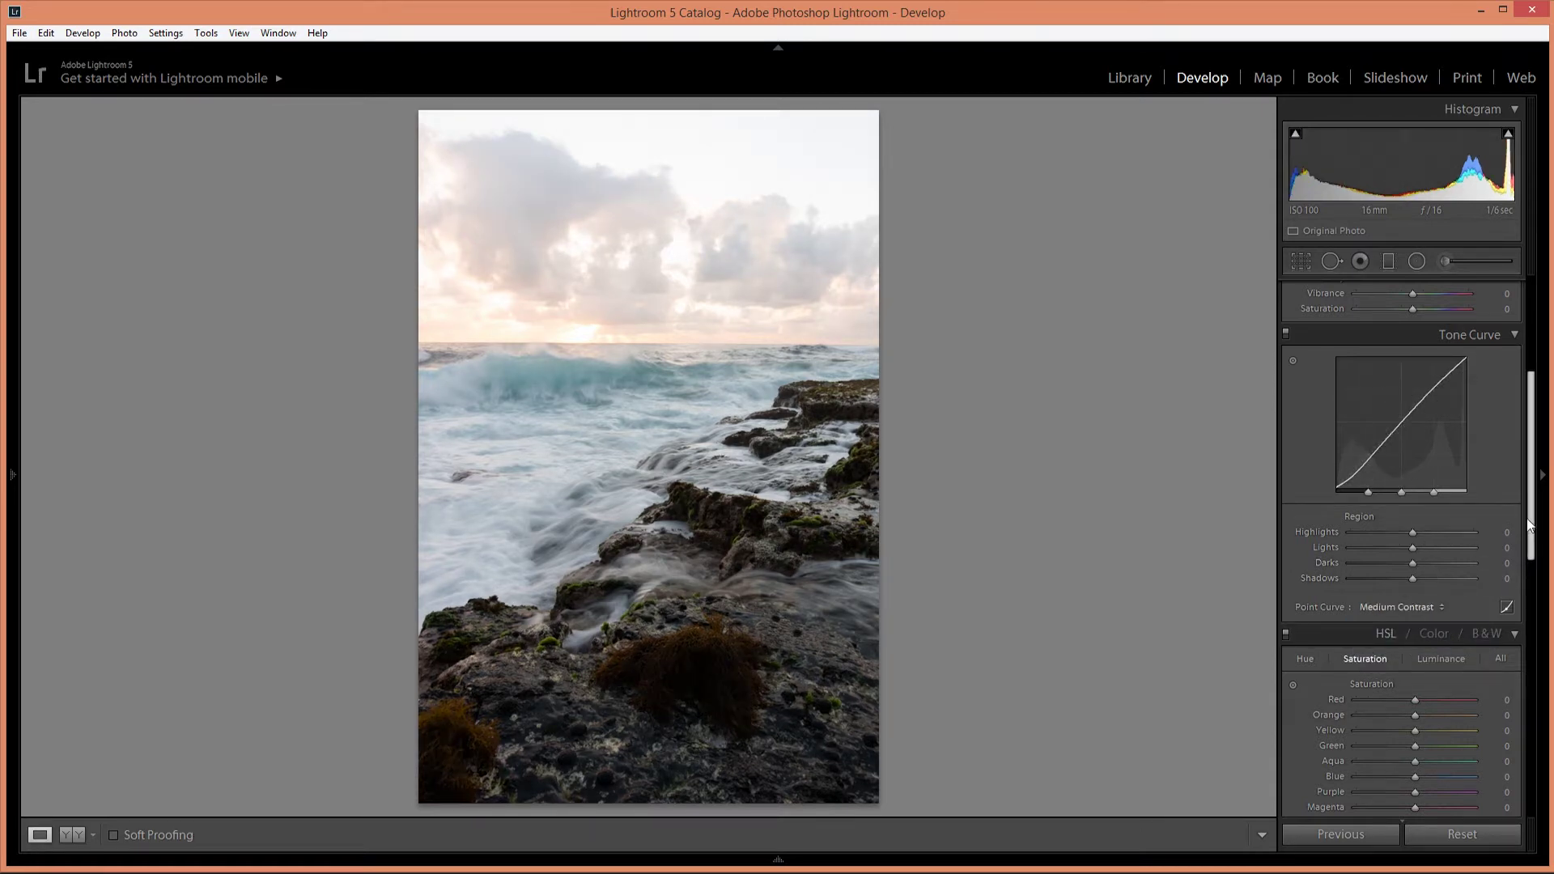
scroll(1451, 420, "up", 5)
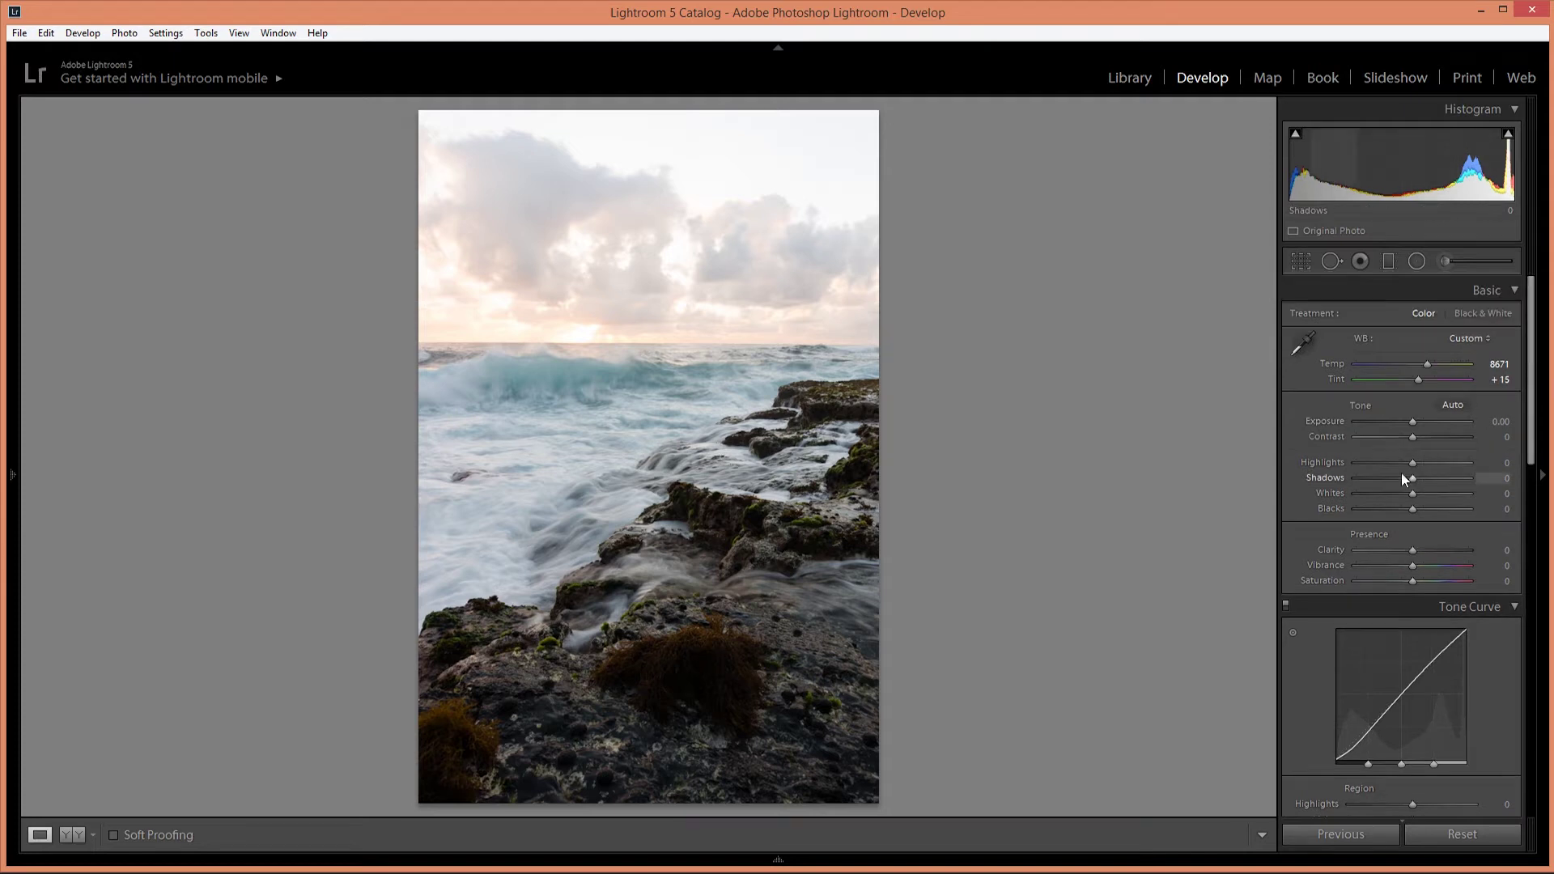
Step: Set Highlights -100, Shadows +53 and Blacks -13, and raise Saturation to +14
left_click_drag(1385, 466, 1328, 463)
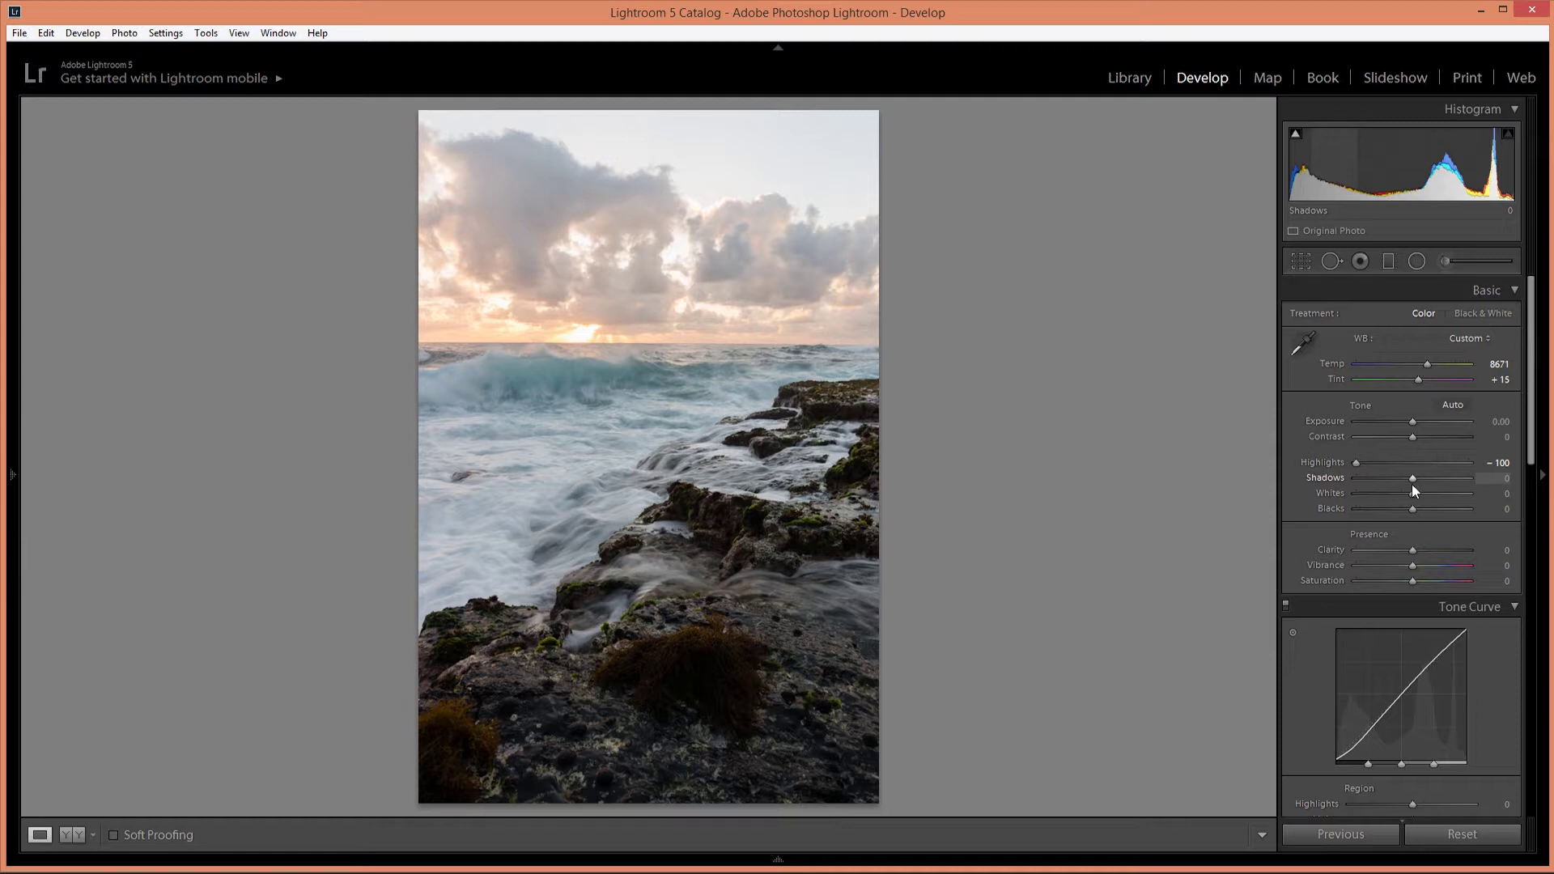
left_click_drag(1416, 483, 1448, 489)
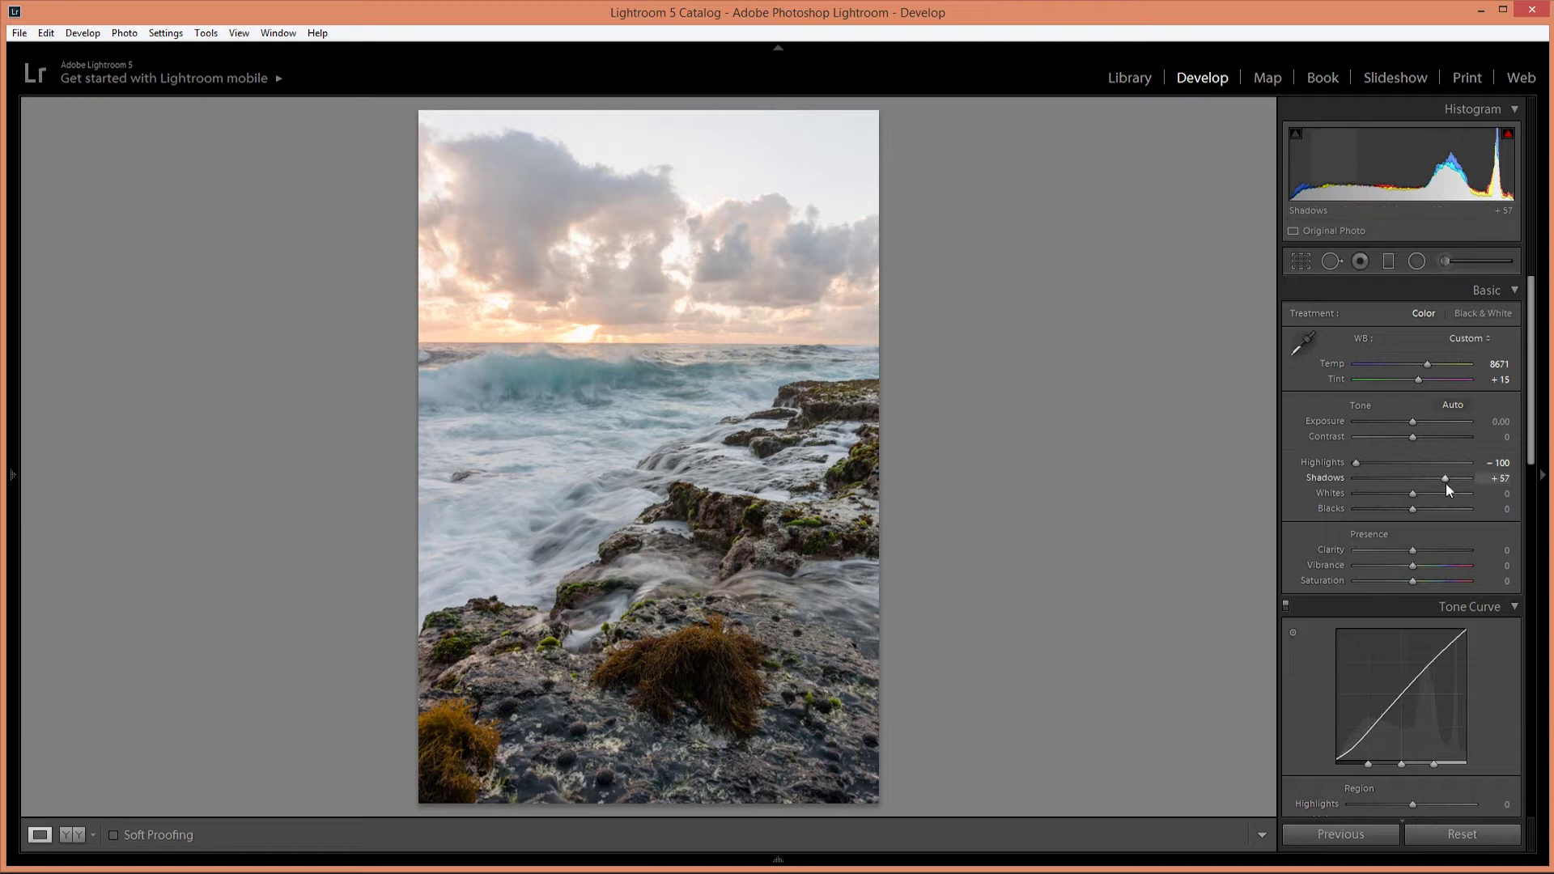
left_click_drag(1445, 477, 1420, 439)
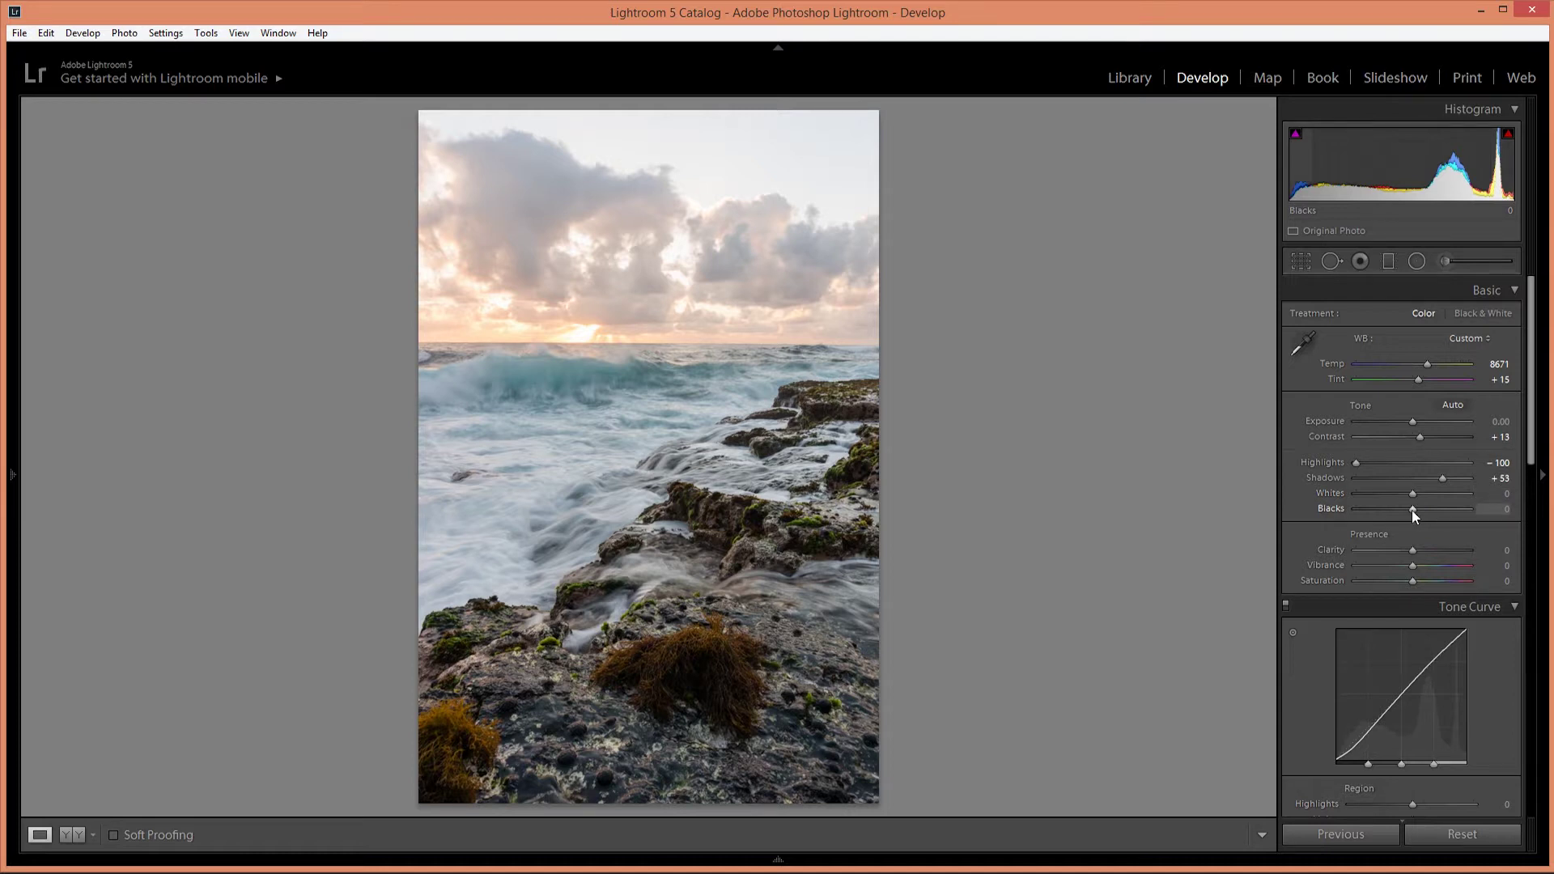
left_click_drag(1411, 509, 1405, 508)
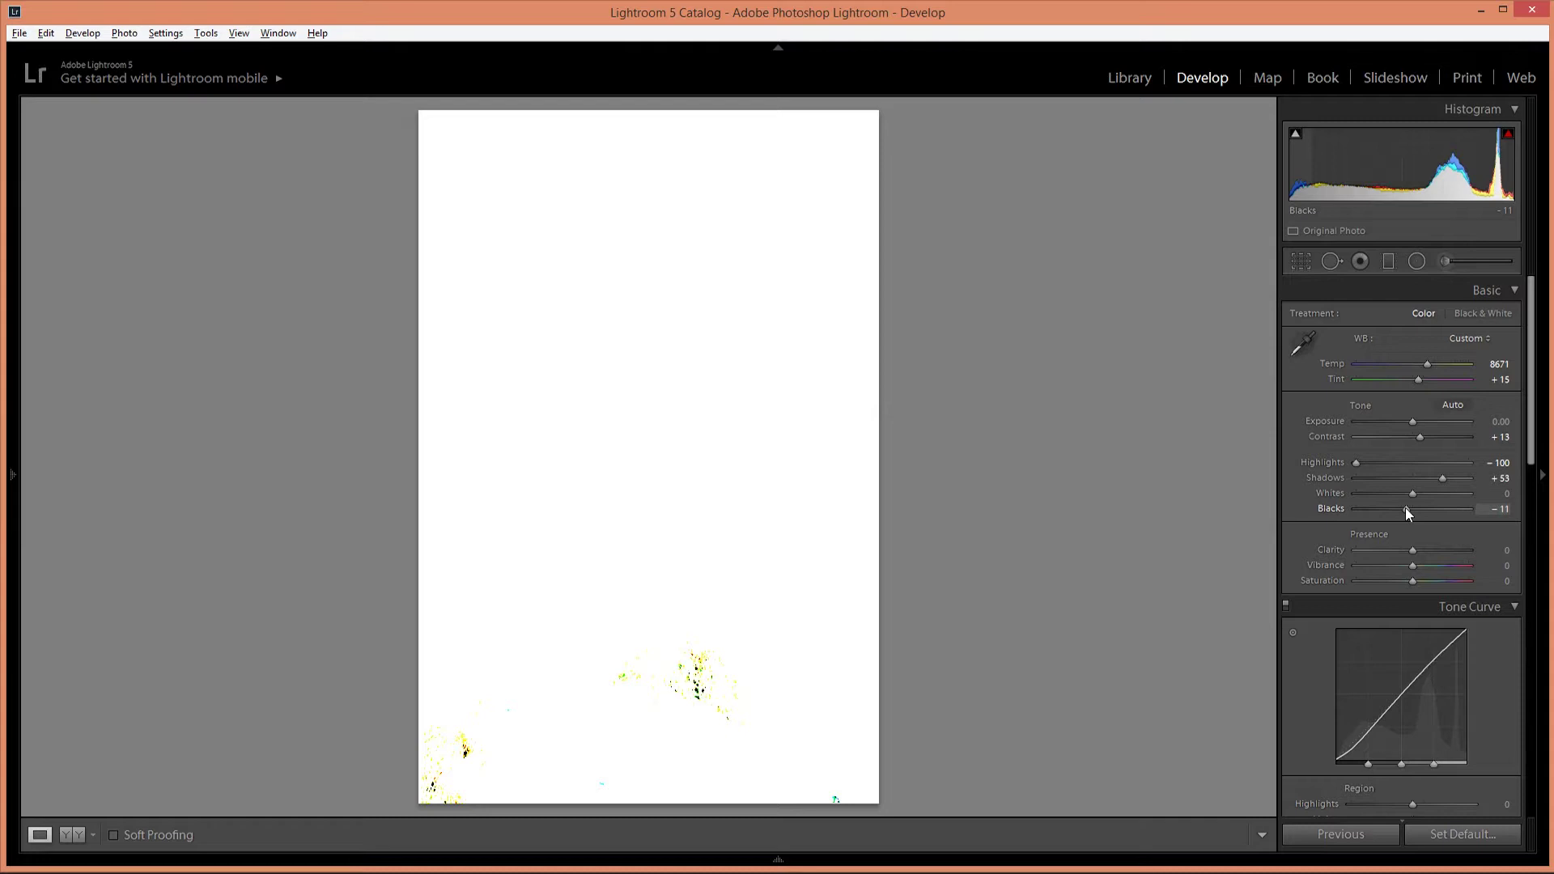
left_click_drag(1405, 508, 1405, 507)
left_click_drag(1405, 506, 1405, 507)
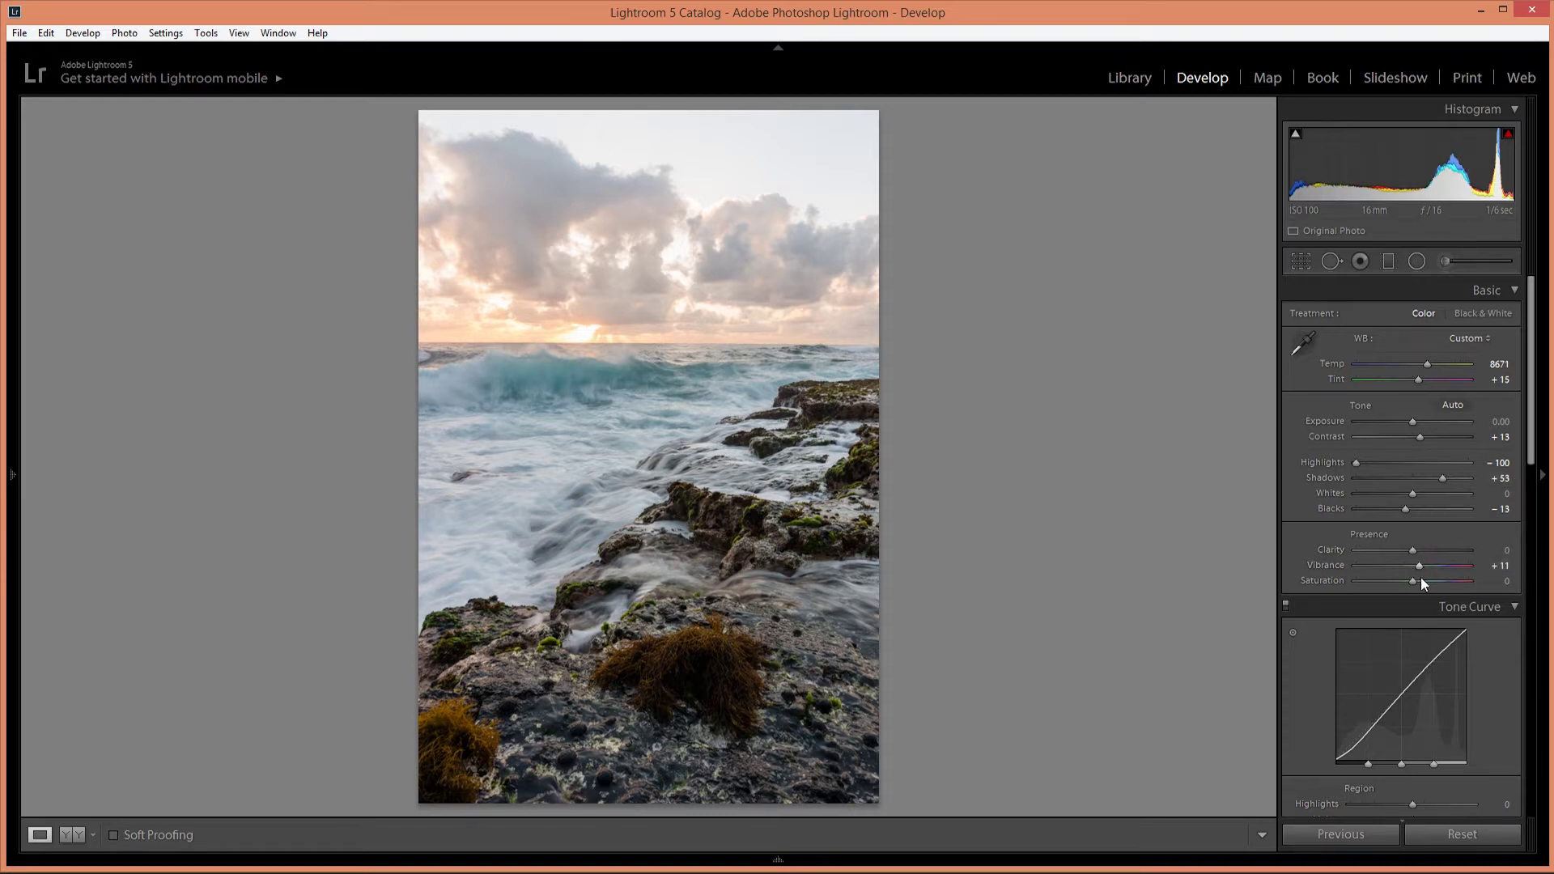
left_click_drag(1416, 581, 1419, 581)
Step: Lower HSL Green saturation to -78, checking the moss on the rocks at 1:1 zoom
scroll(1498, 576, "down", 10)
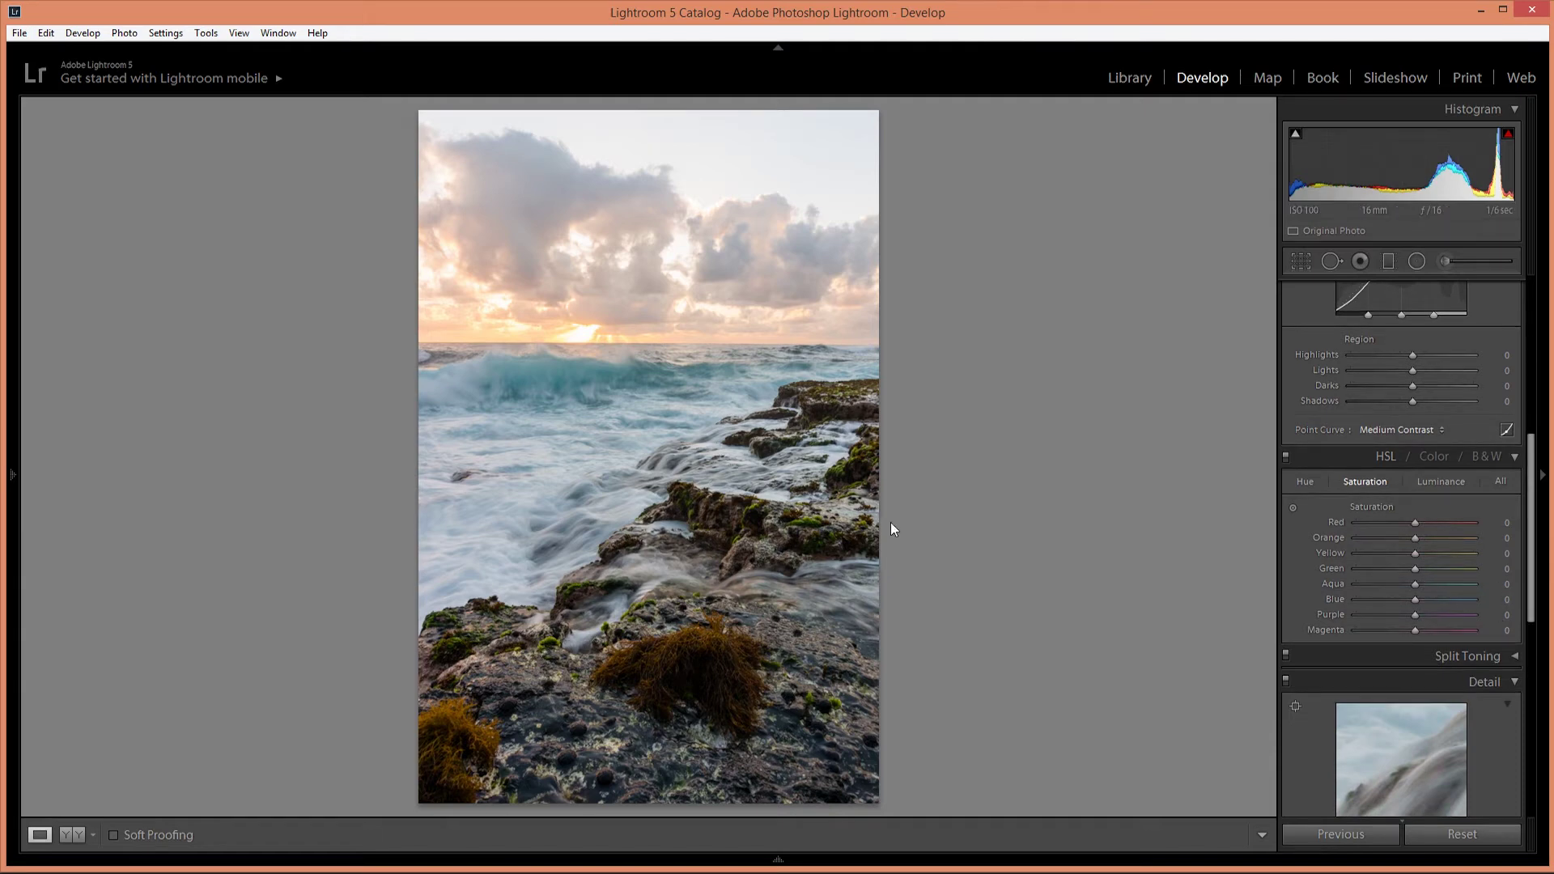
left_click(822, 516)
left_click_drag(792, 565, 785, 491)
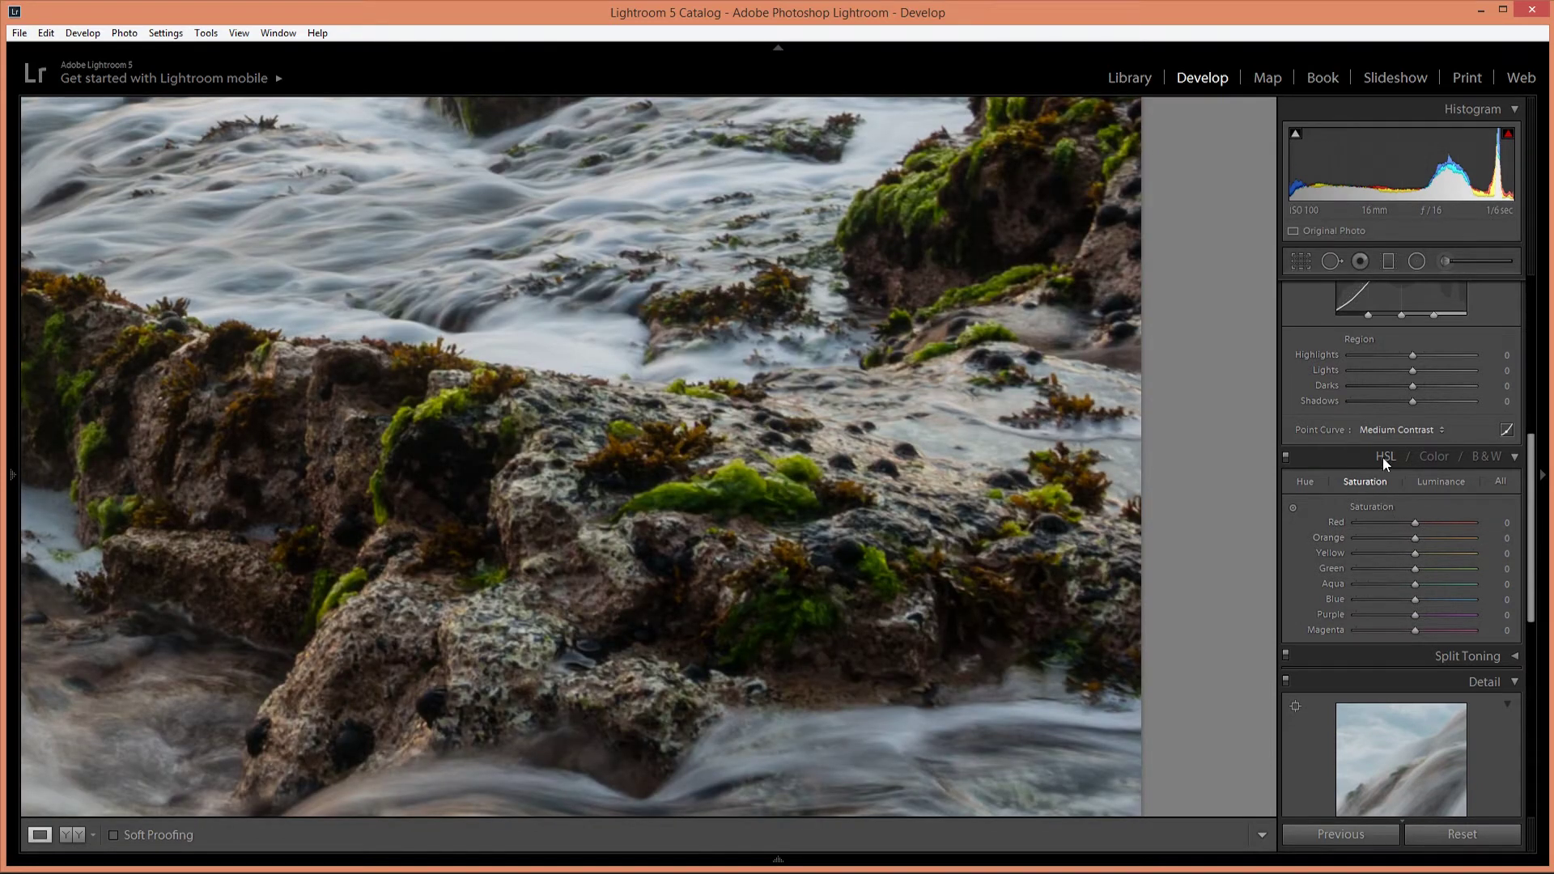
left_click(1395, 569)
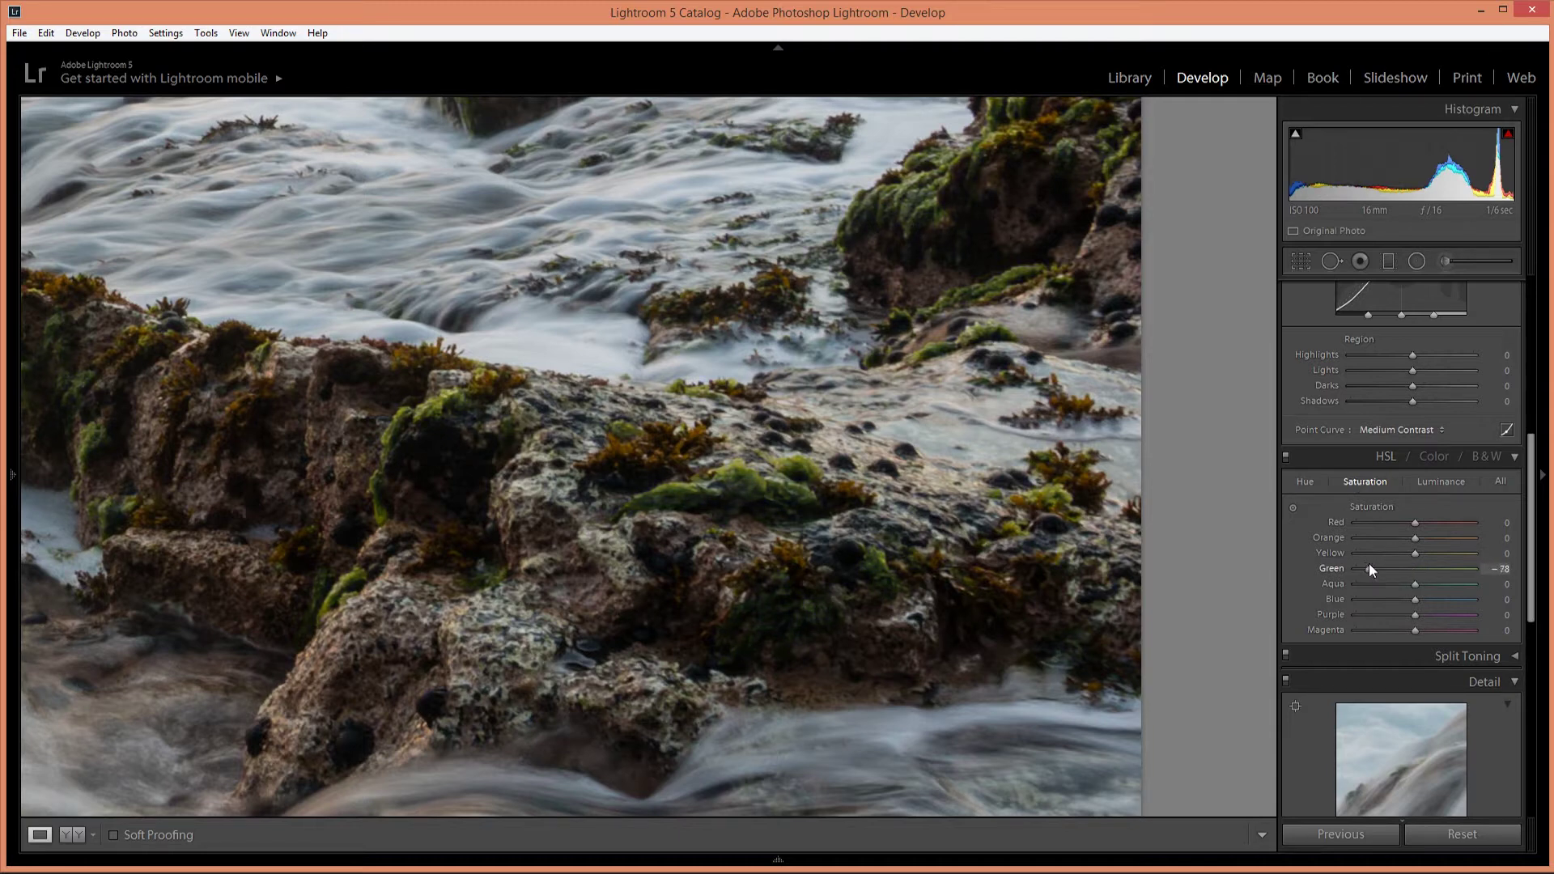
left_click(1368, 569)
left_click(897, 479)
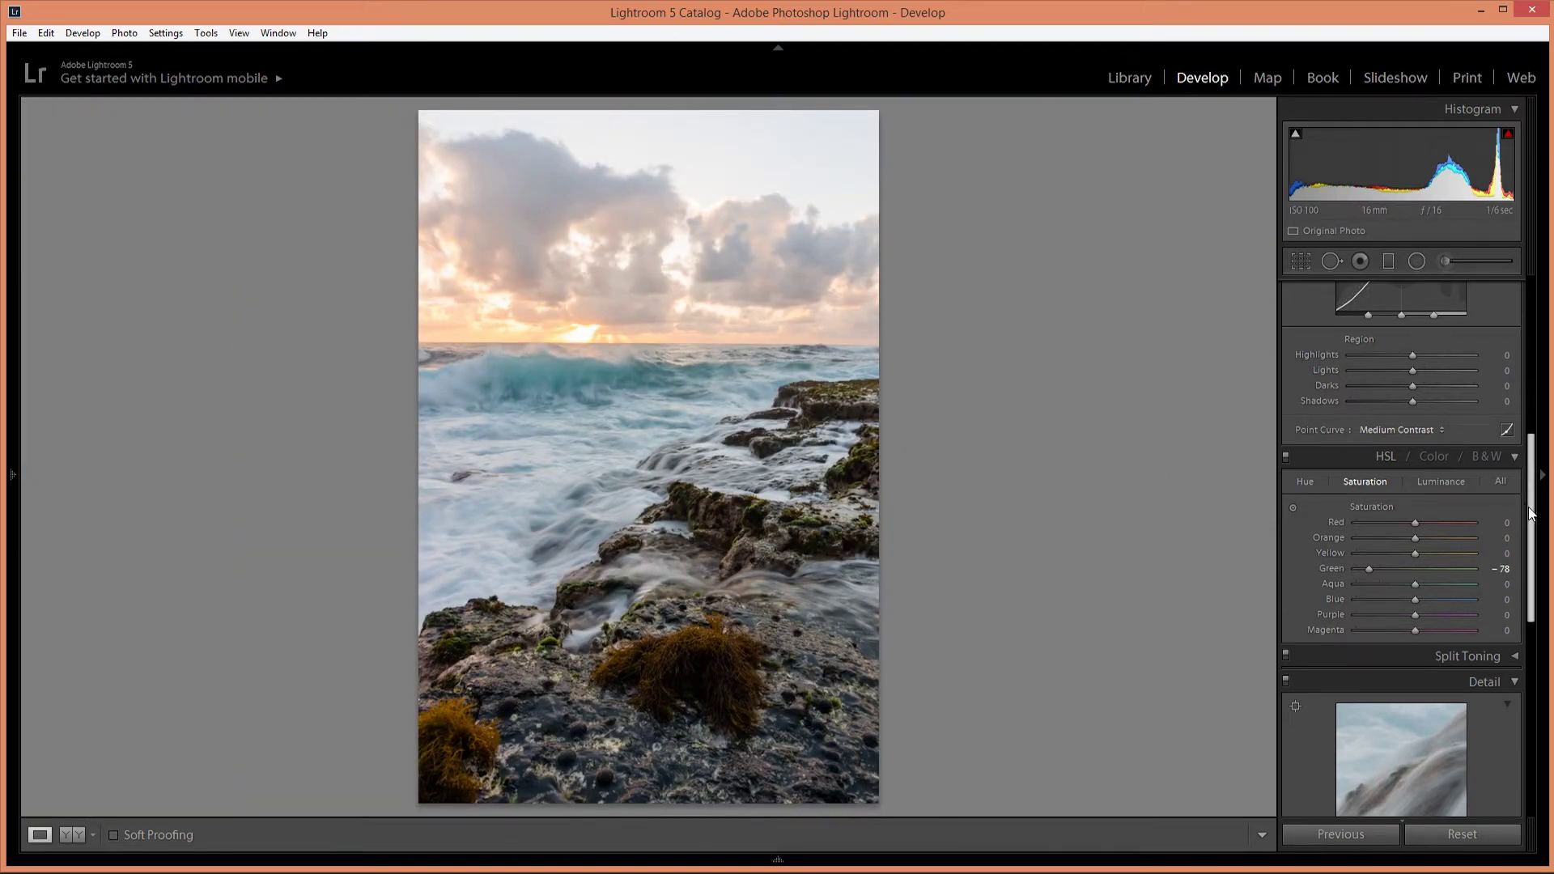
left_click_drag(1530, 514, 1530, 341)
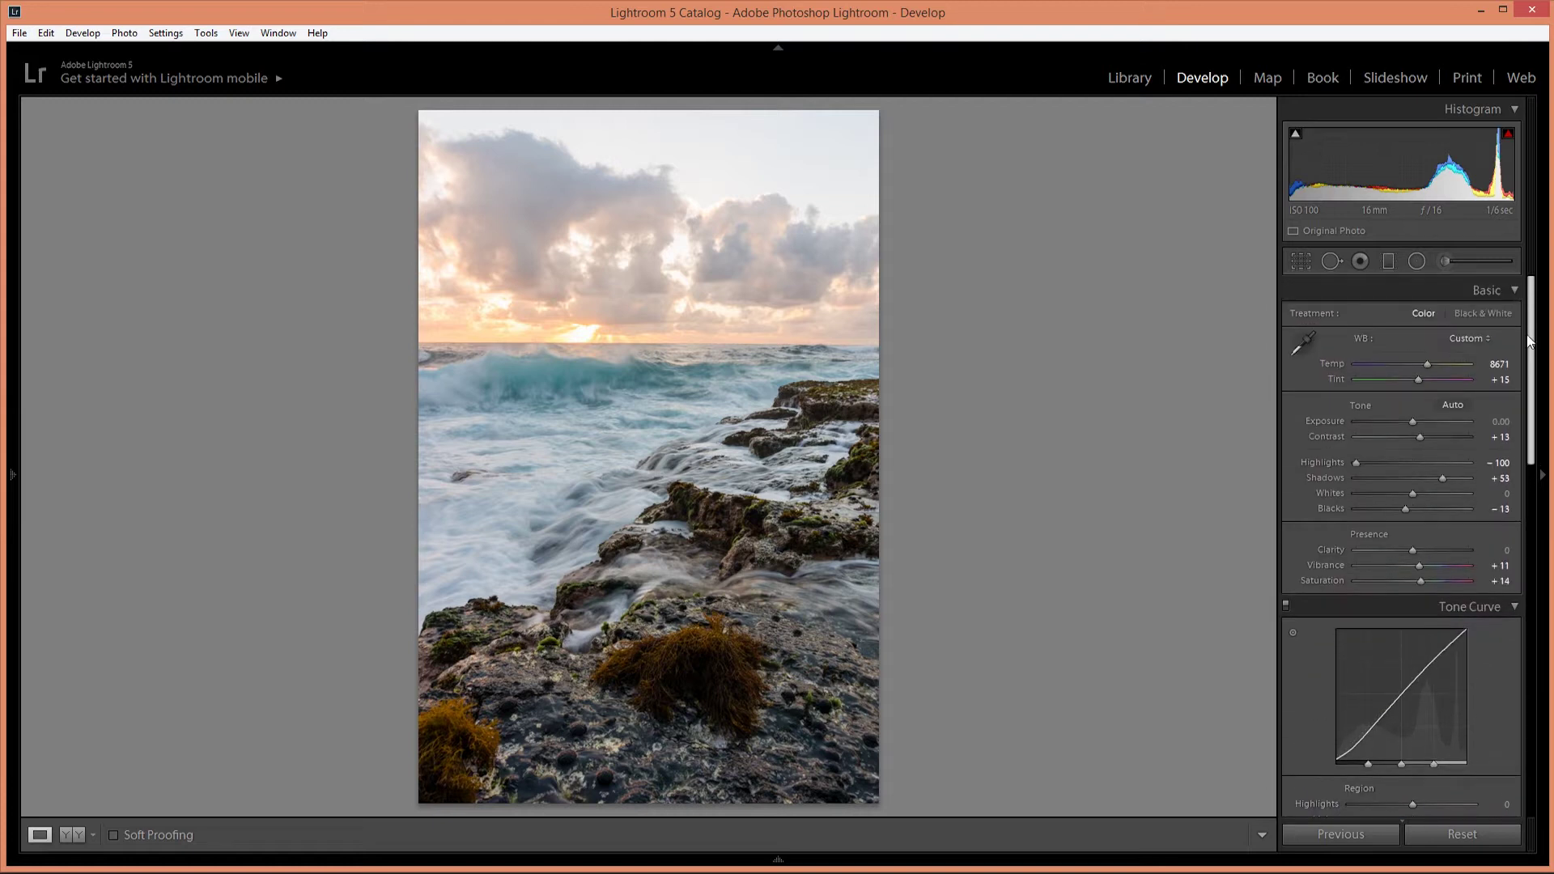
Step: Add a graduated filter over the sky at Exposure -0.80, Contrast 7 and Highlights -26
left_click(1389, 263)
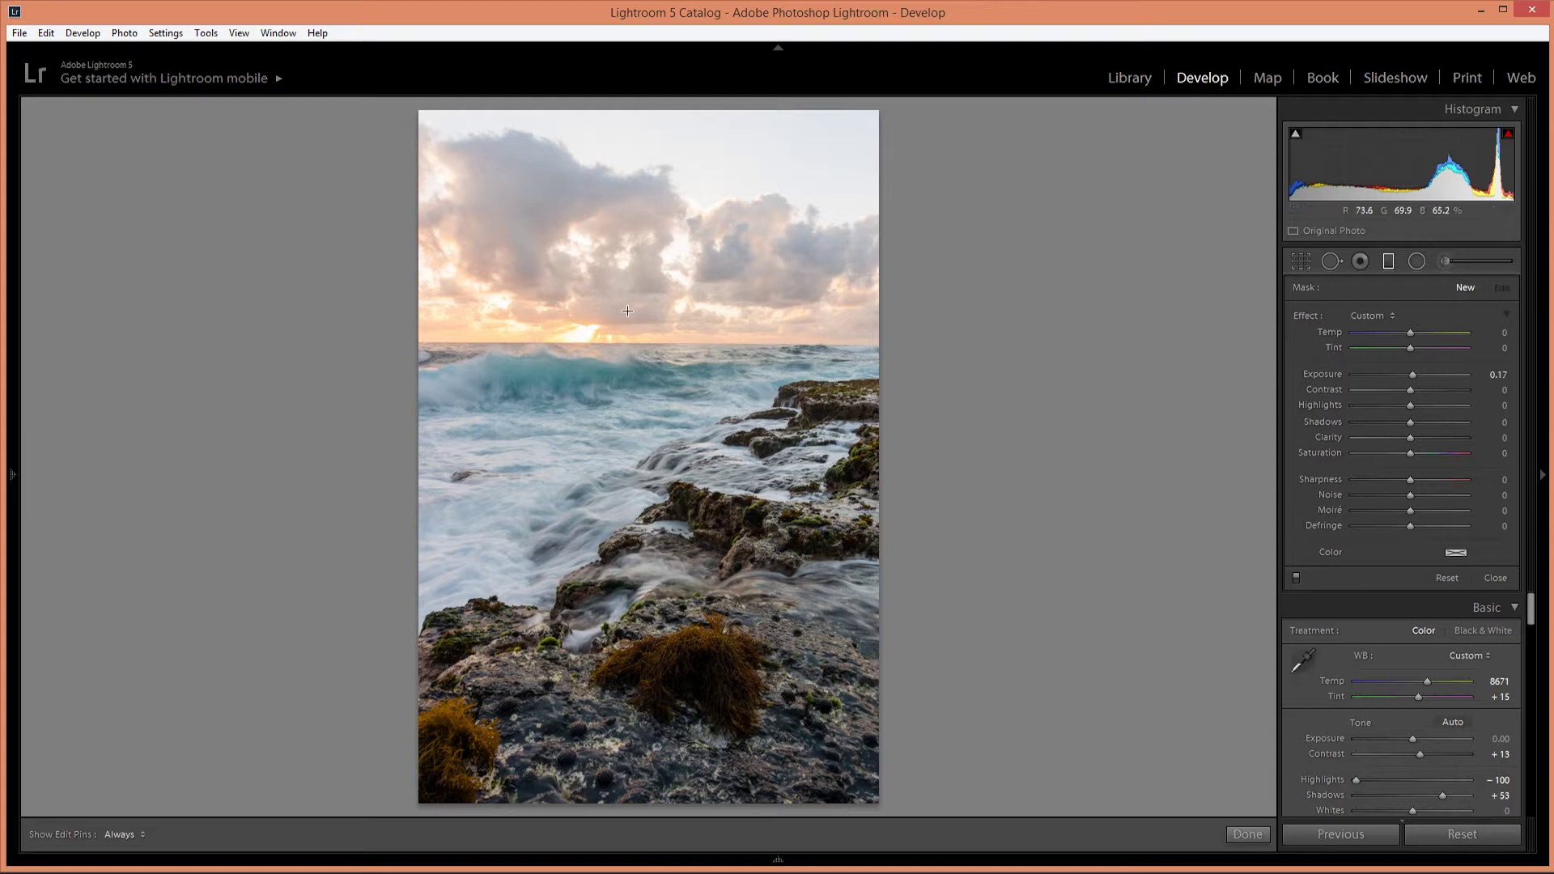
left_click_drag(1412, 378, 1393, 371)
left_click_drag(636, 264, 636, 386)
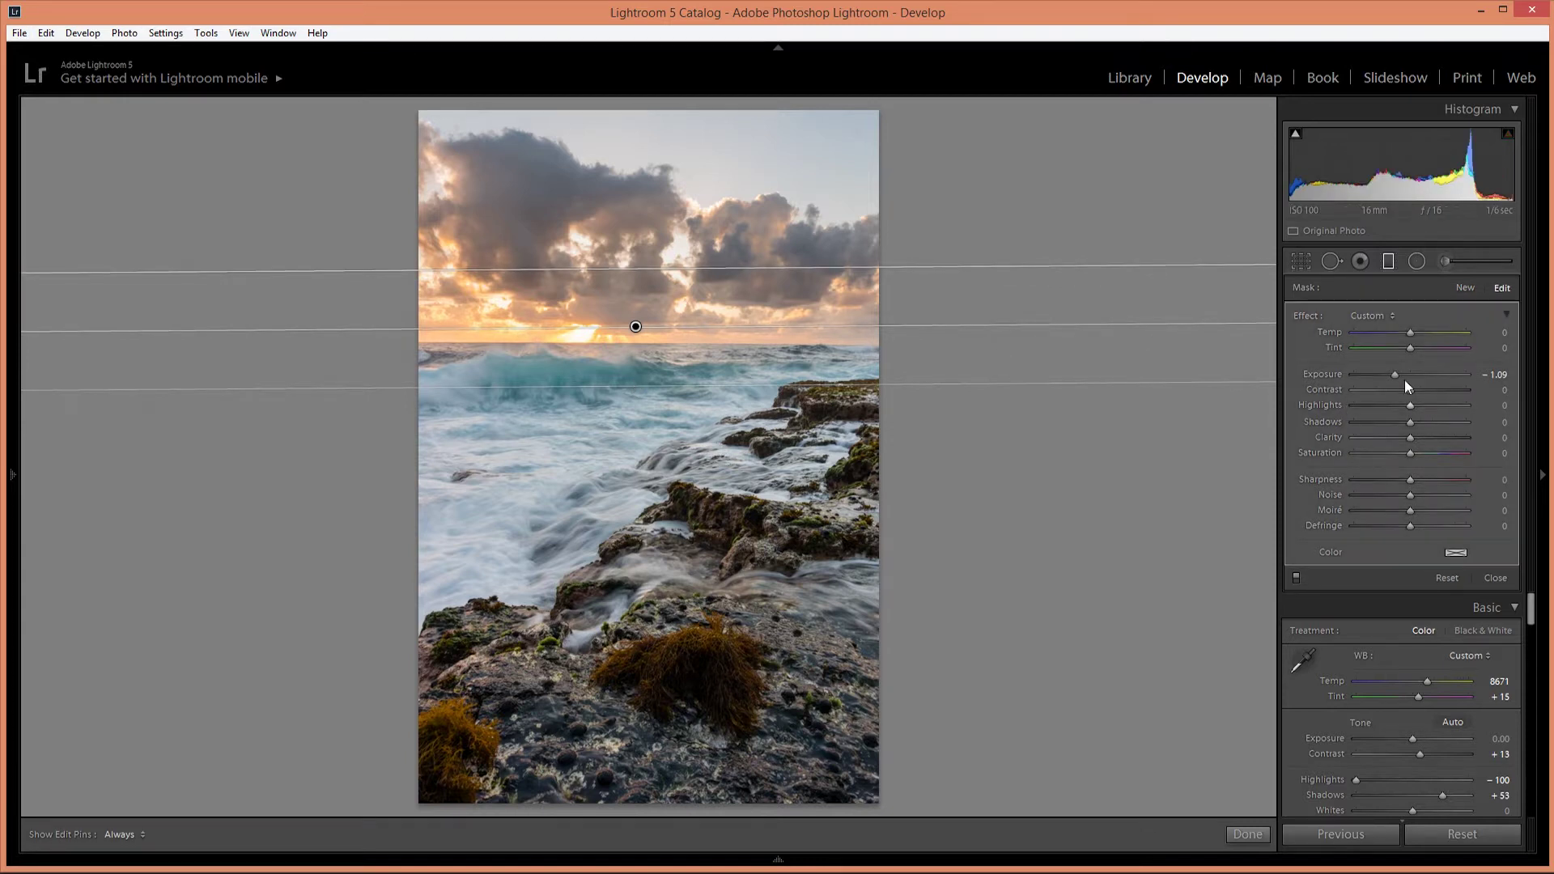
mouse_move(1395, 378)
left_mouse_down()
mouse_move(1405, 404)
mouse_move(1391, 401)
mouse_move(1416, 399)
left_mouse_up()
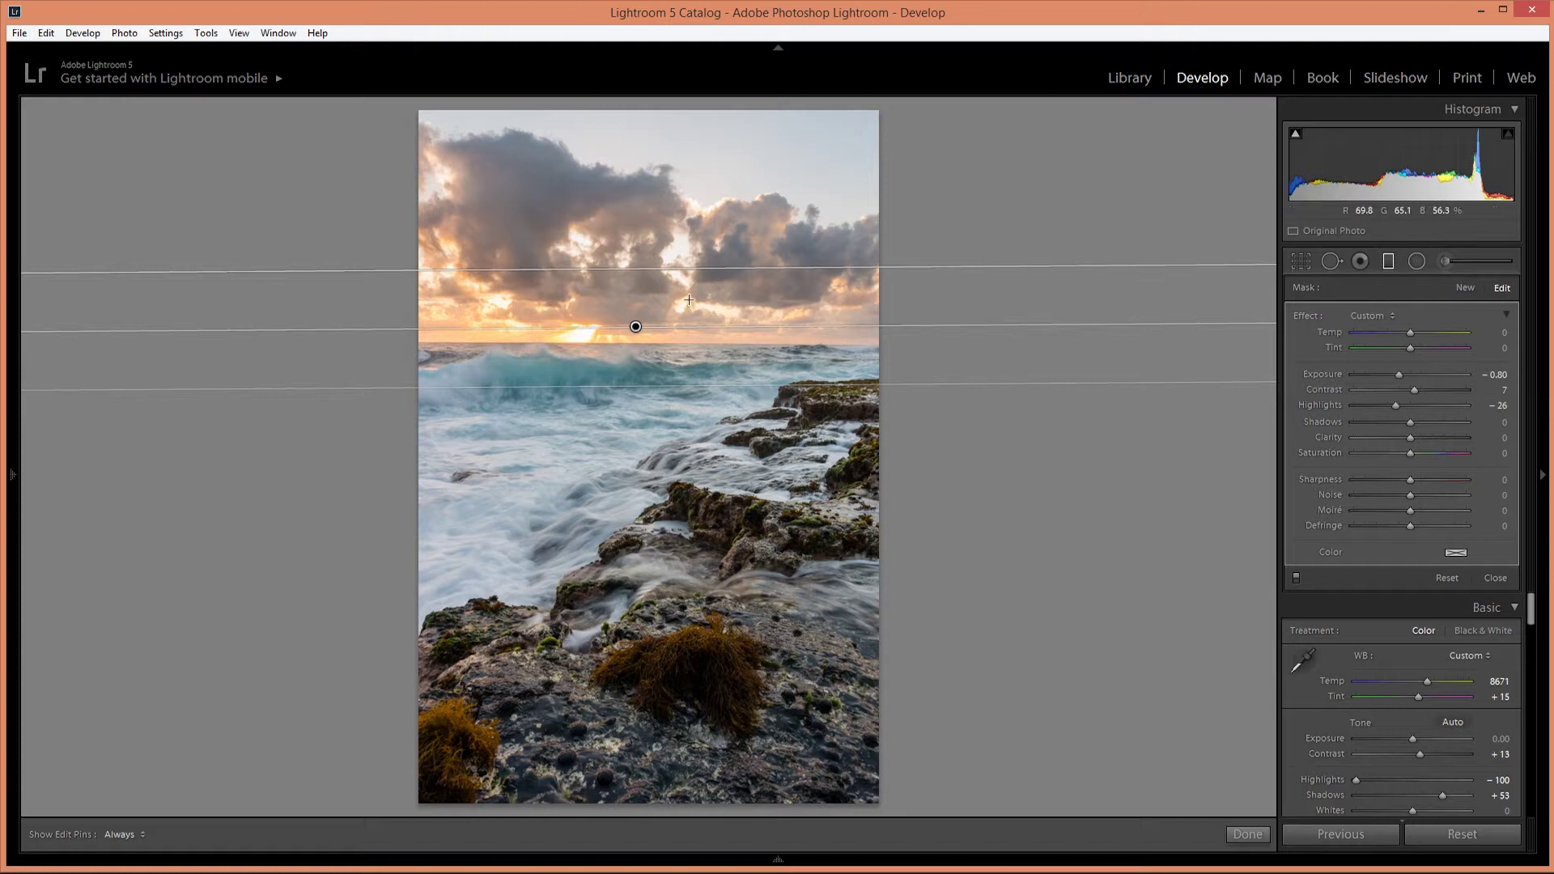
Step: Paint an adjustment brush with Exposure 0, Temp 14 and Contrast 17 over the foreground rocks
left_click(1445, 260)
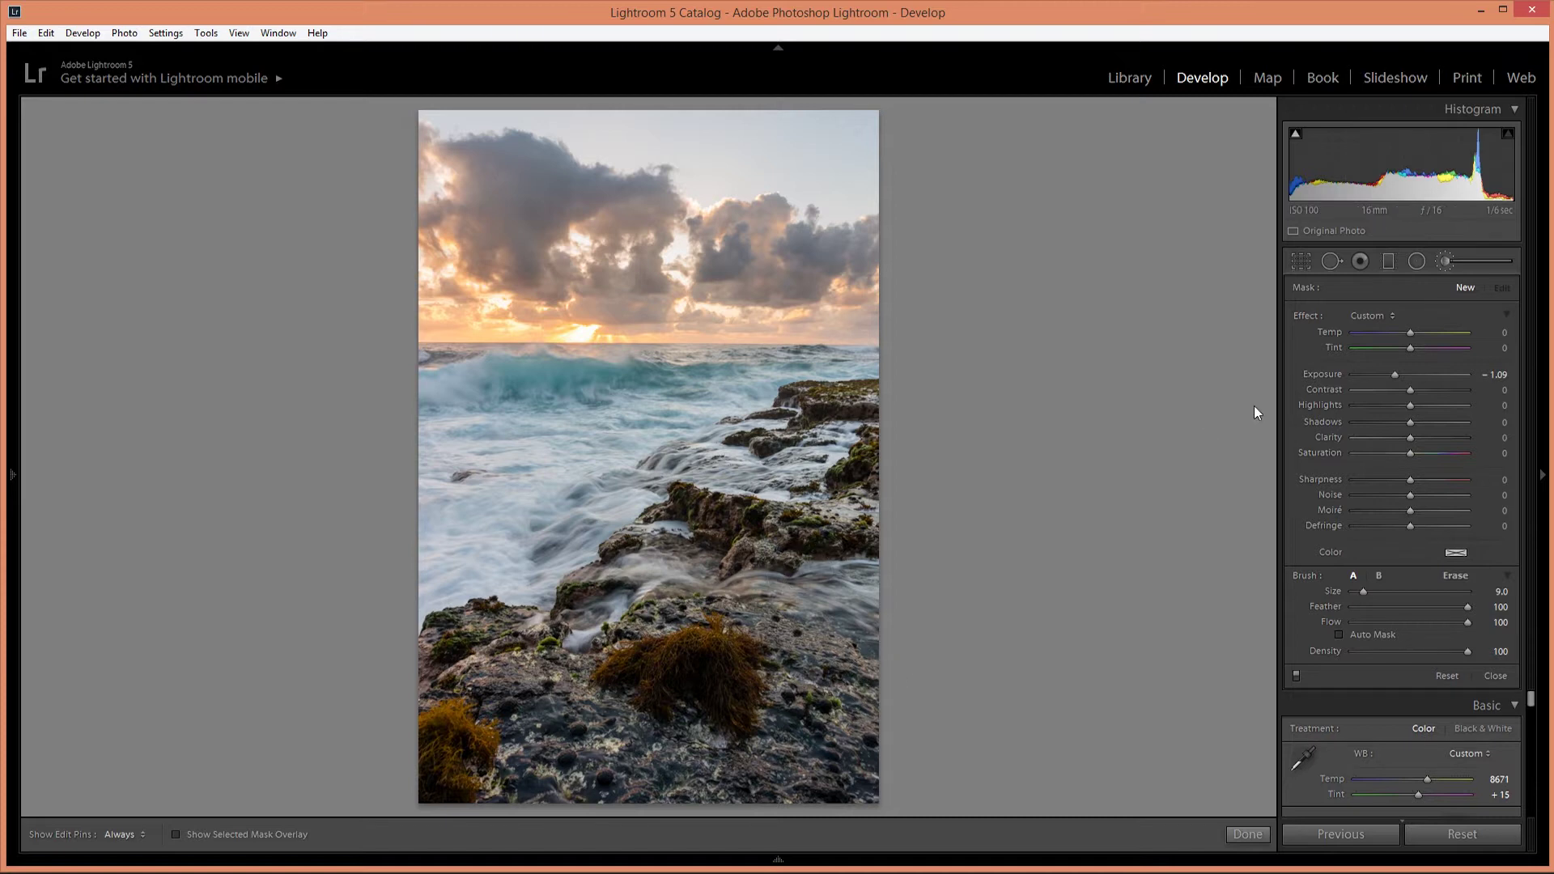
double_click(1396, 371)
left_click_drag(1415, 332, 1417, 332)
left_click_drag(1409, 390, 1426, 389)
key("h")
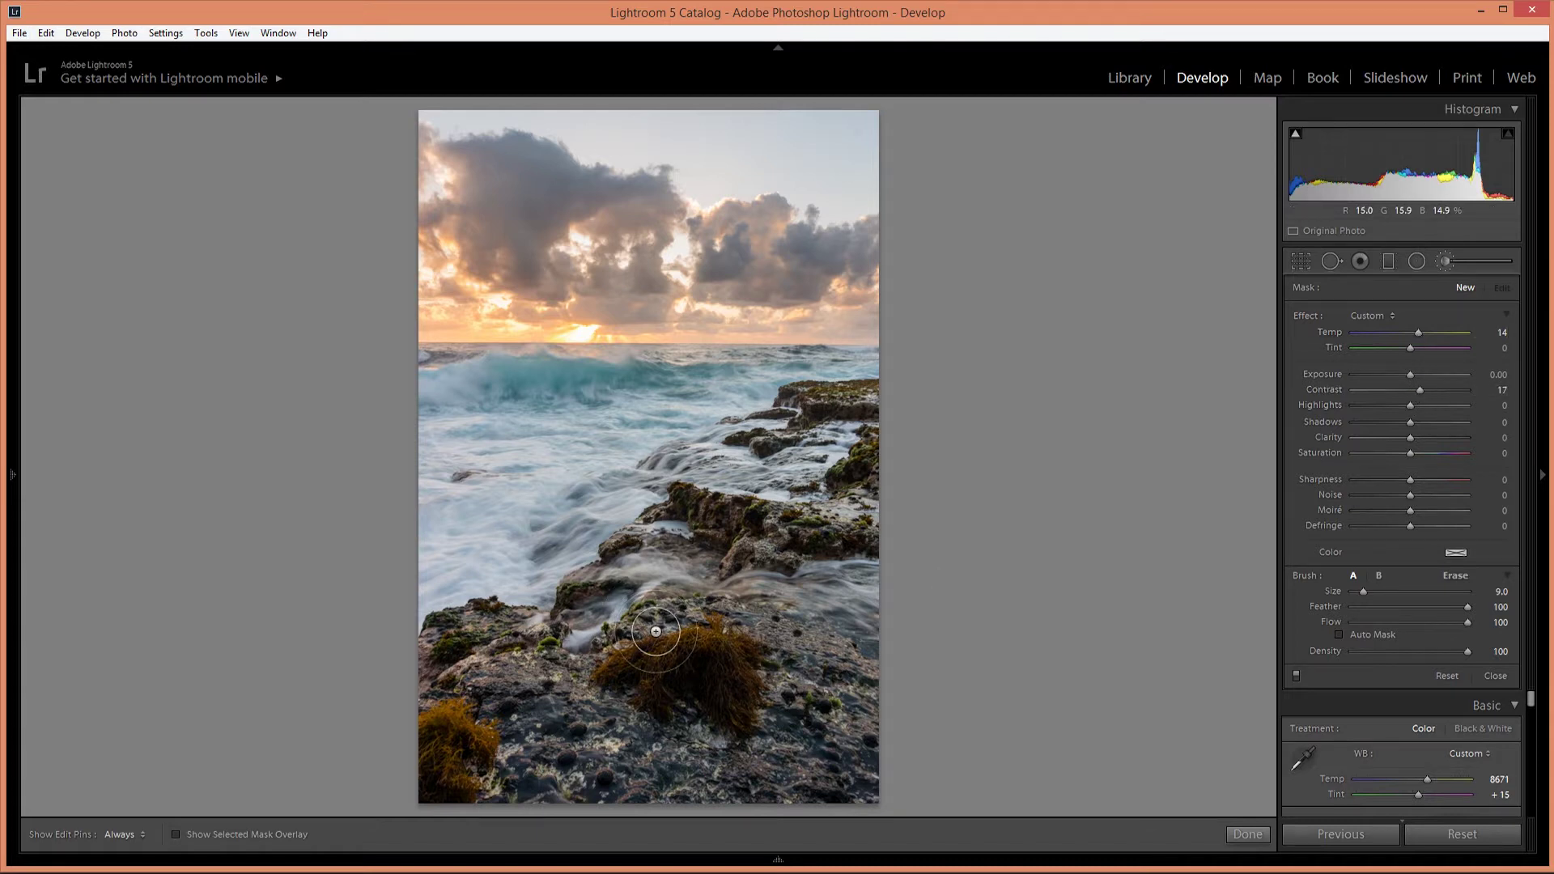
left_click(689, 588)
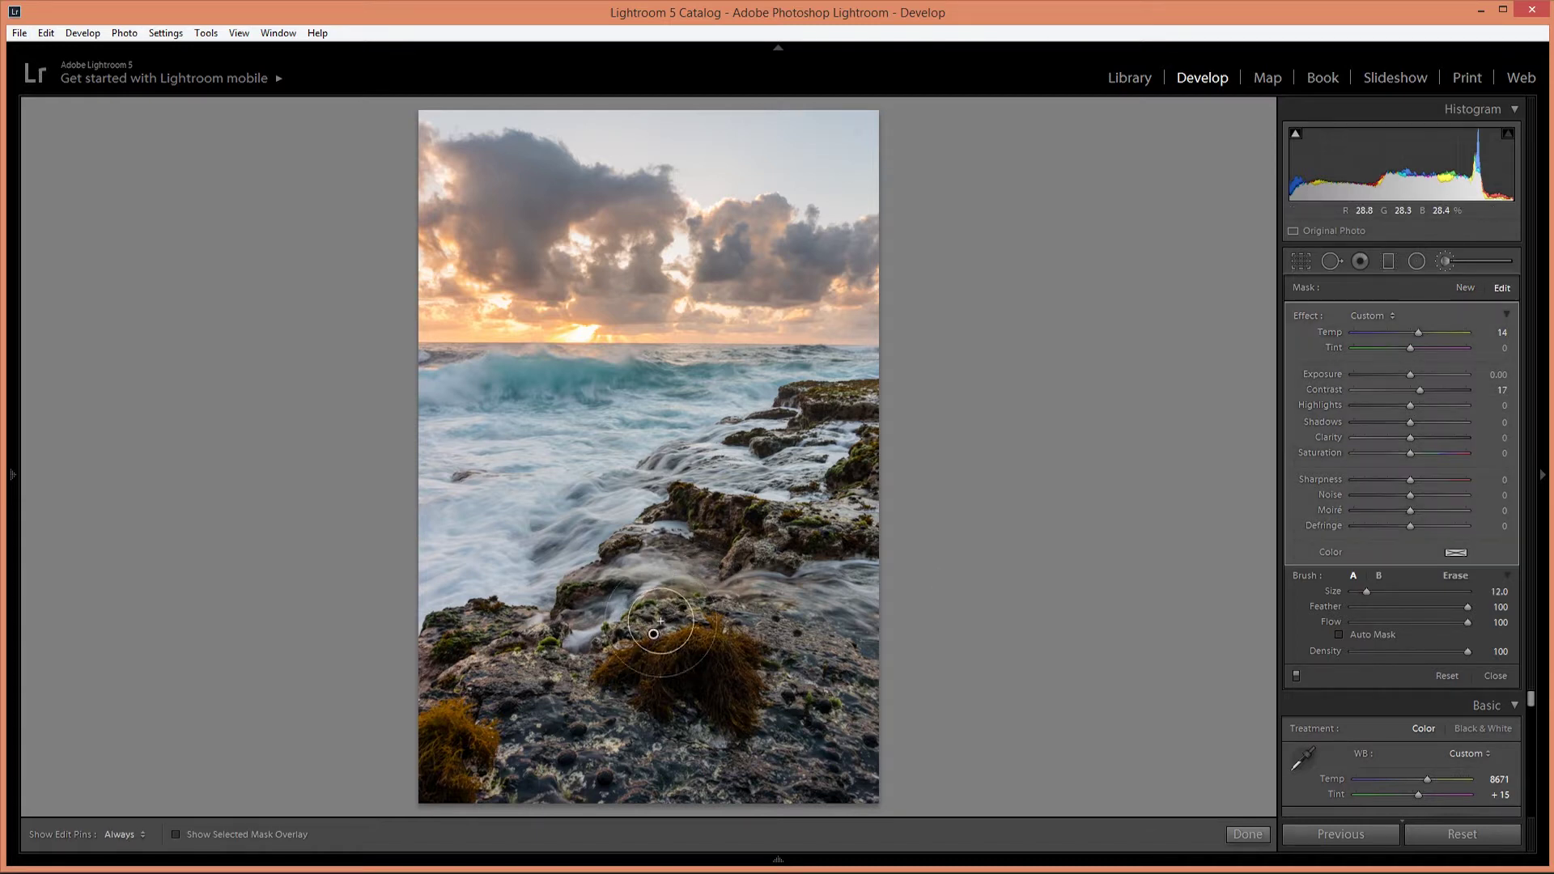
scroll(679, 645, "up", 3)
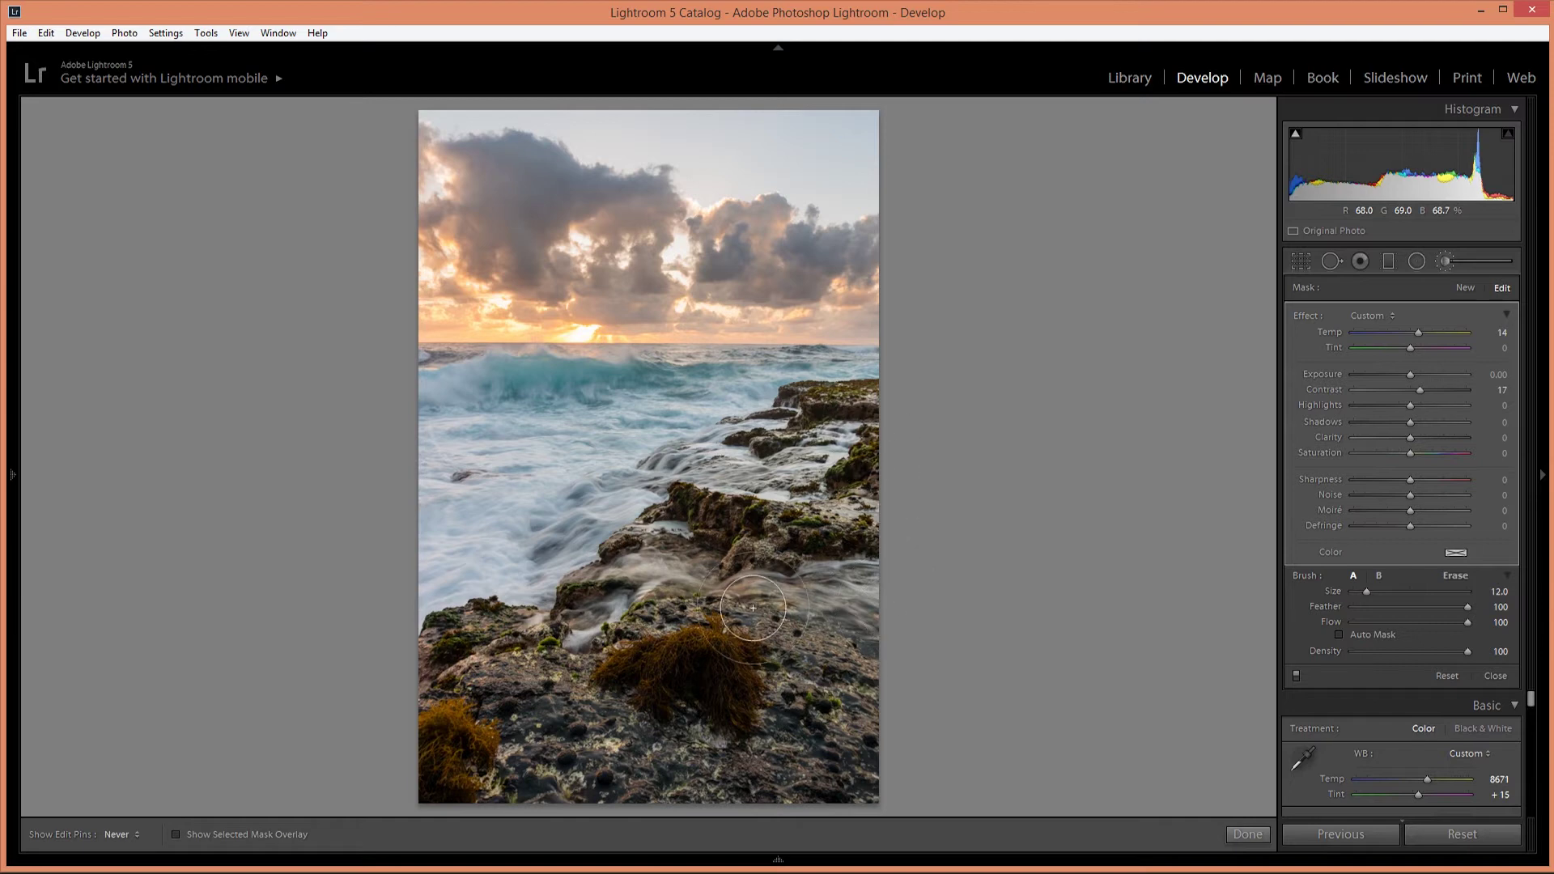
key("h")
mouse_move(654, 632)
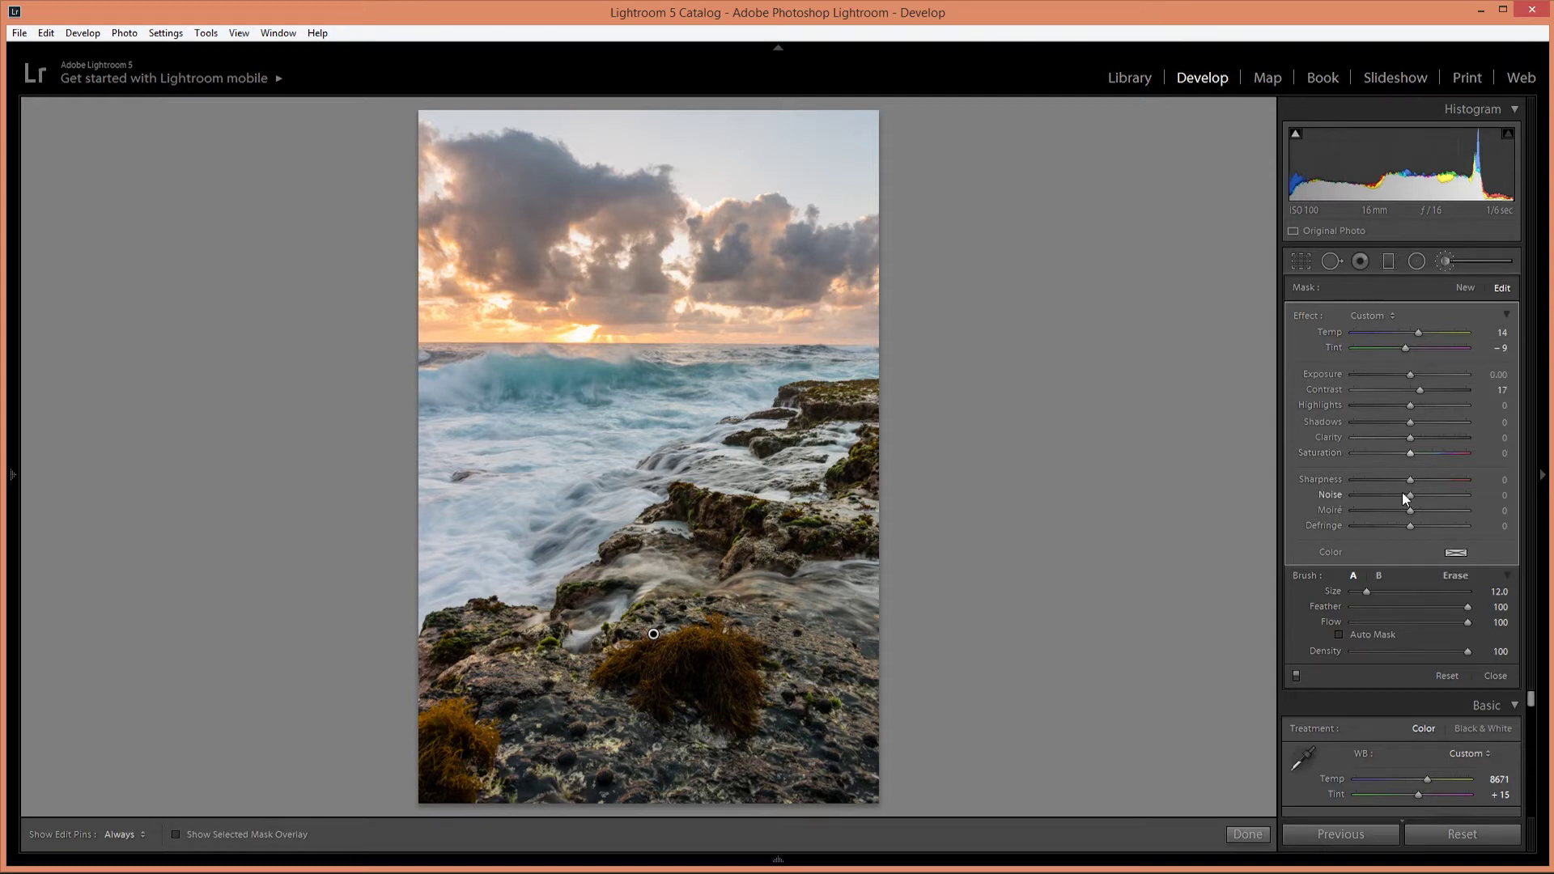
Step: Give the rock brush Saturation -29, Shadows 20 and Clarity 20
left_click_drag(1401, 453, 1390, 455)
left_click_drag(1416, 424, 1421, 424)
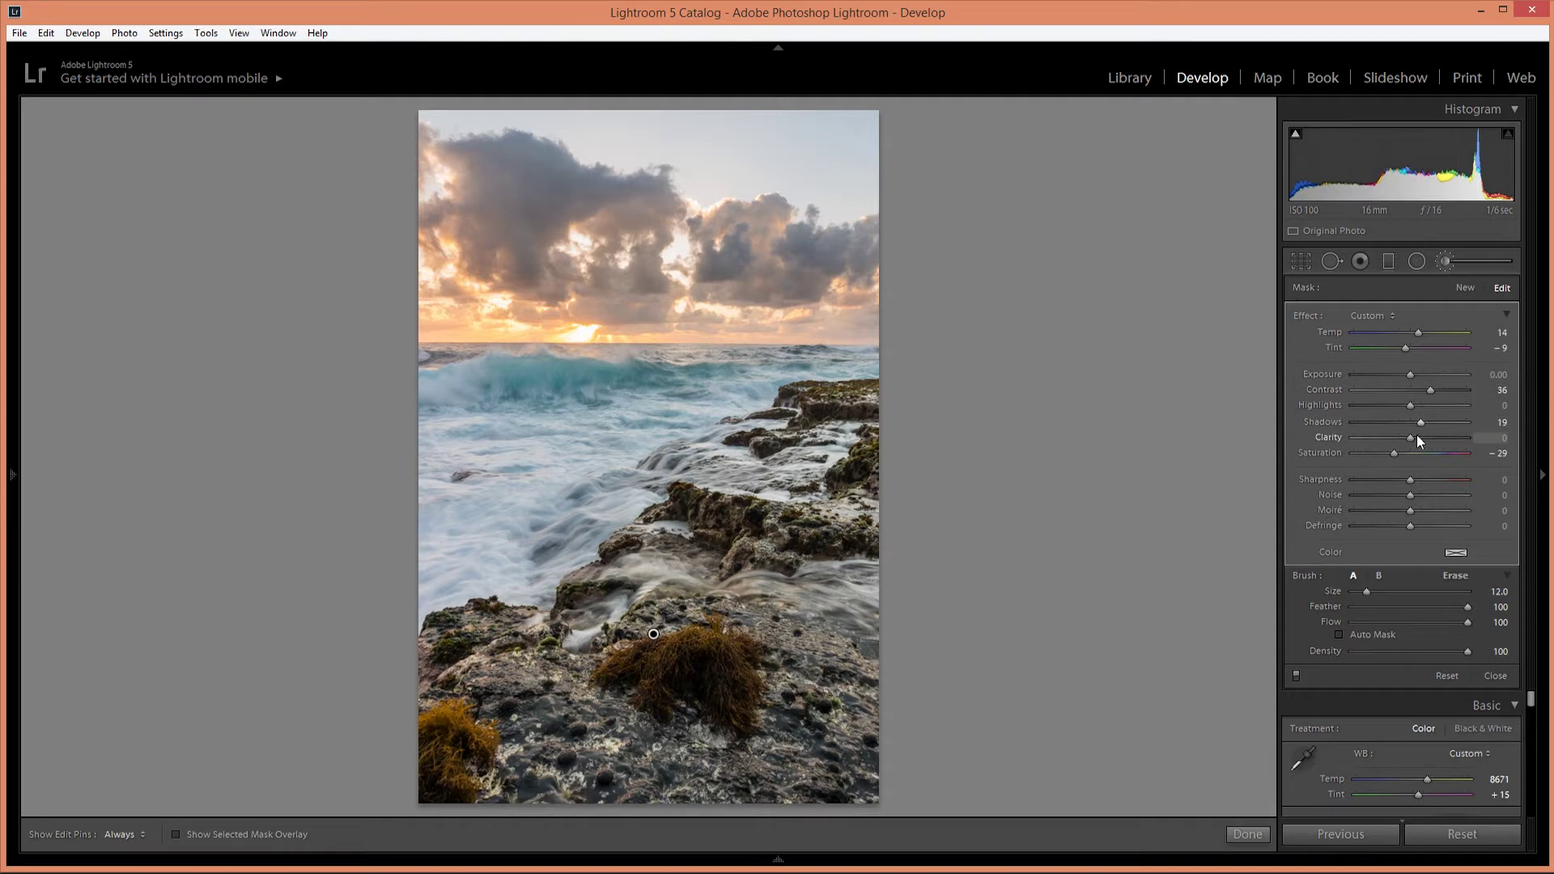
left_click_drag(1421, 443, 1425, 443)
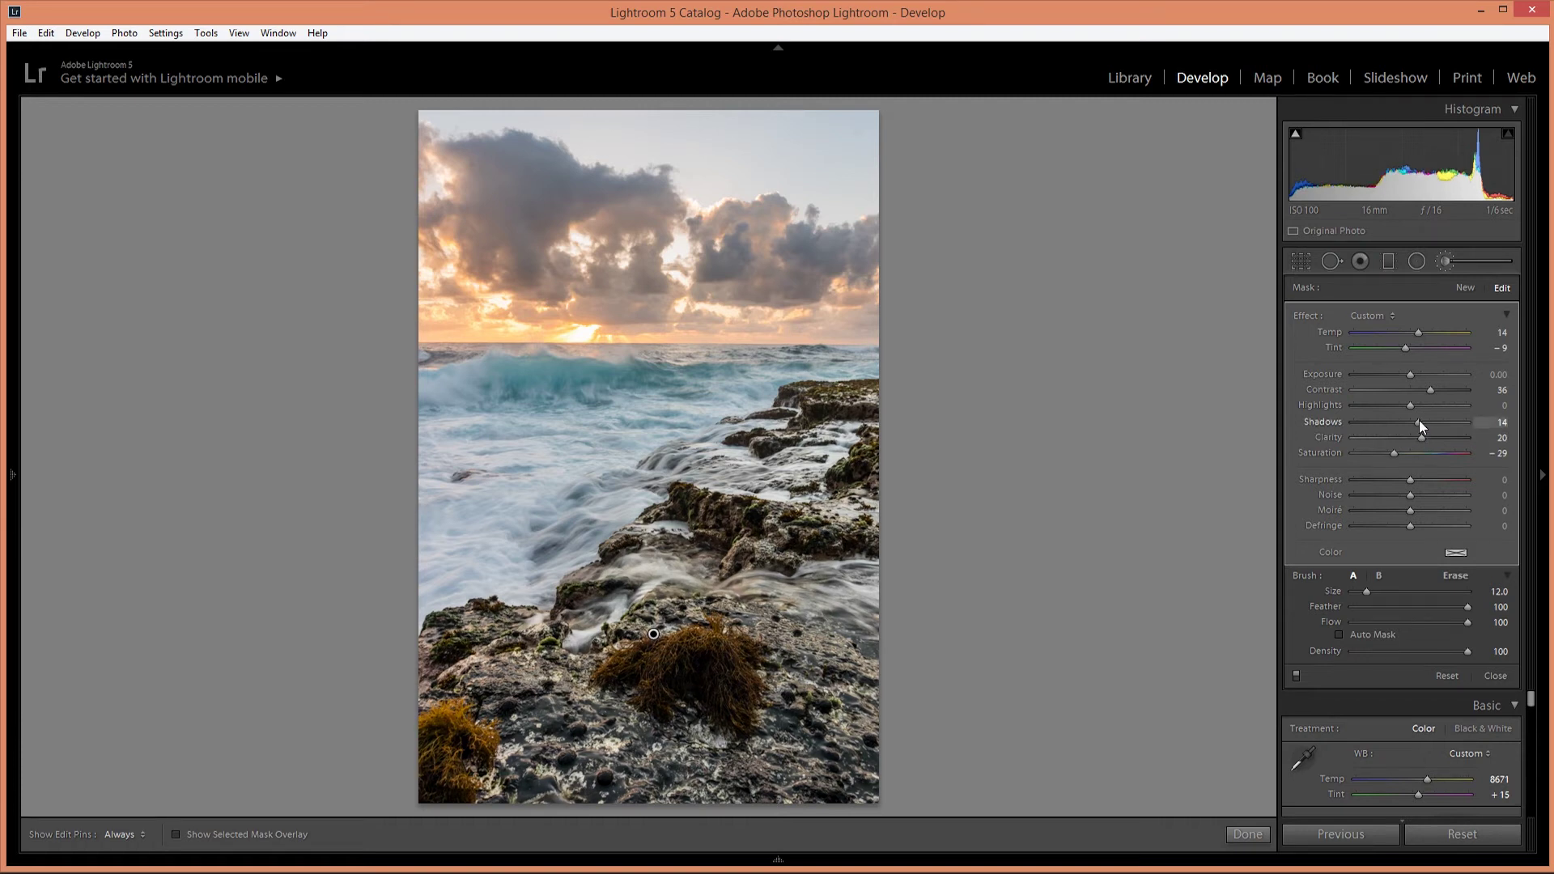
left_click_drag(1419, 420, 1421, 423)
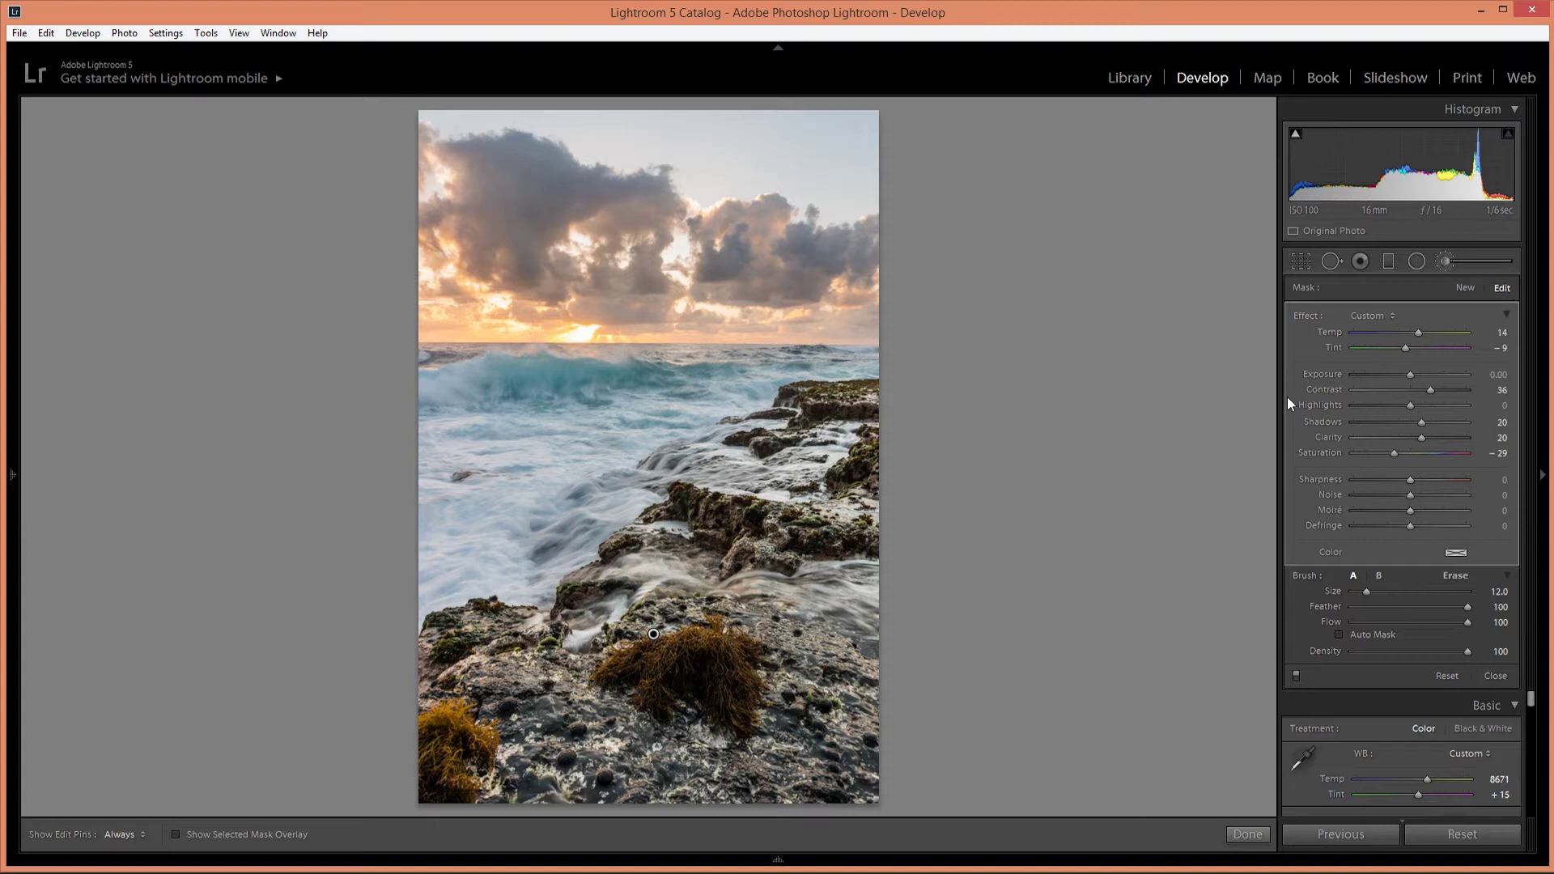
Step: Paint a new brush along the breaking wave with warmer Temp and Contrast 24
left_click(1463, 289)
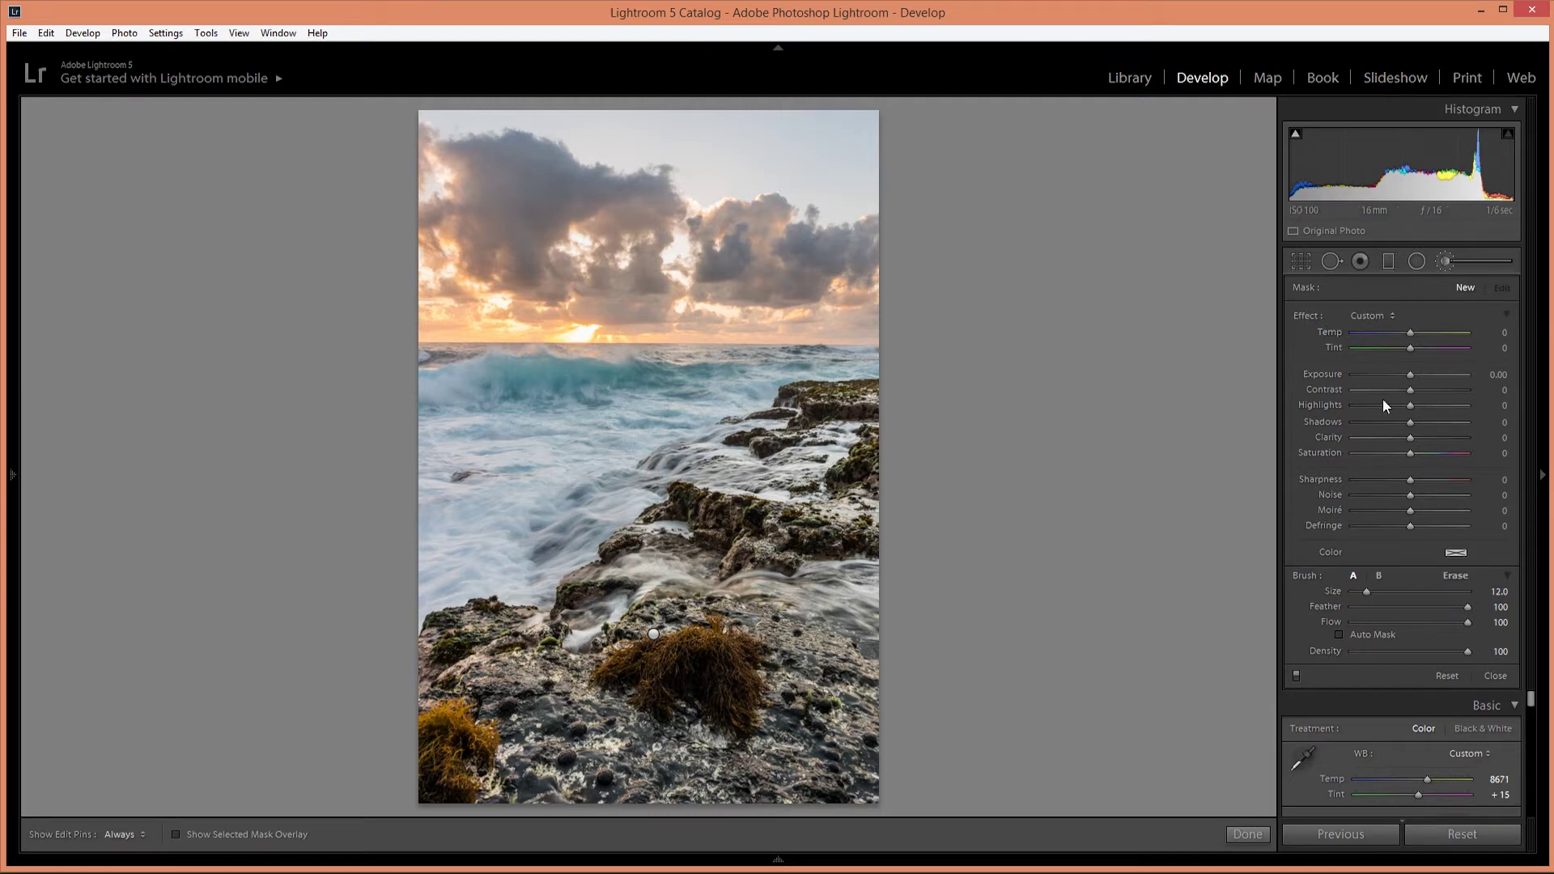
left_click(1427, 390)
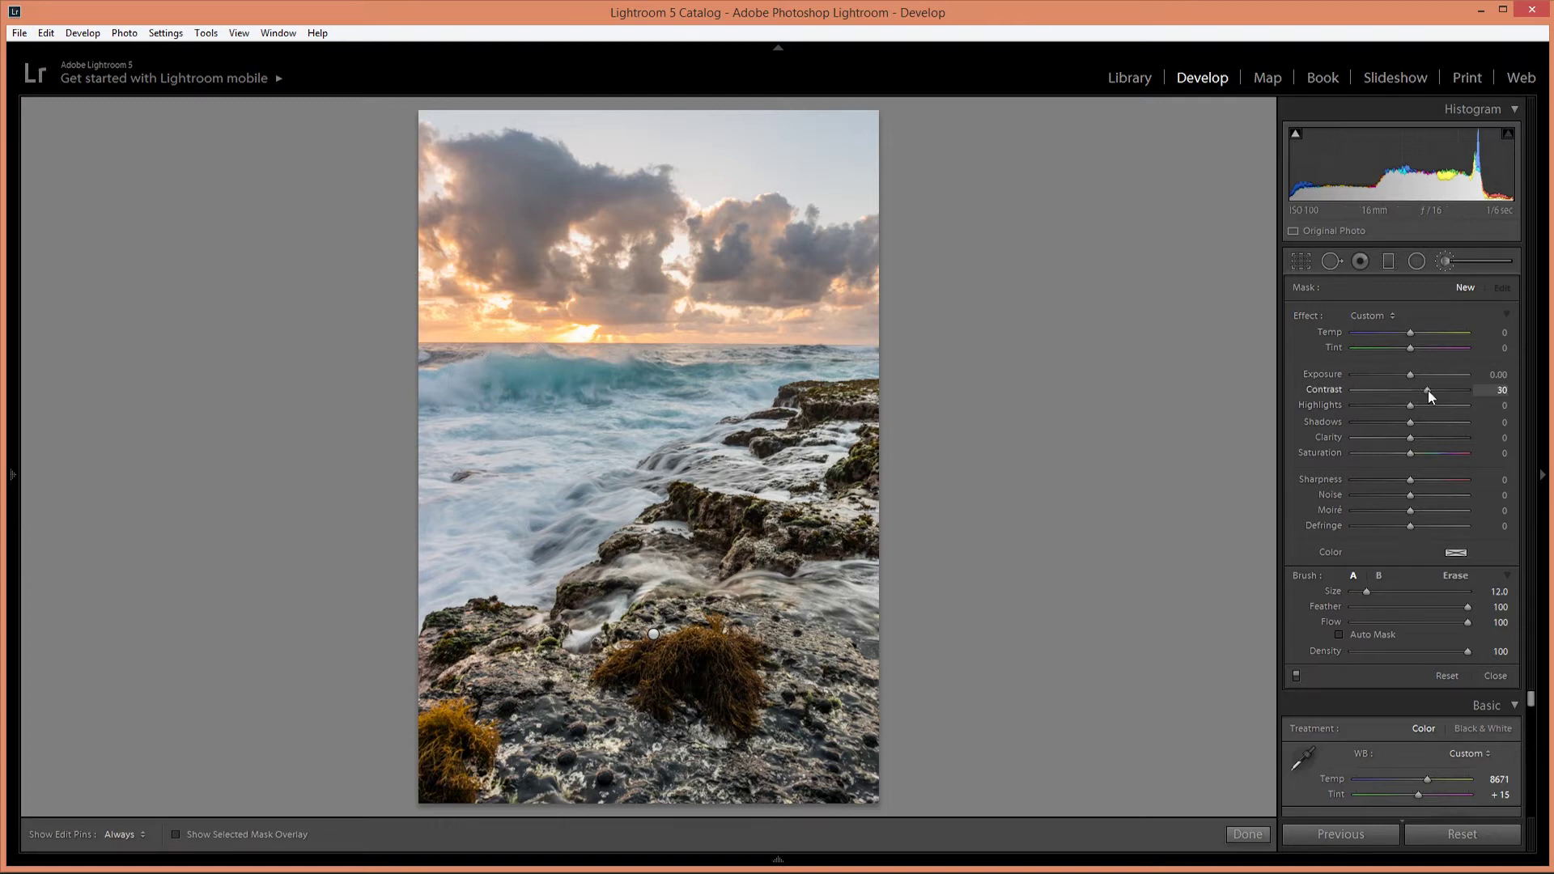
left_click(1415, 330)
left_click(1420, 332)
key("bracketleft")
key("bracketleft")
key("h")
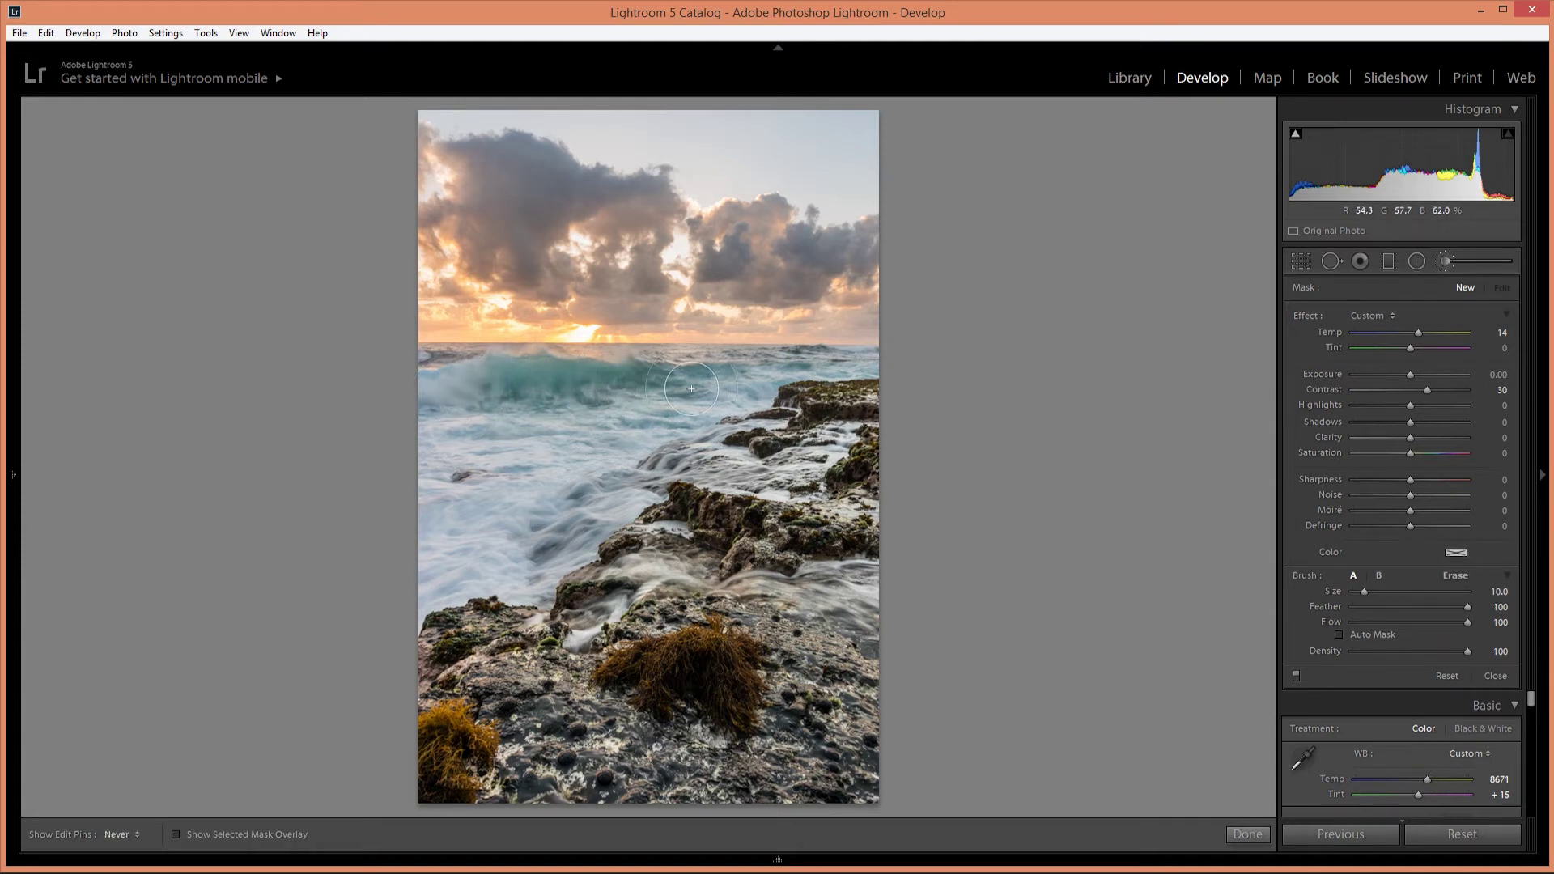
mouse_move(730, 387)
left_mouse_down()
mouse_move(778, 384)
mouse_move(707, 392)
mouse_move(802, 366)
mouse_move(666, 399)
left_mouse_up()
key("bracketright")
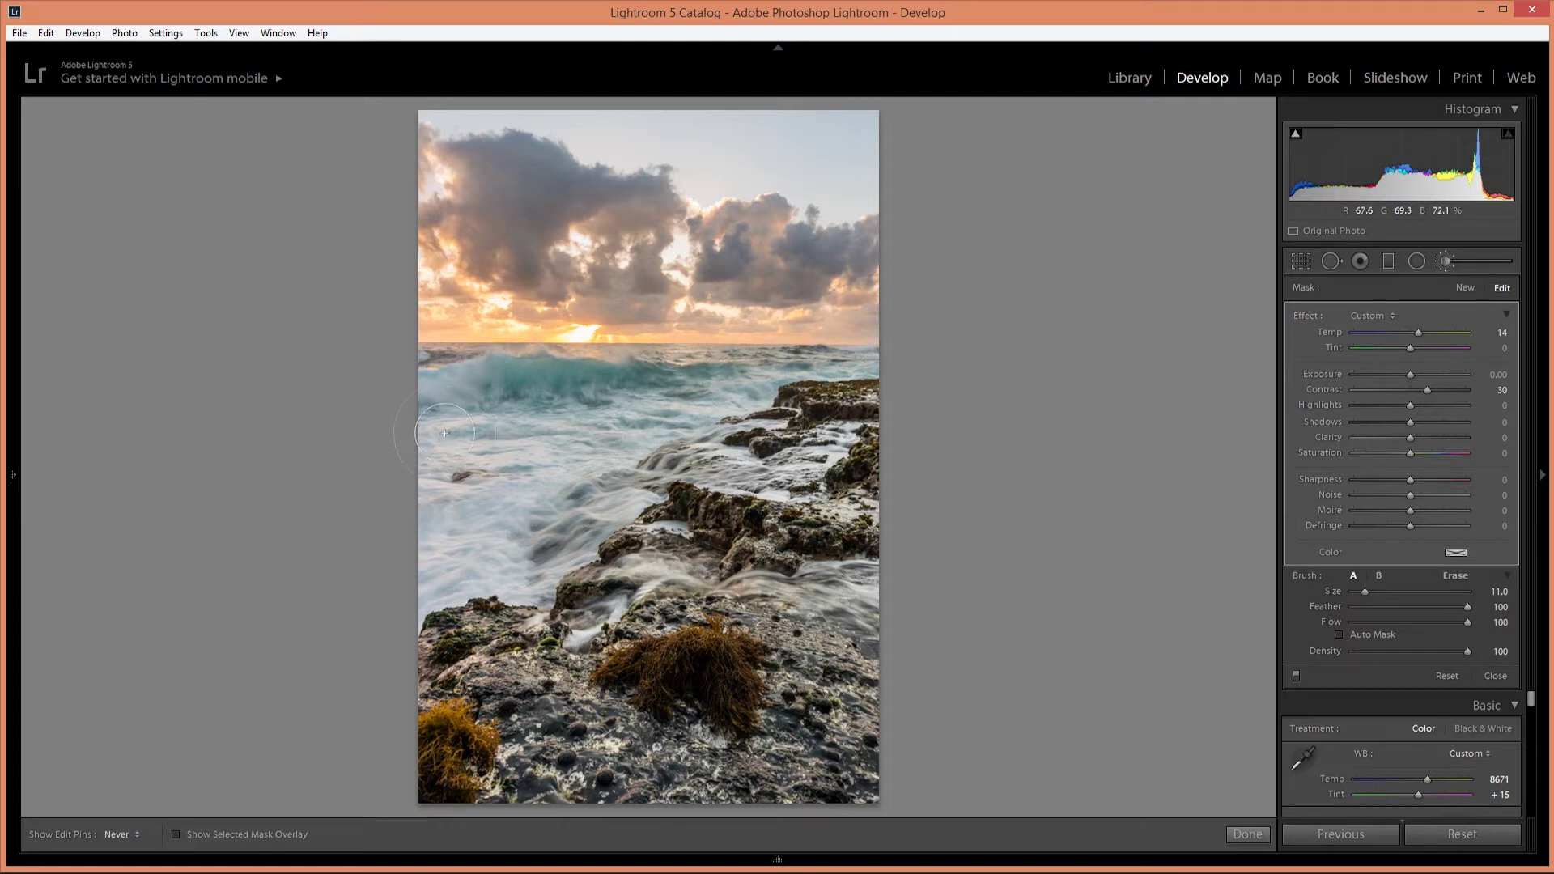
key("h")
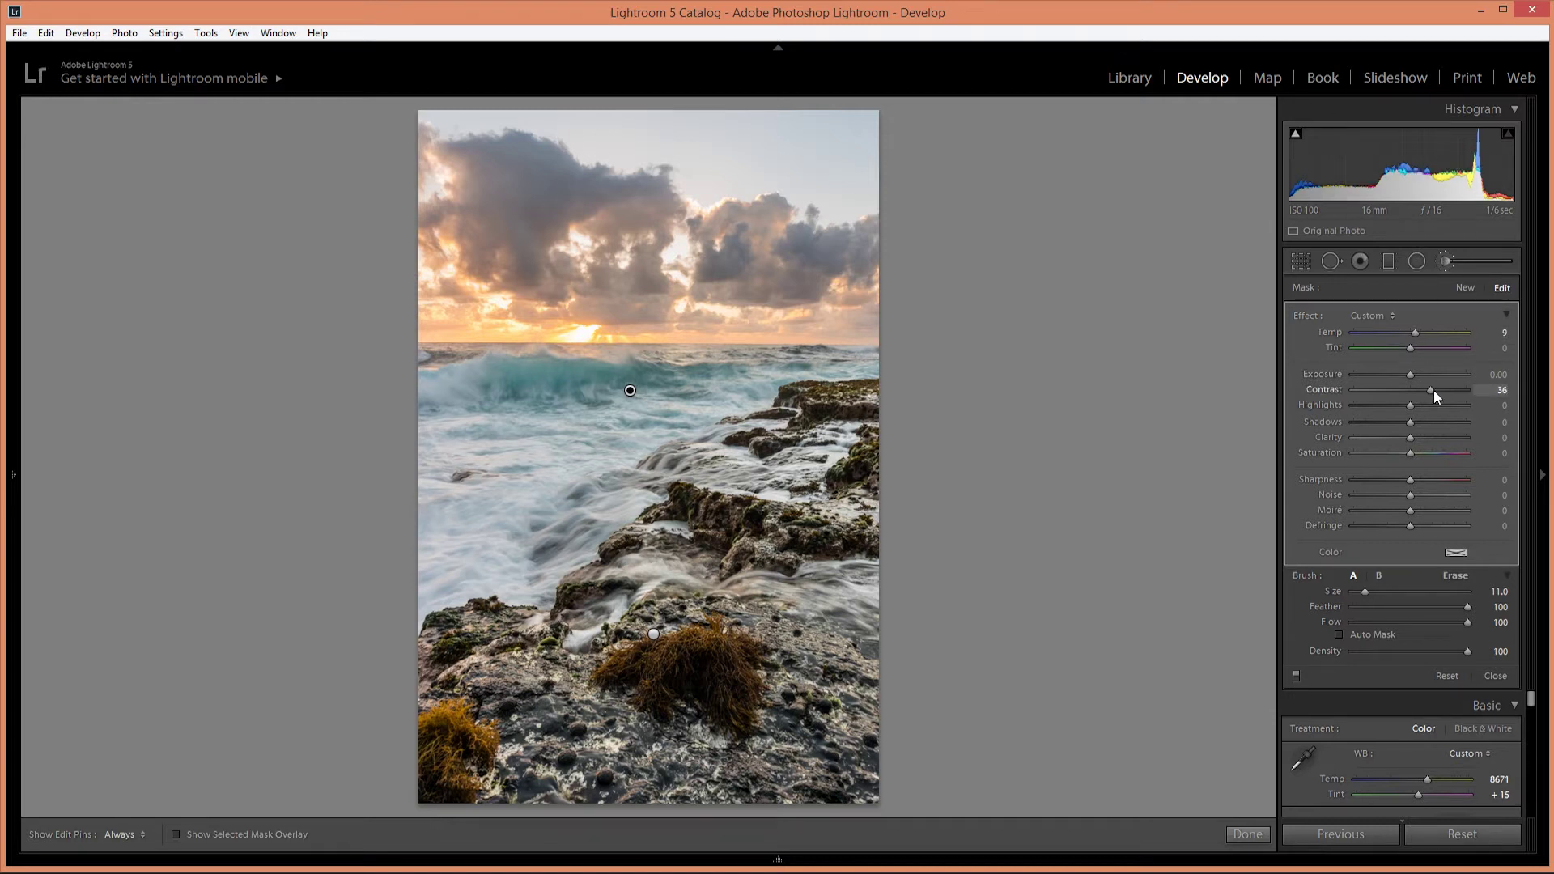
left_click_drag(1431, 391, 1426, 390)
Step: Brighten the right-hand rocks with a fresh brush at Exposure 0.29 and reduced saturation
left_click(1463, 288)
key("alt")
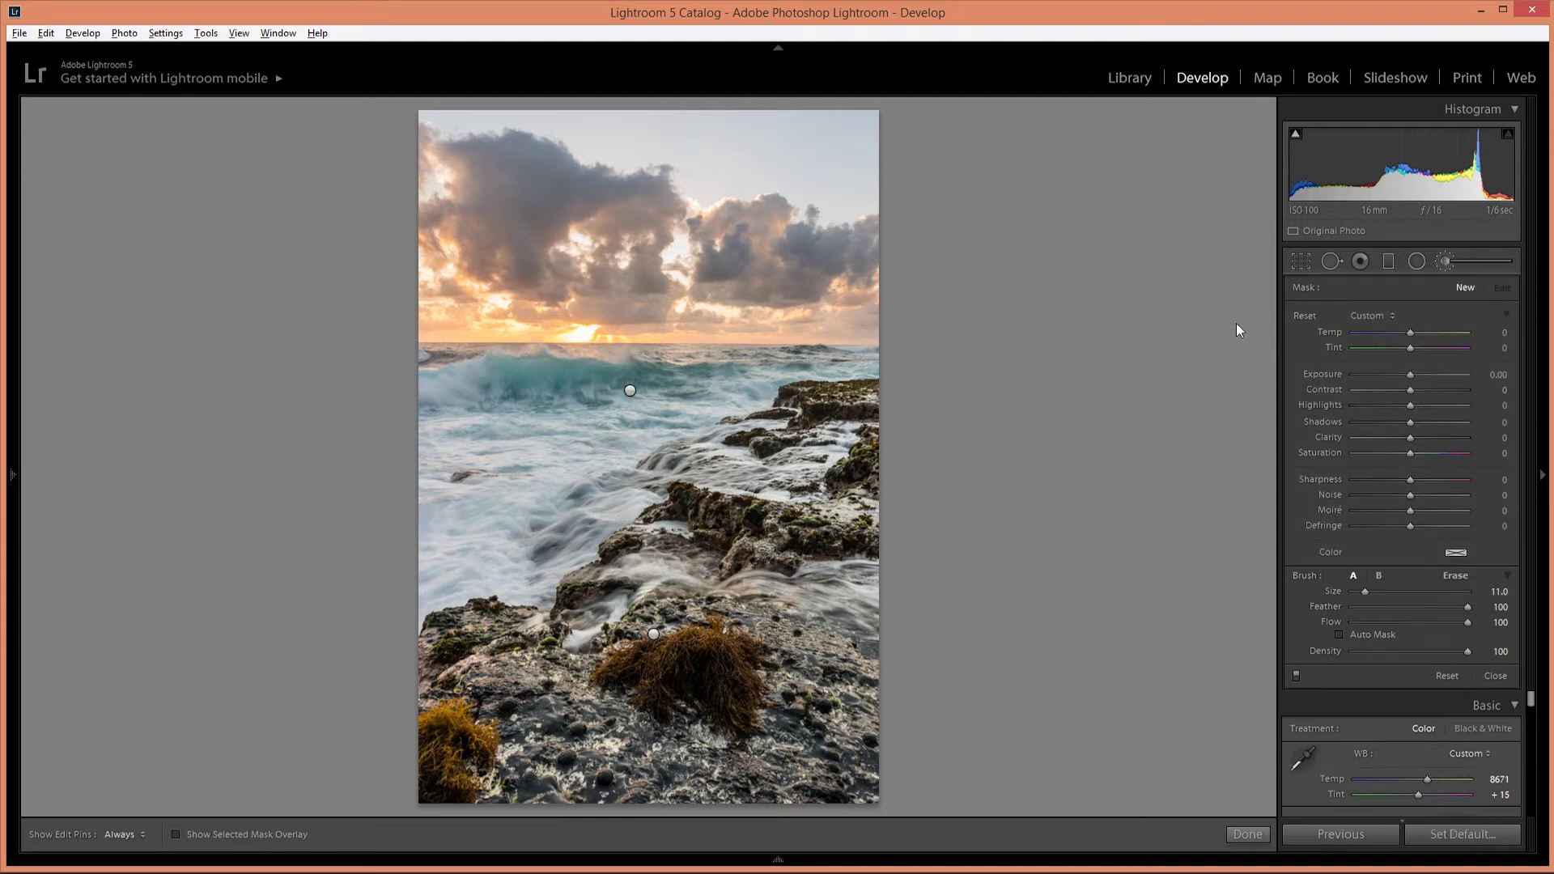
left_click(1415, 376)
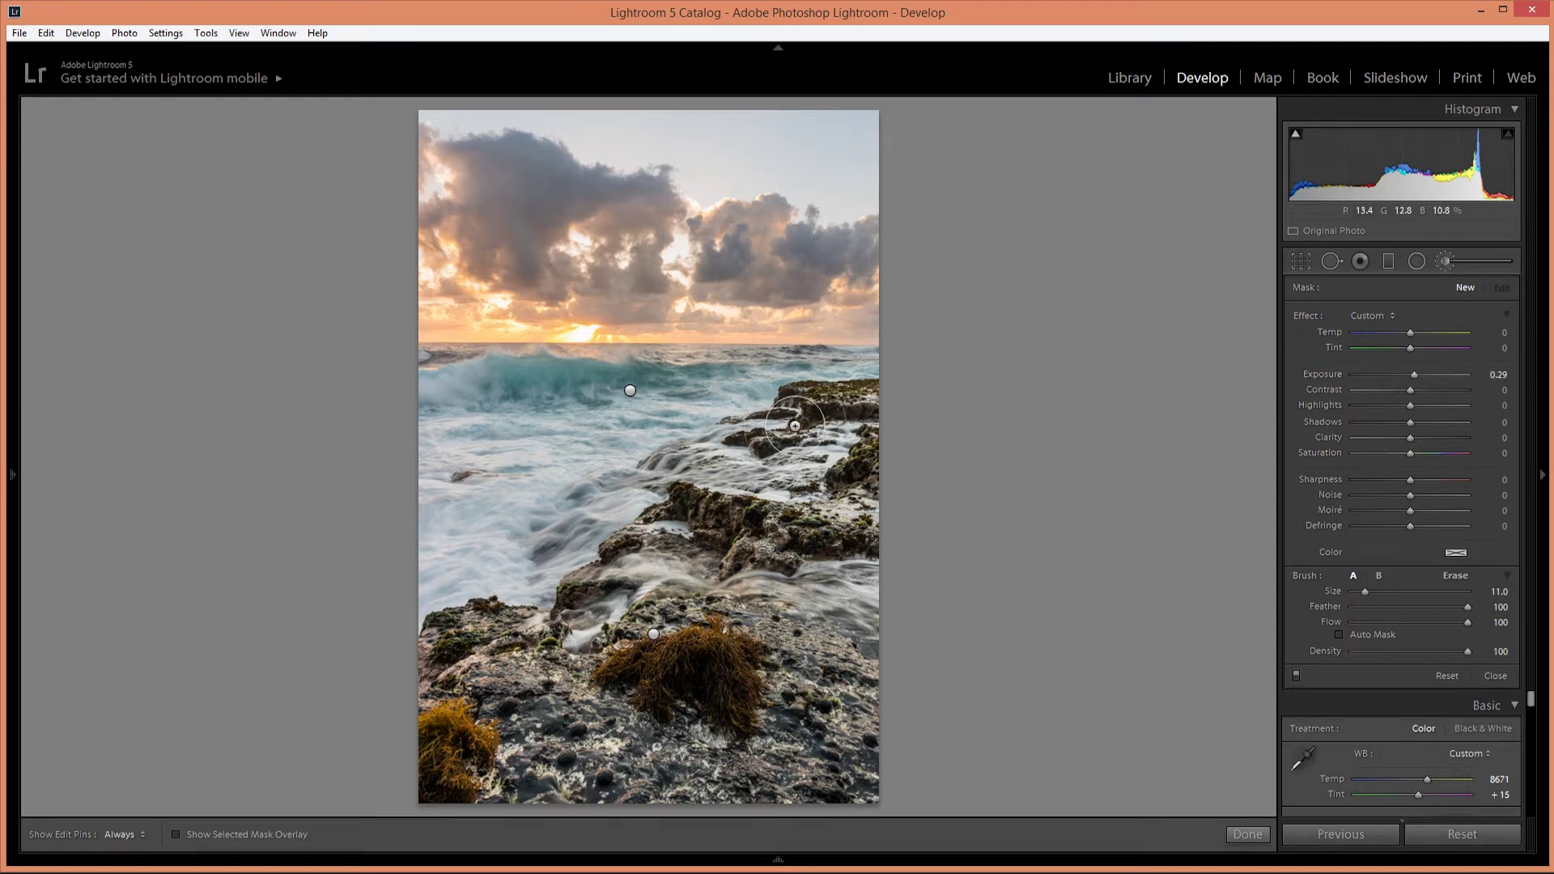
key("bracketleft")
key("bracketleft")
key("h")
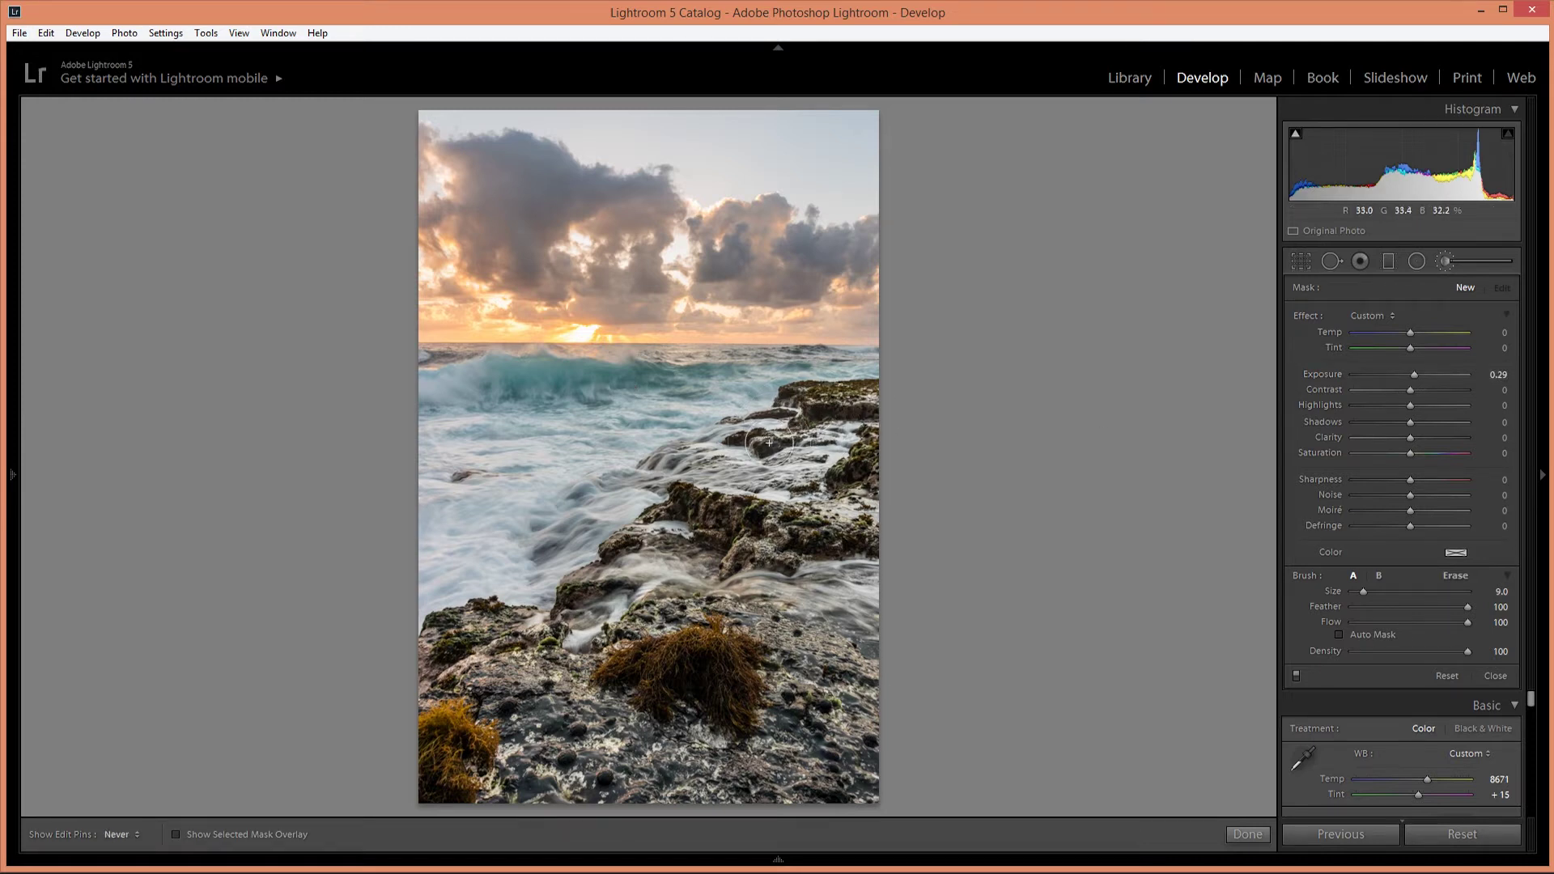
mouse_move(831, 400)
left_mouse_down()
mouse_move(858, 401)
mouse_move(813, 403)
mouse_move(862, 441)
mouse_move(797, 416)
mouse_move(757, 444)
mouse_move(787, 429)
left_mouse_up()
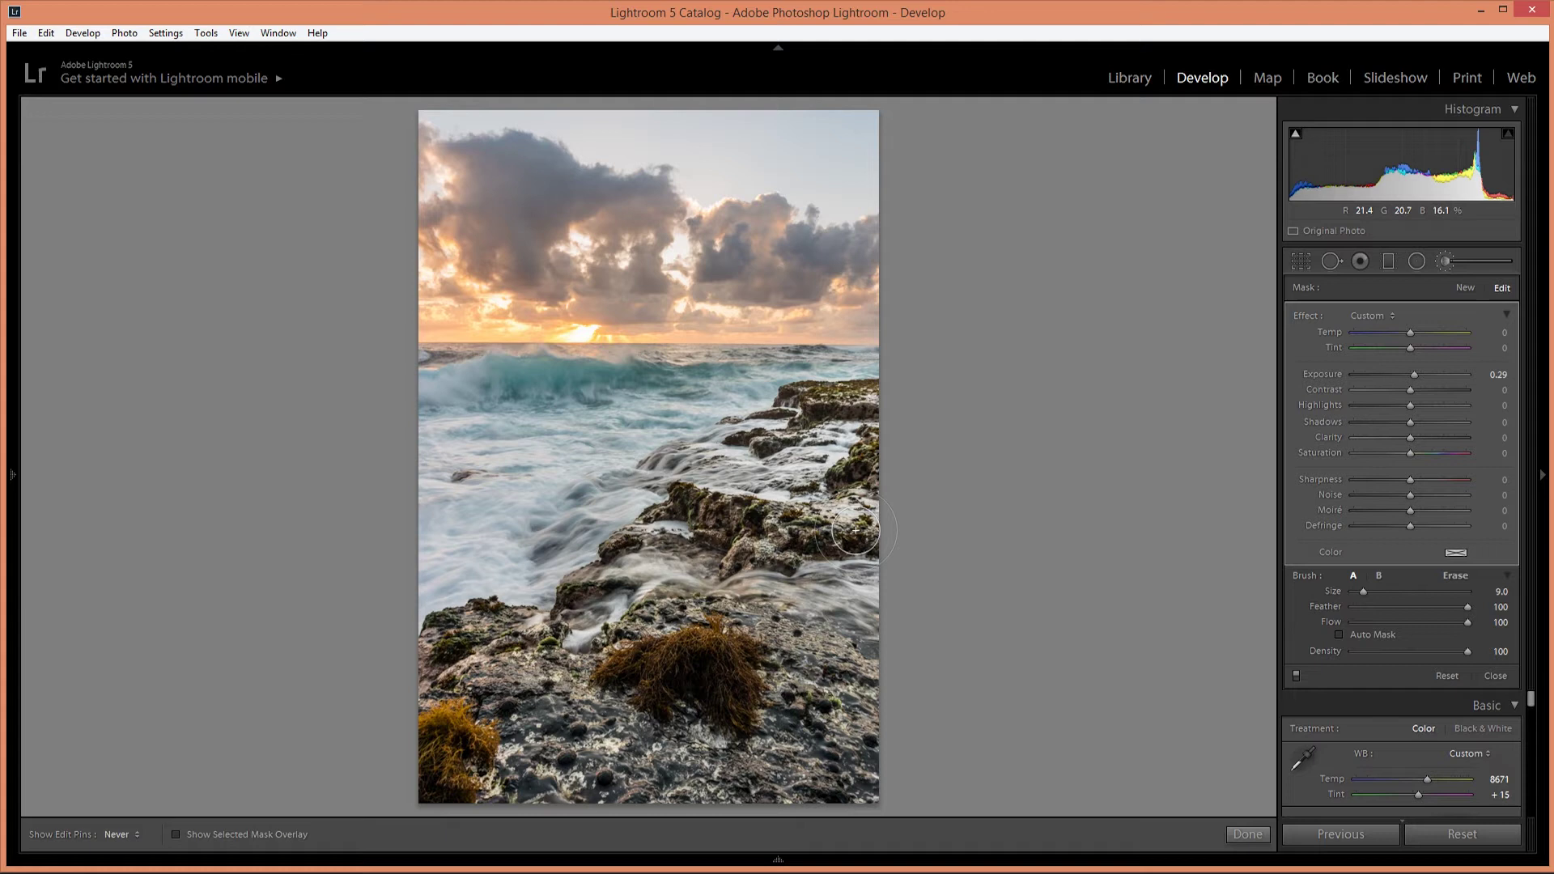
key("h")
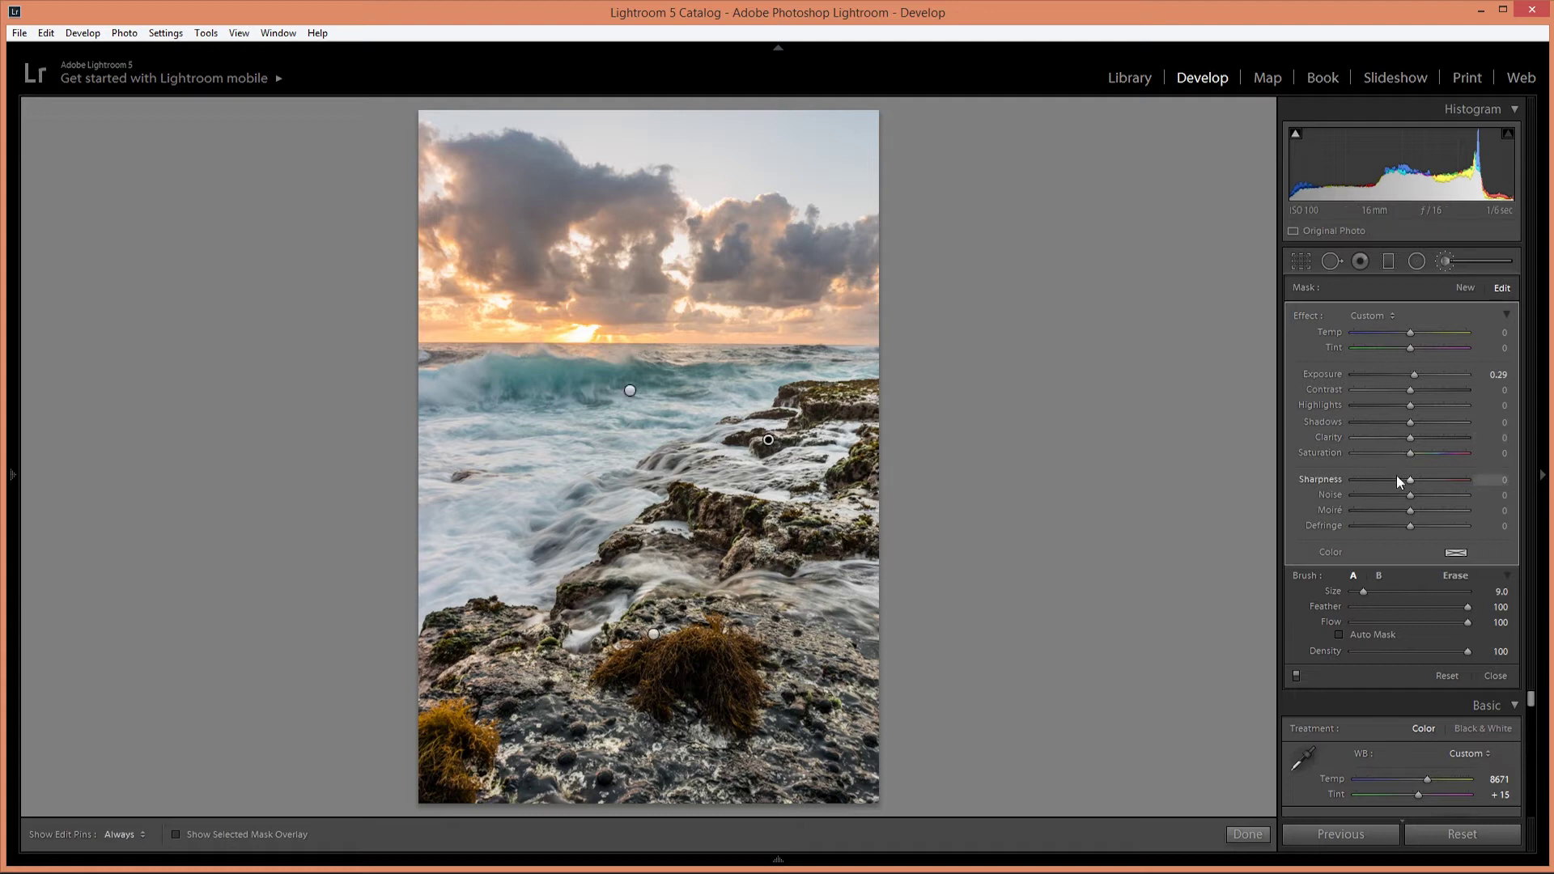
left_click(1394, 455)
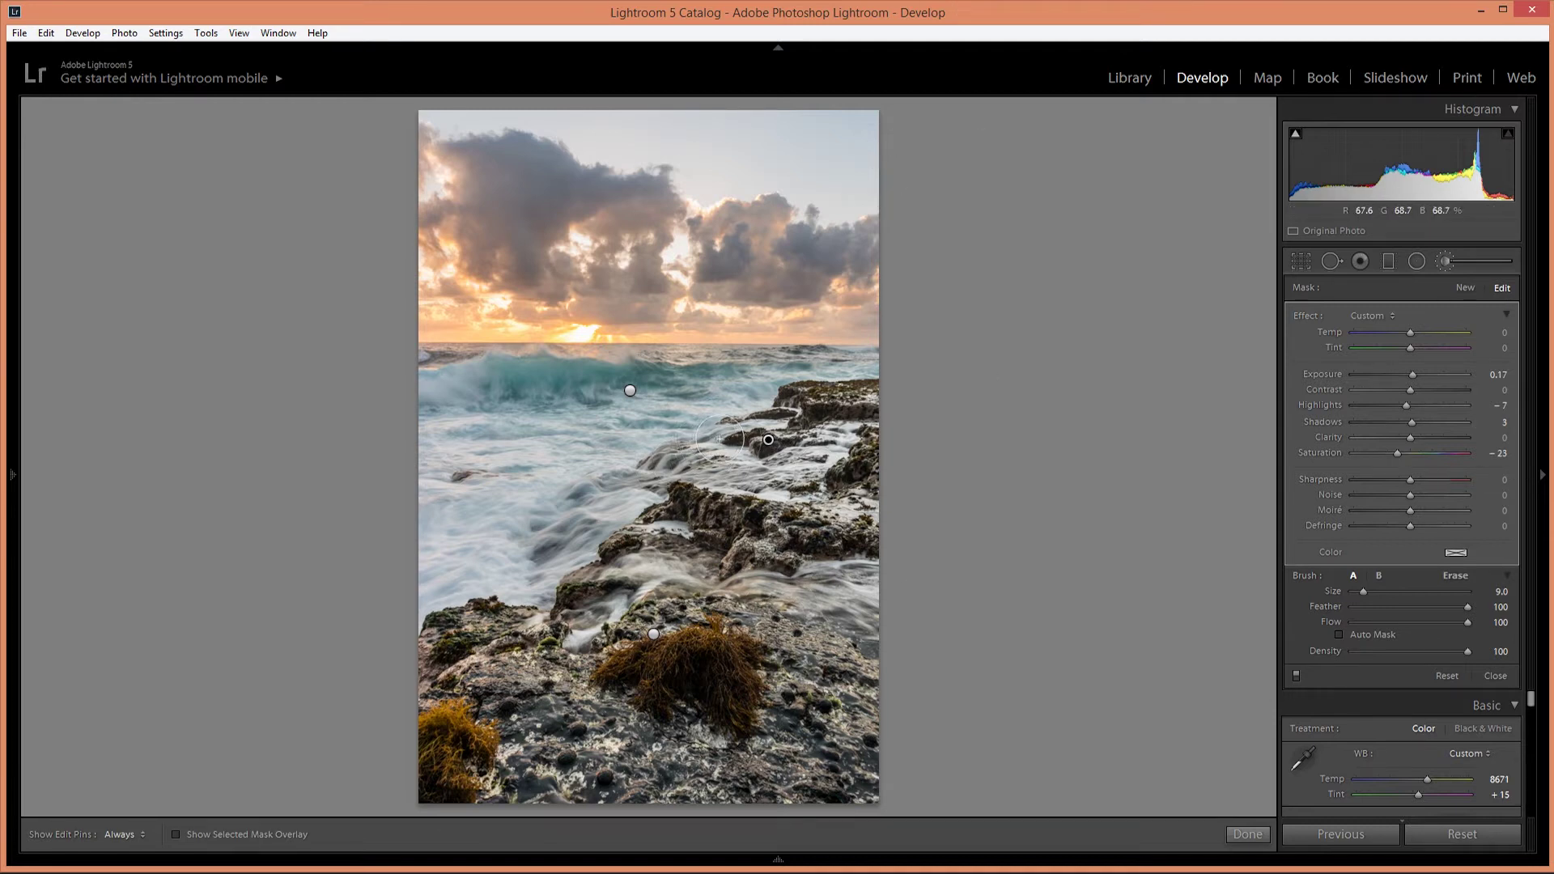
Step: Send the edited seascape from Lightroom to Photoshop CC 2014 with Edit In
right_click(701, 238)
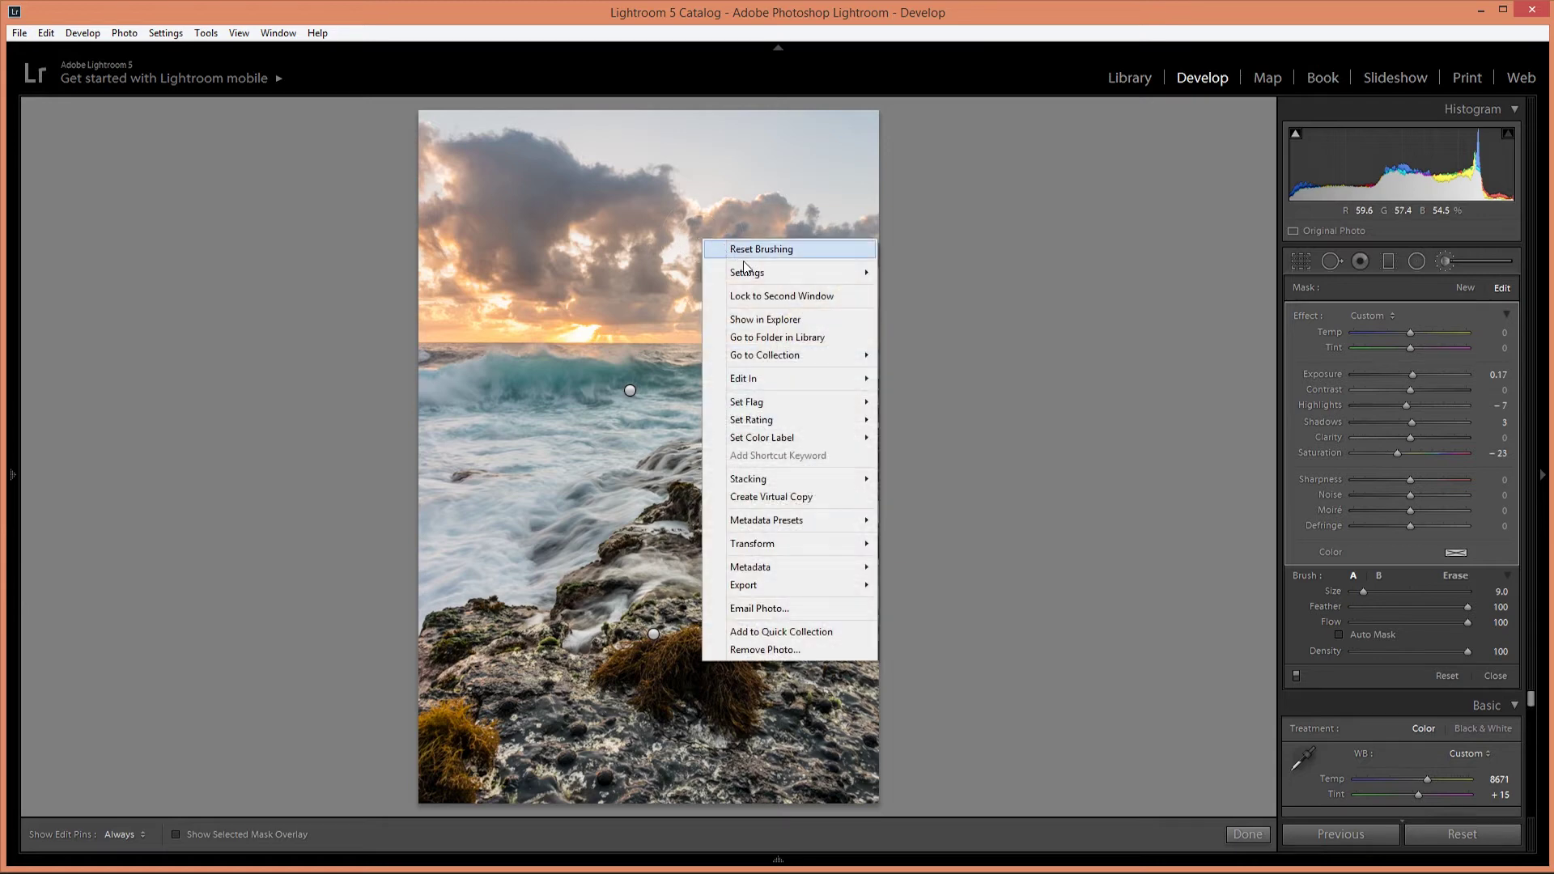
mouse_move(845, 379)
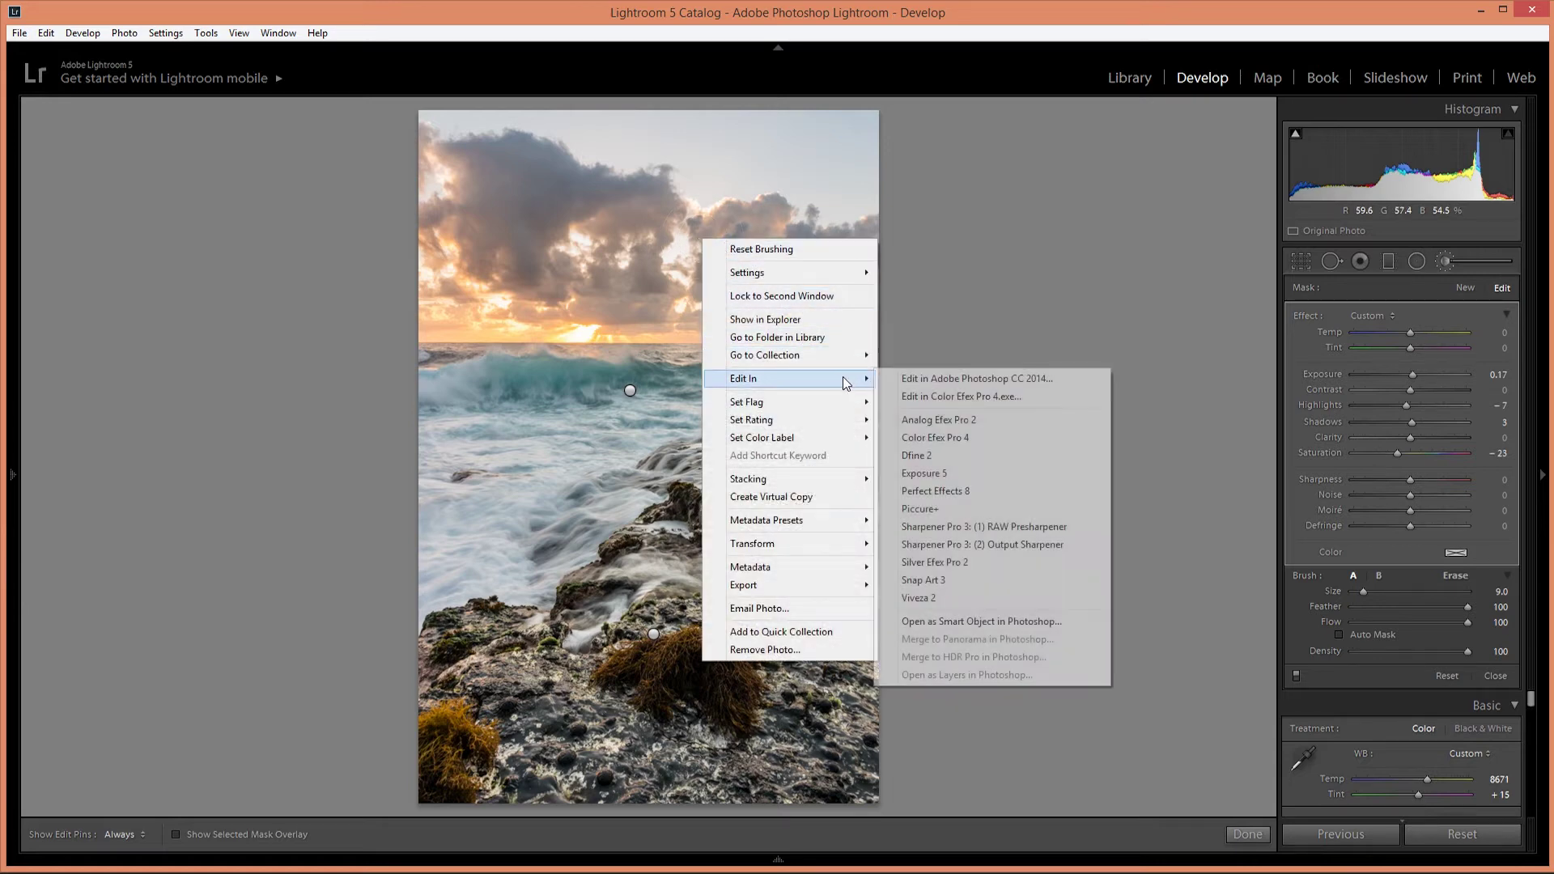
left_click(894, 382)
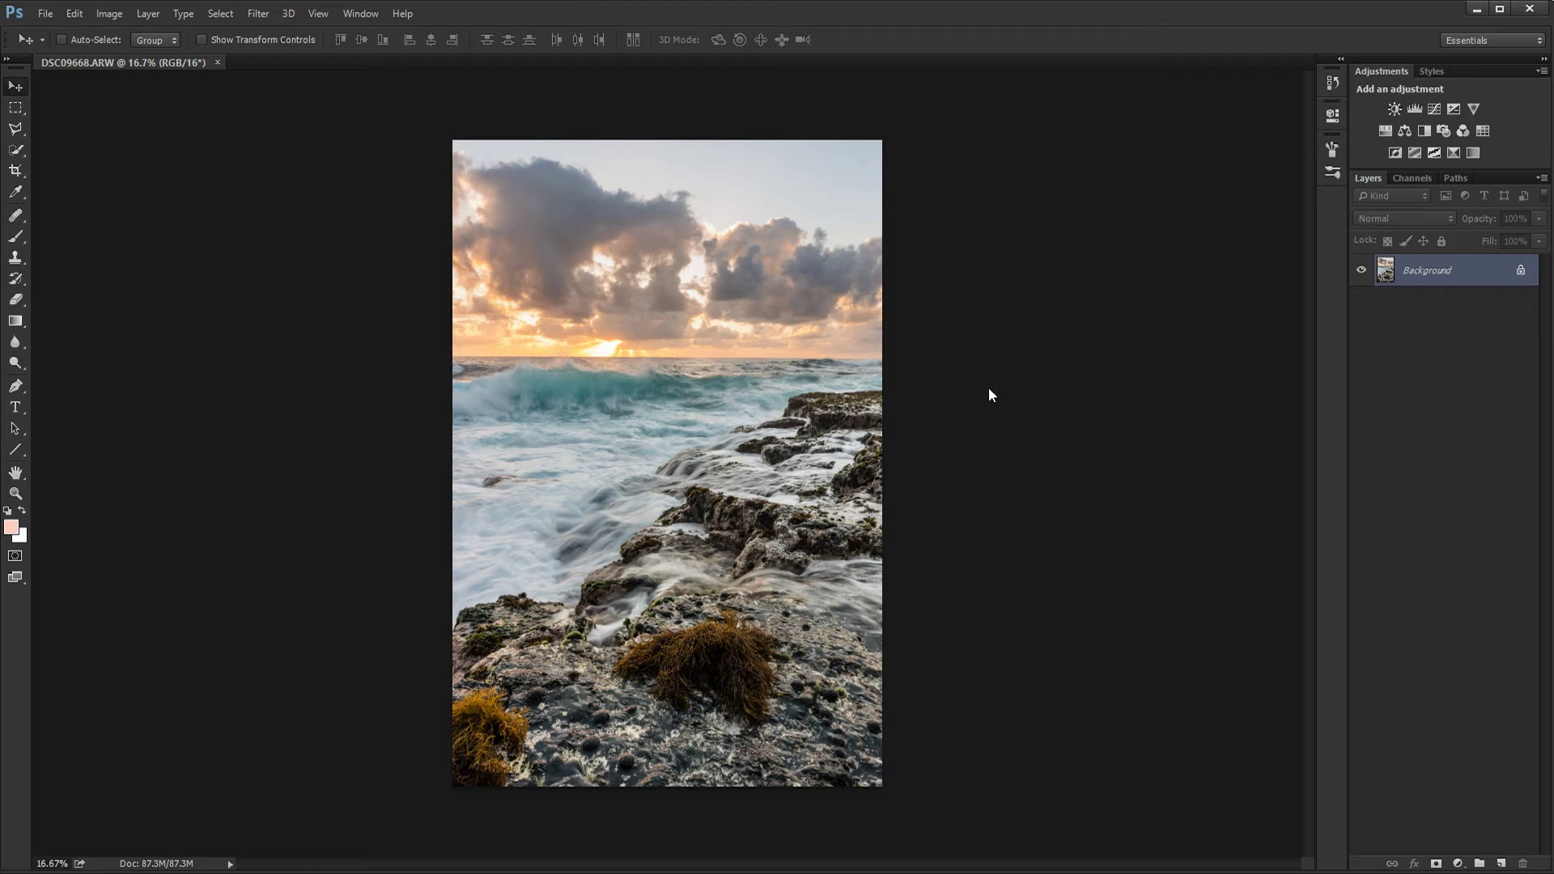
Step: Add a Curves 1 layer and shape an S-curve from a sampled surf tone for contrast
scroll(716, 449, "up", 5)
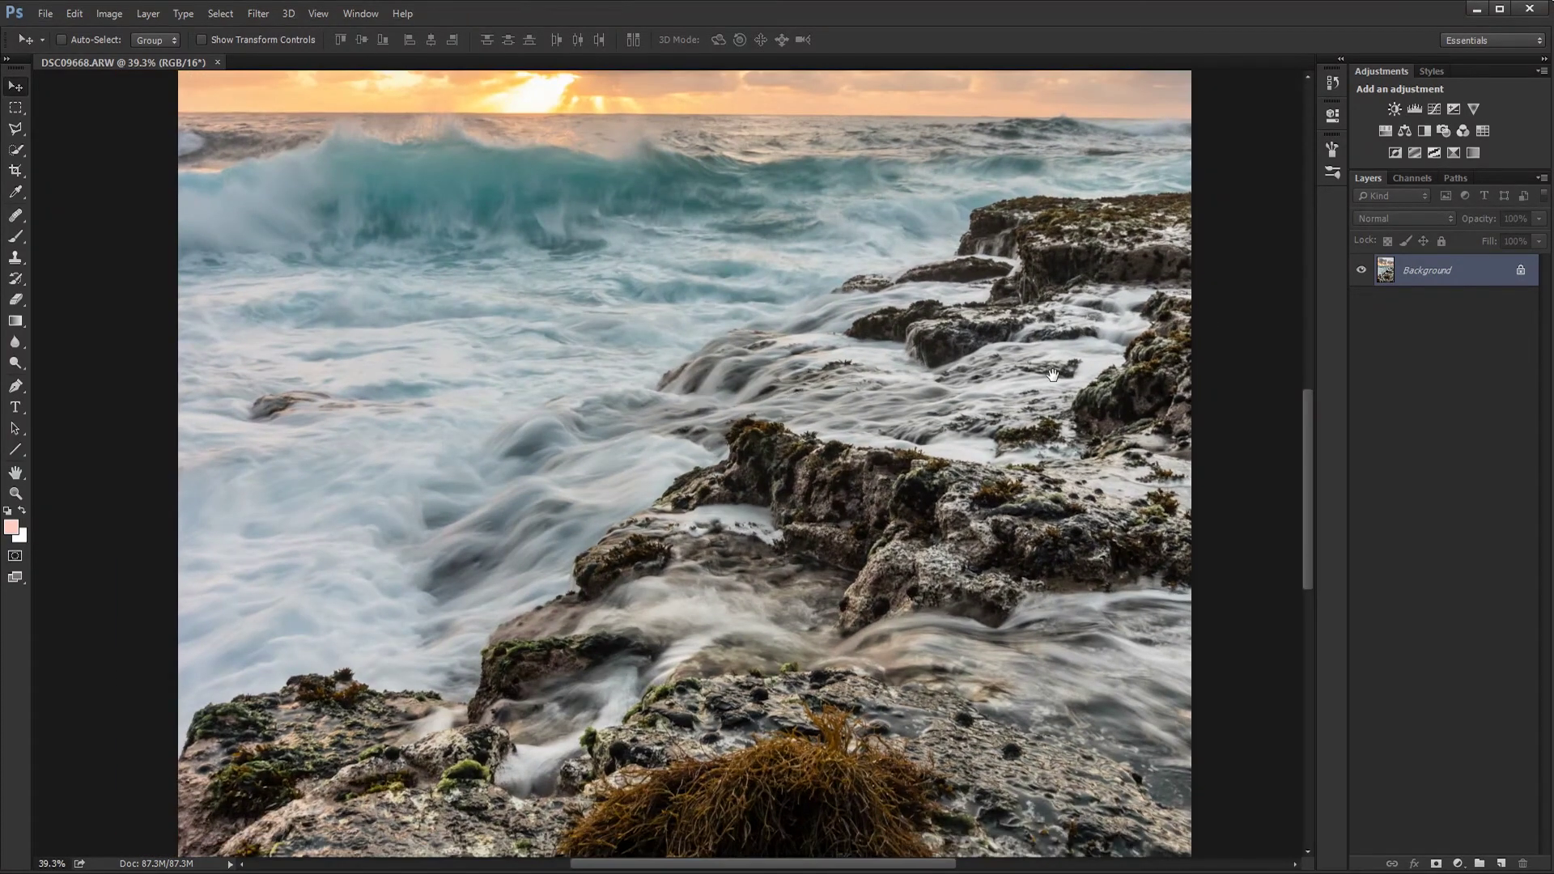
left_click_drag(1052, 375, 1051, 473)
scroll(639, 571, "up", 2)
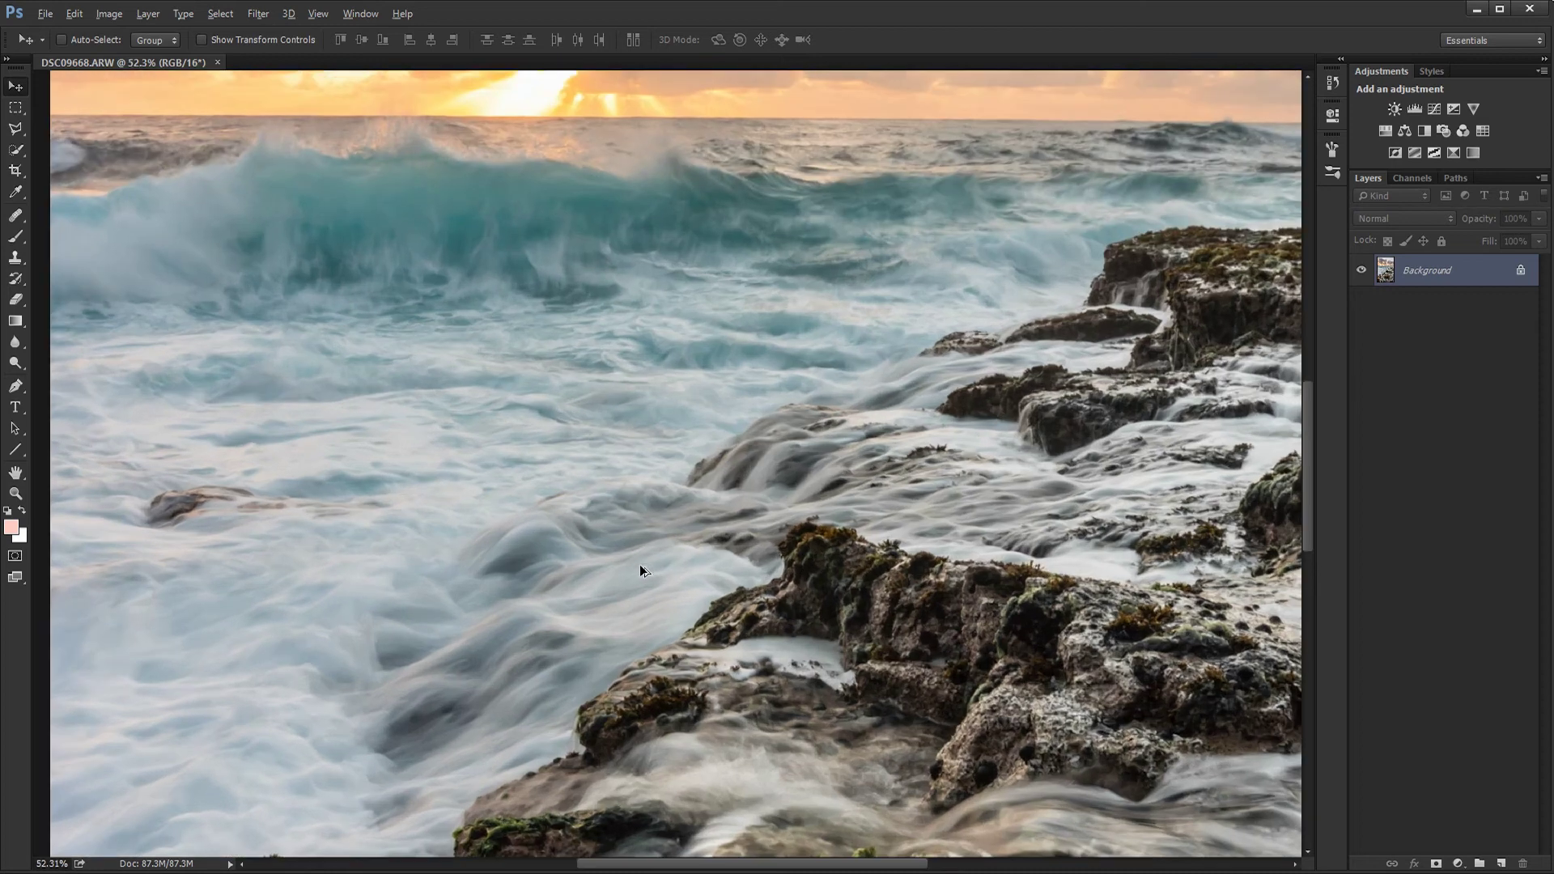
left_click_drag(640, 571, 659, 544)
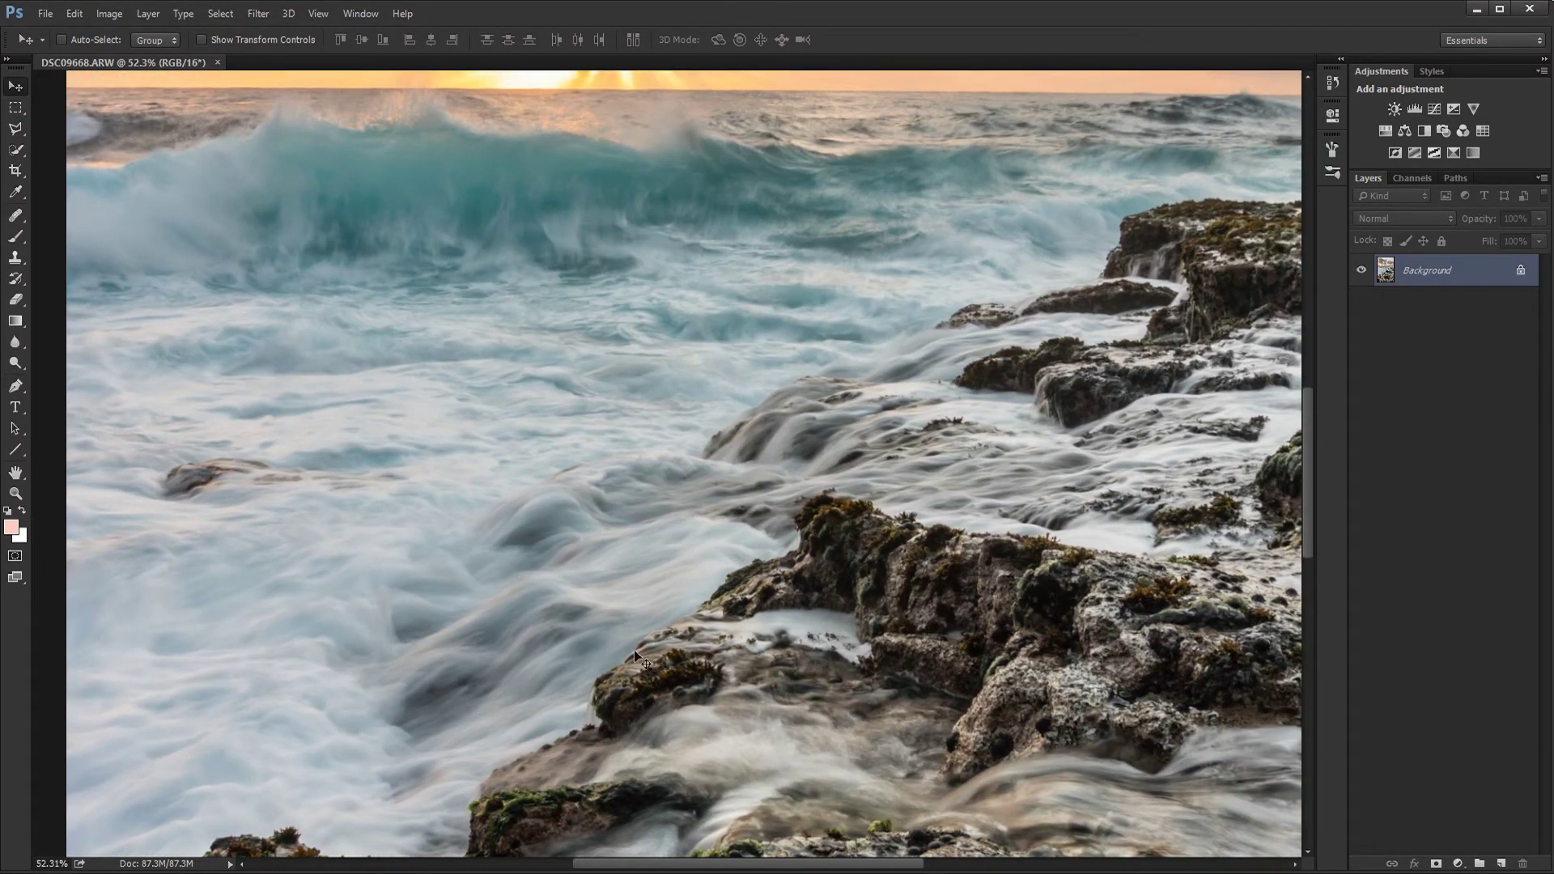
left_click_drag(747, 582, 687, 564)
scroll(744, 527, "up", 1)
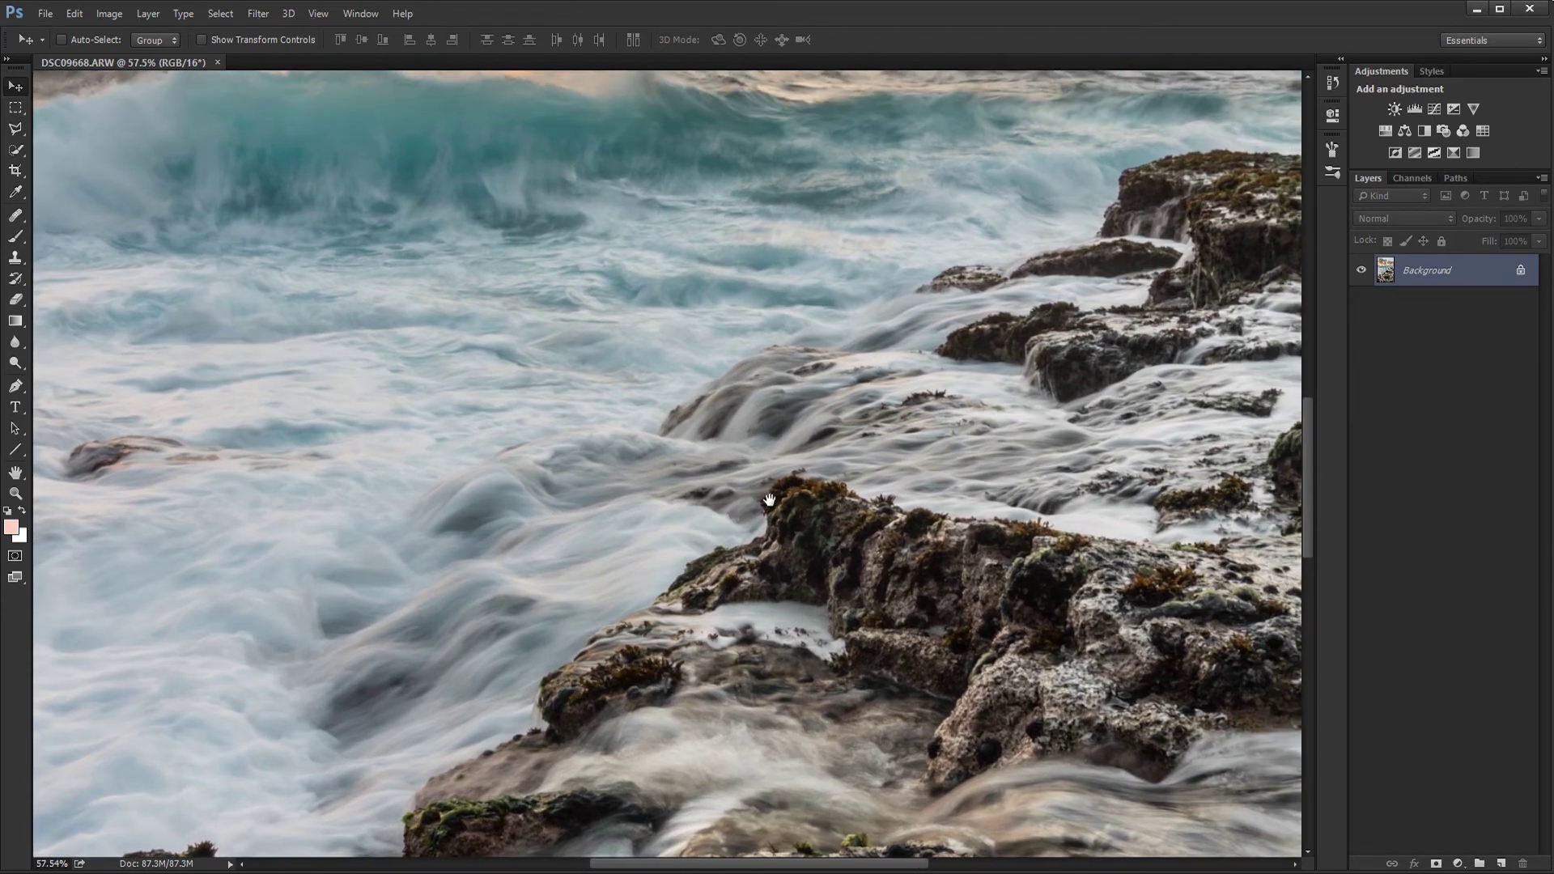
left_click(1435, 108)
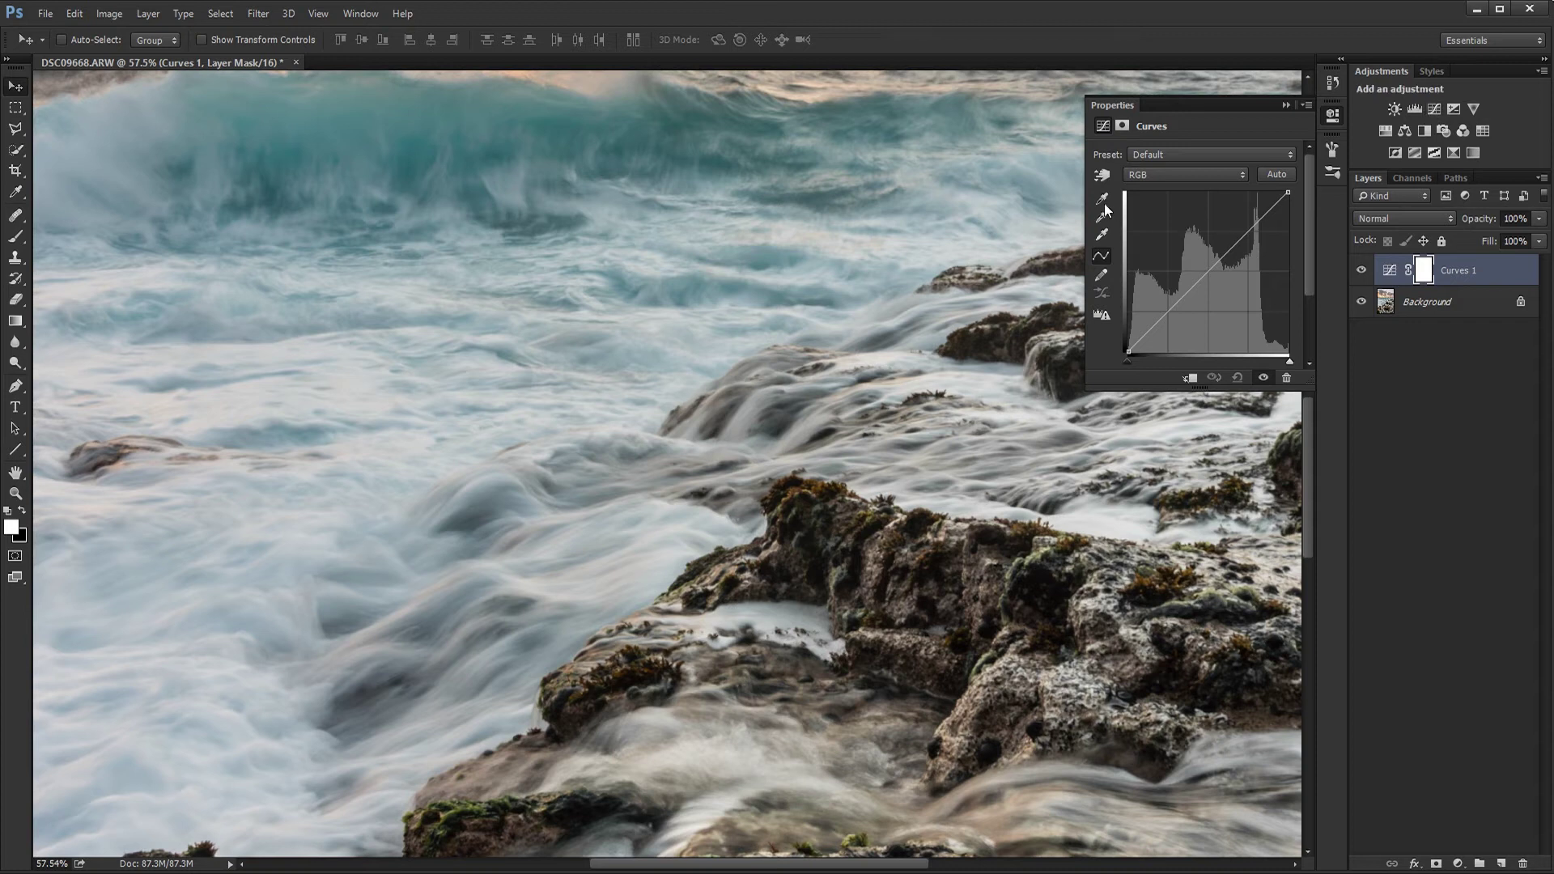
left_click(1100, 175)
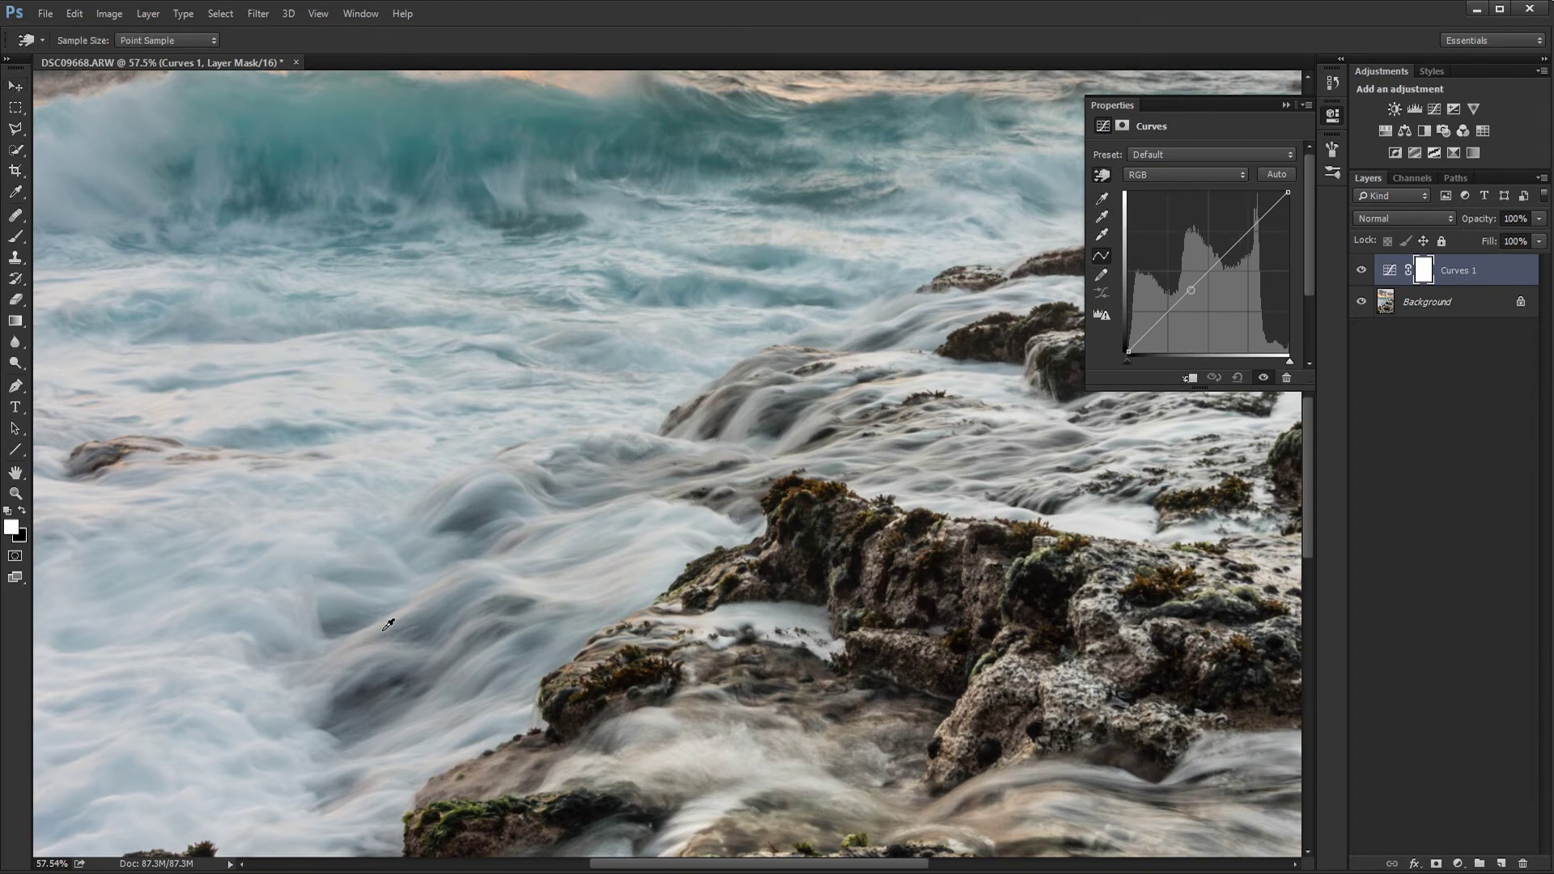
left_click(471, 510)
left_click_drag(1172, 306, 1182, 308)
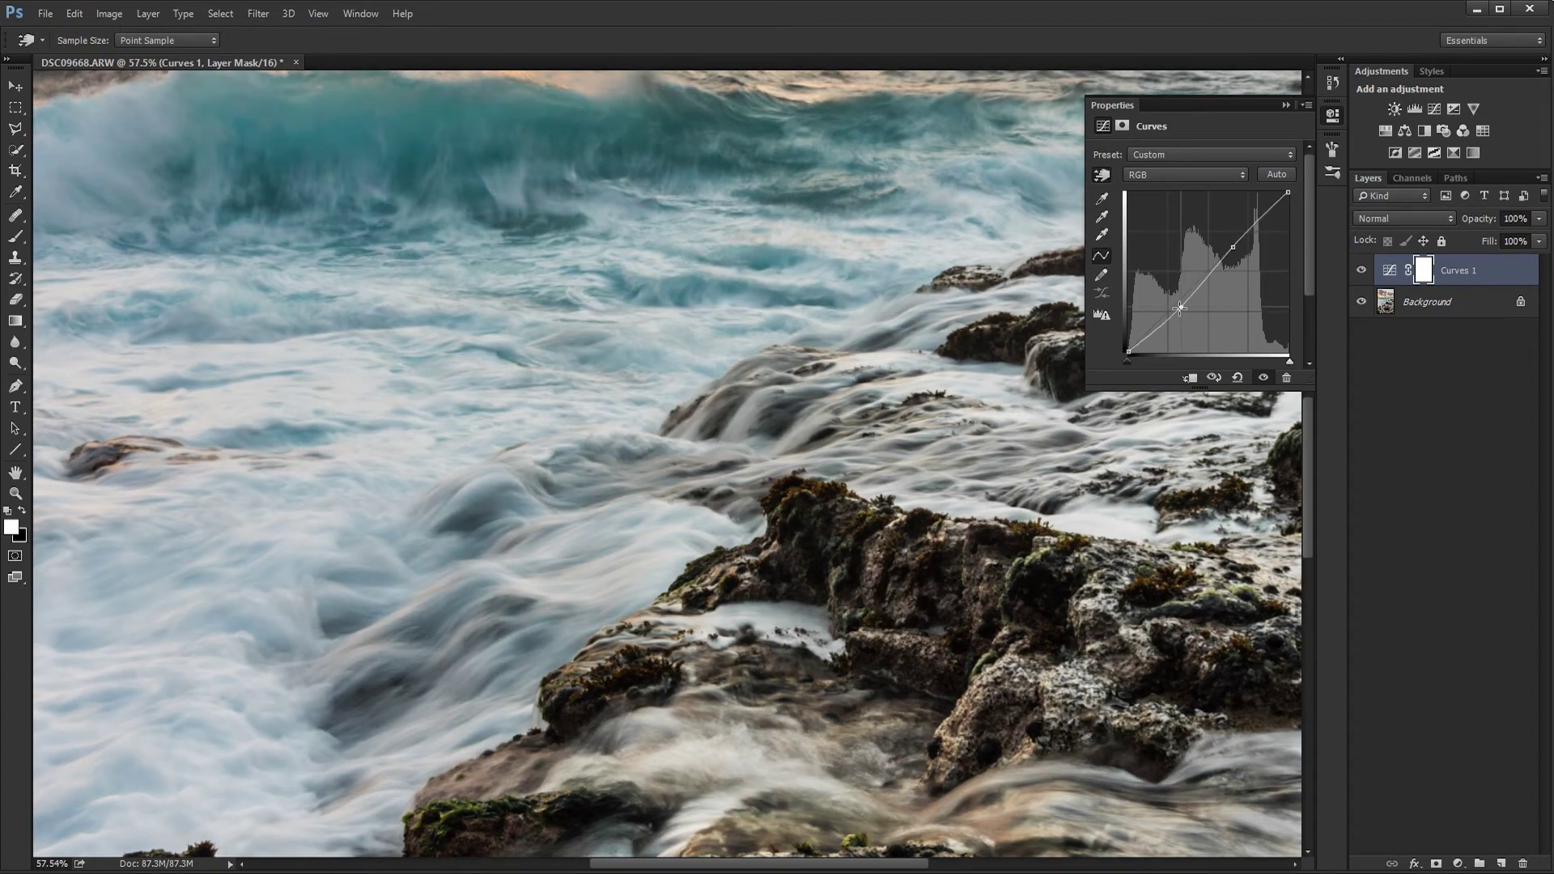
left_click(1287, 106)
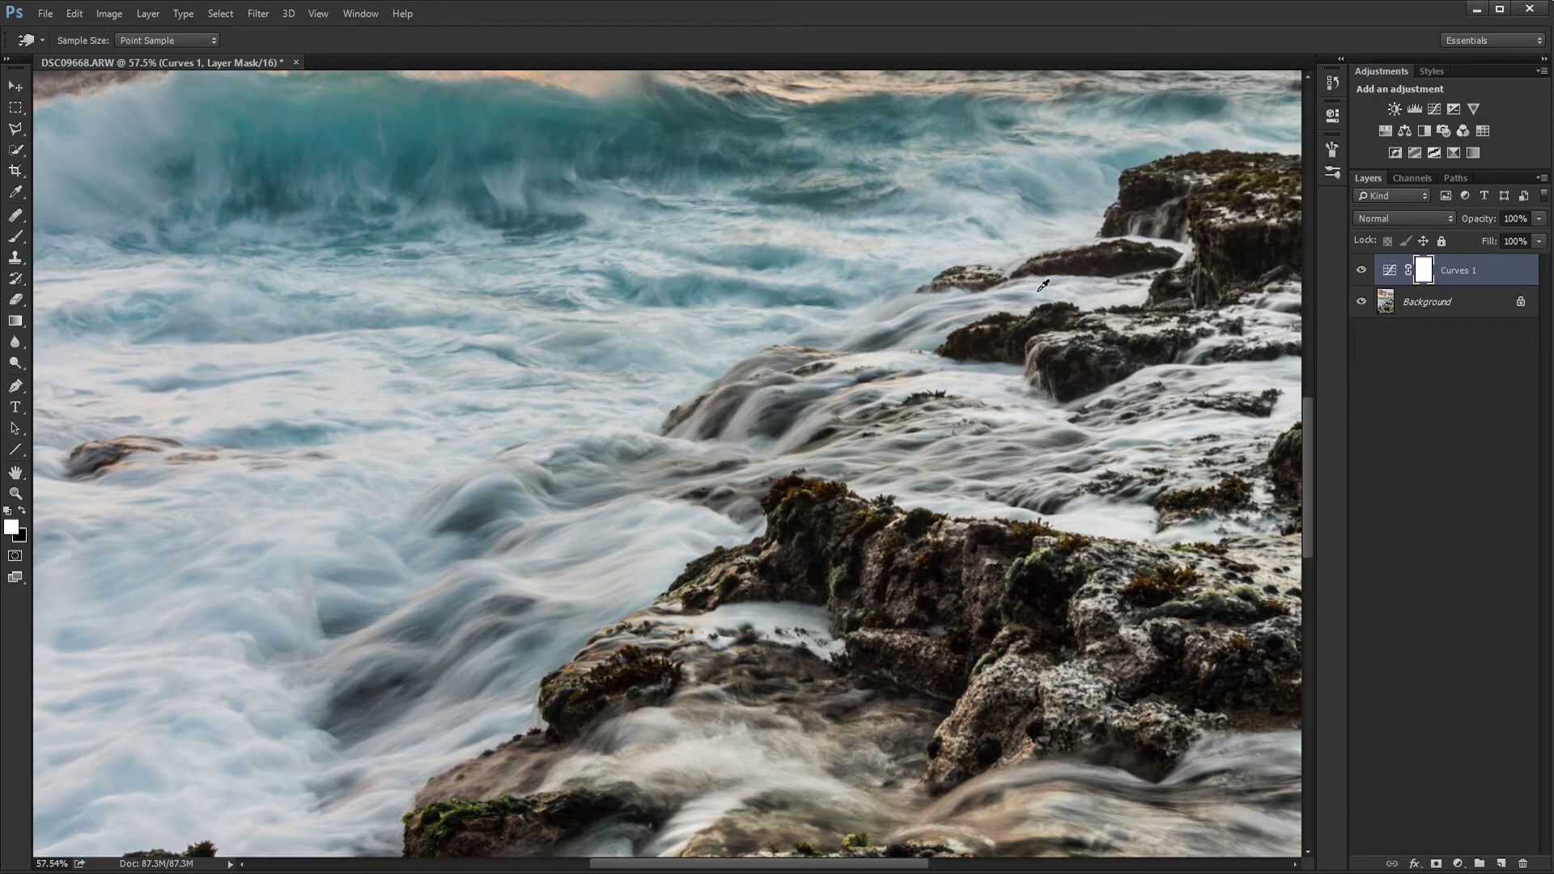
Step: Invert the Curves 1 mask to black so its effect is hidden
key("ctrl+i")
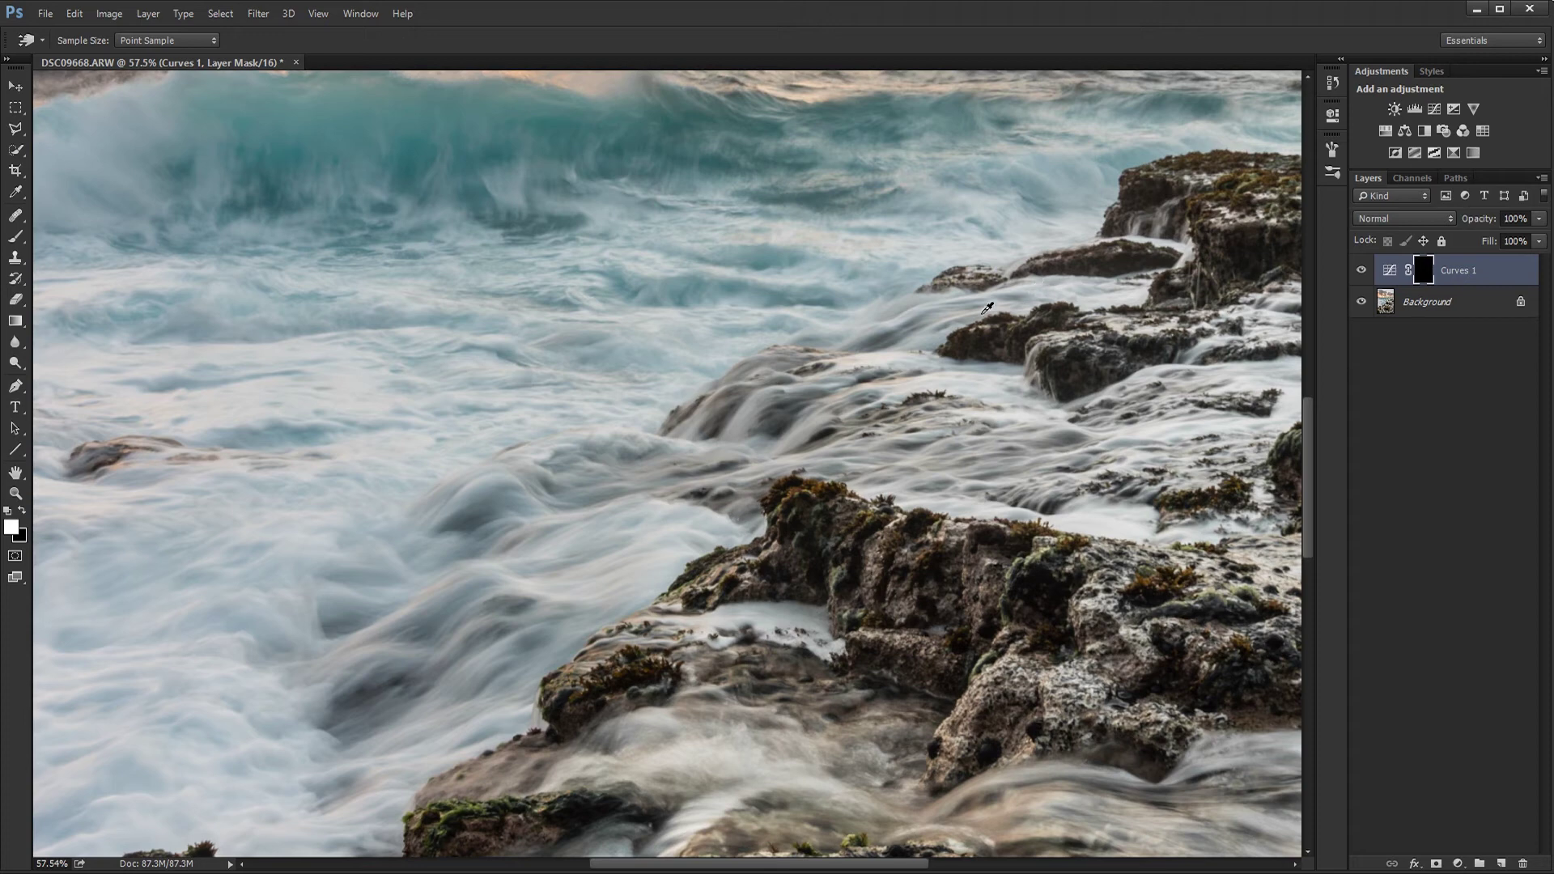
left_click_drag(725, 442, 810, 364)
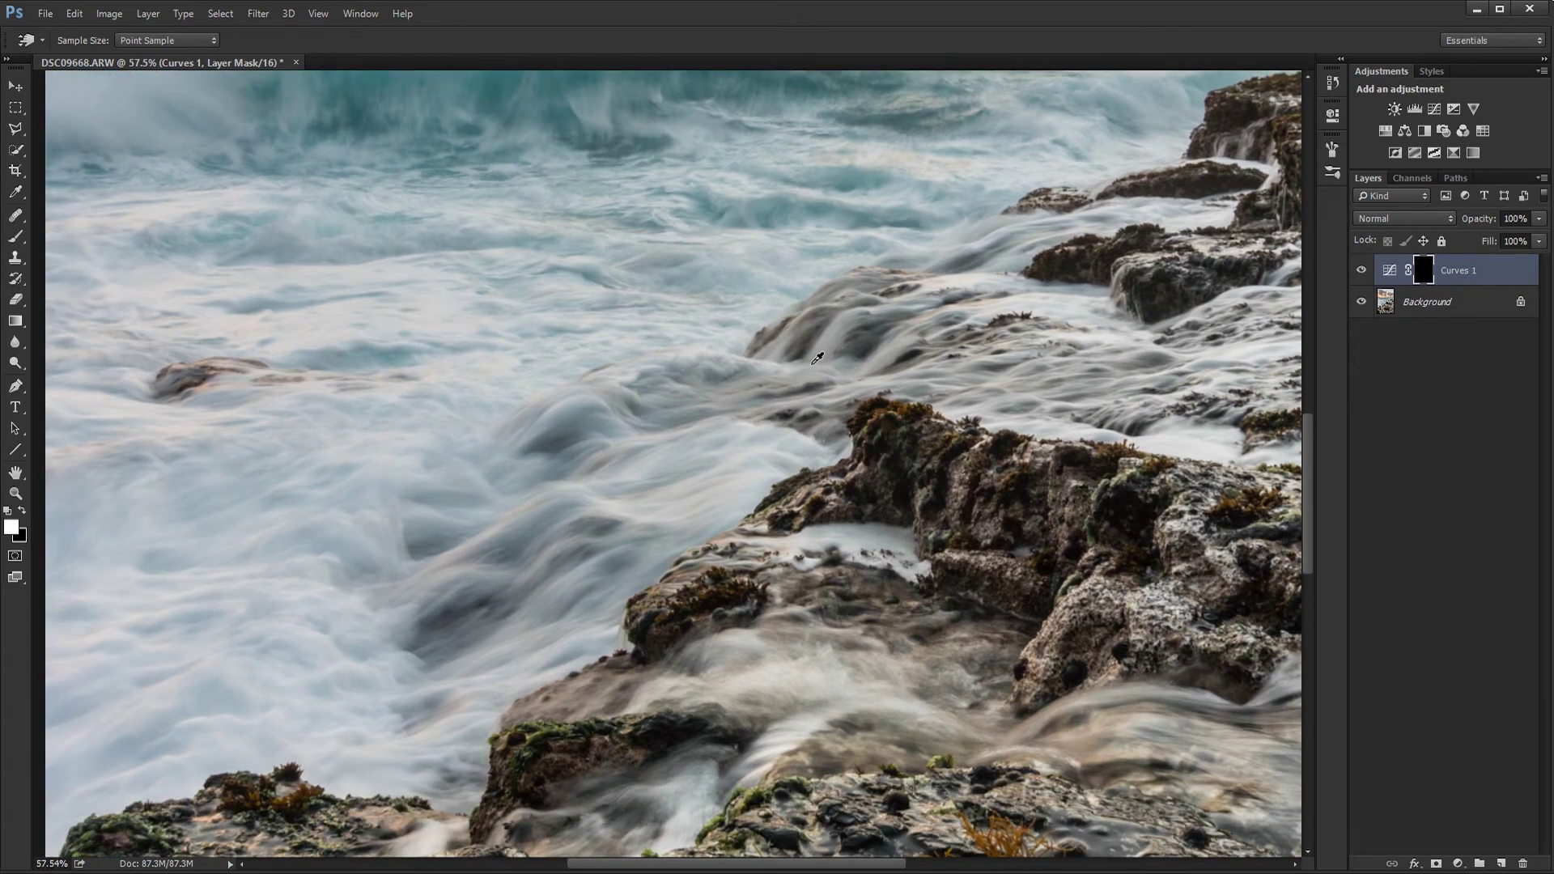
key("ctrl+0")
scroll(1119, 327, "up", 2)
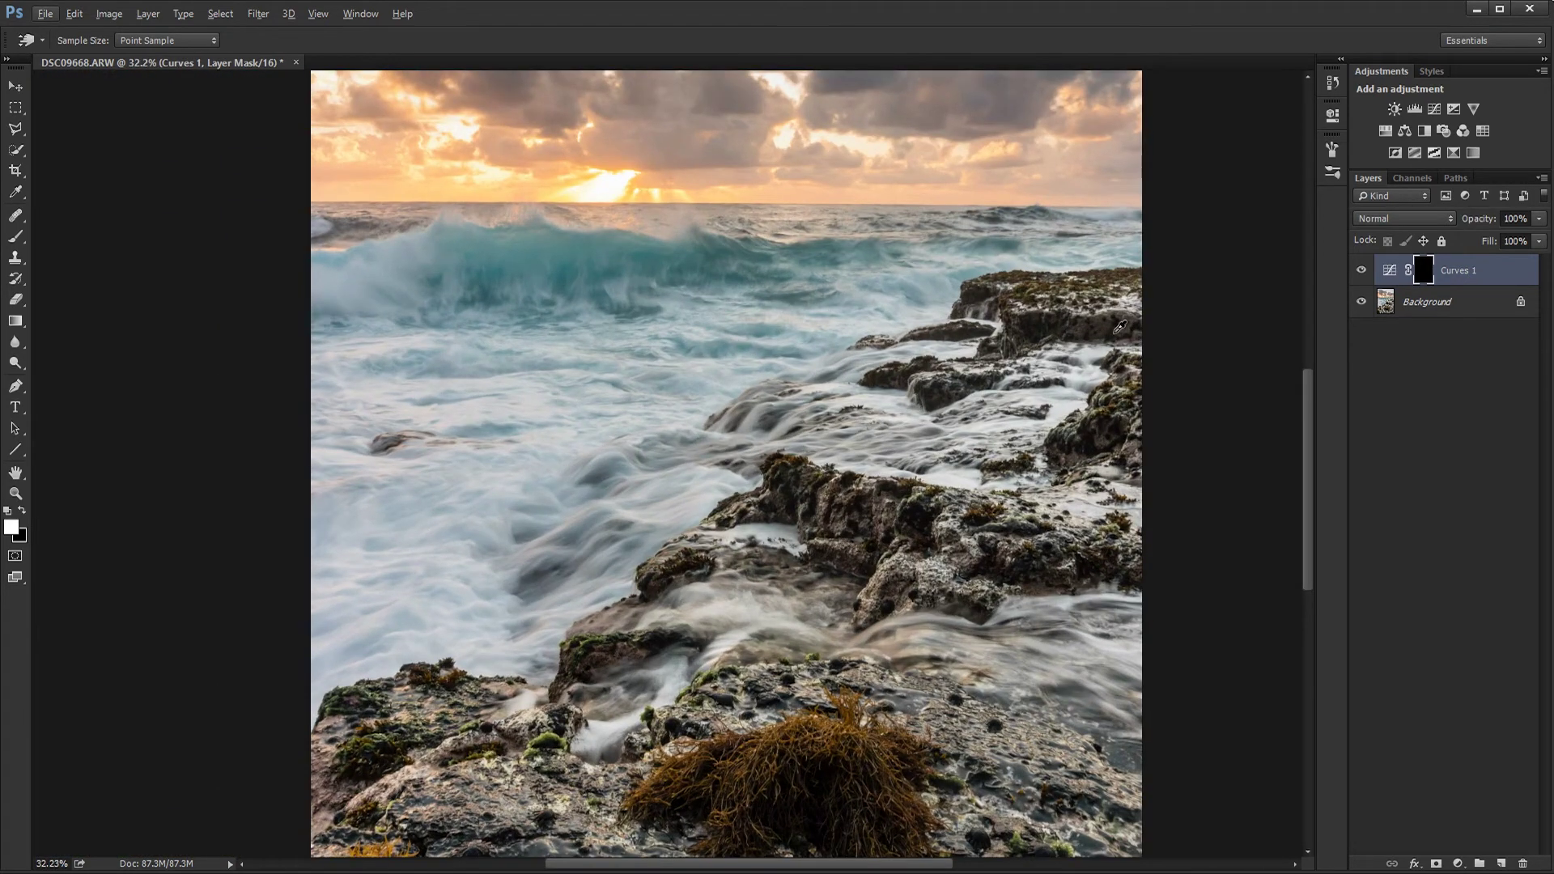
Step: Brush the Curves 1 effect back into the foreground flowing water
key("b")
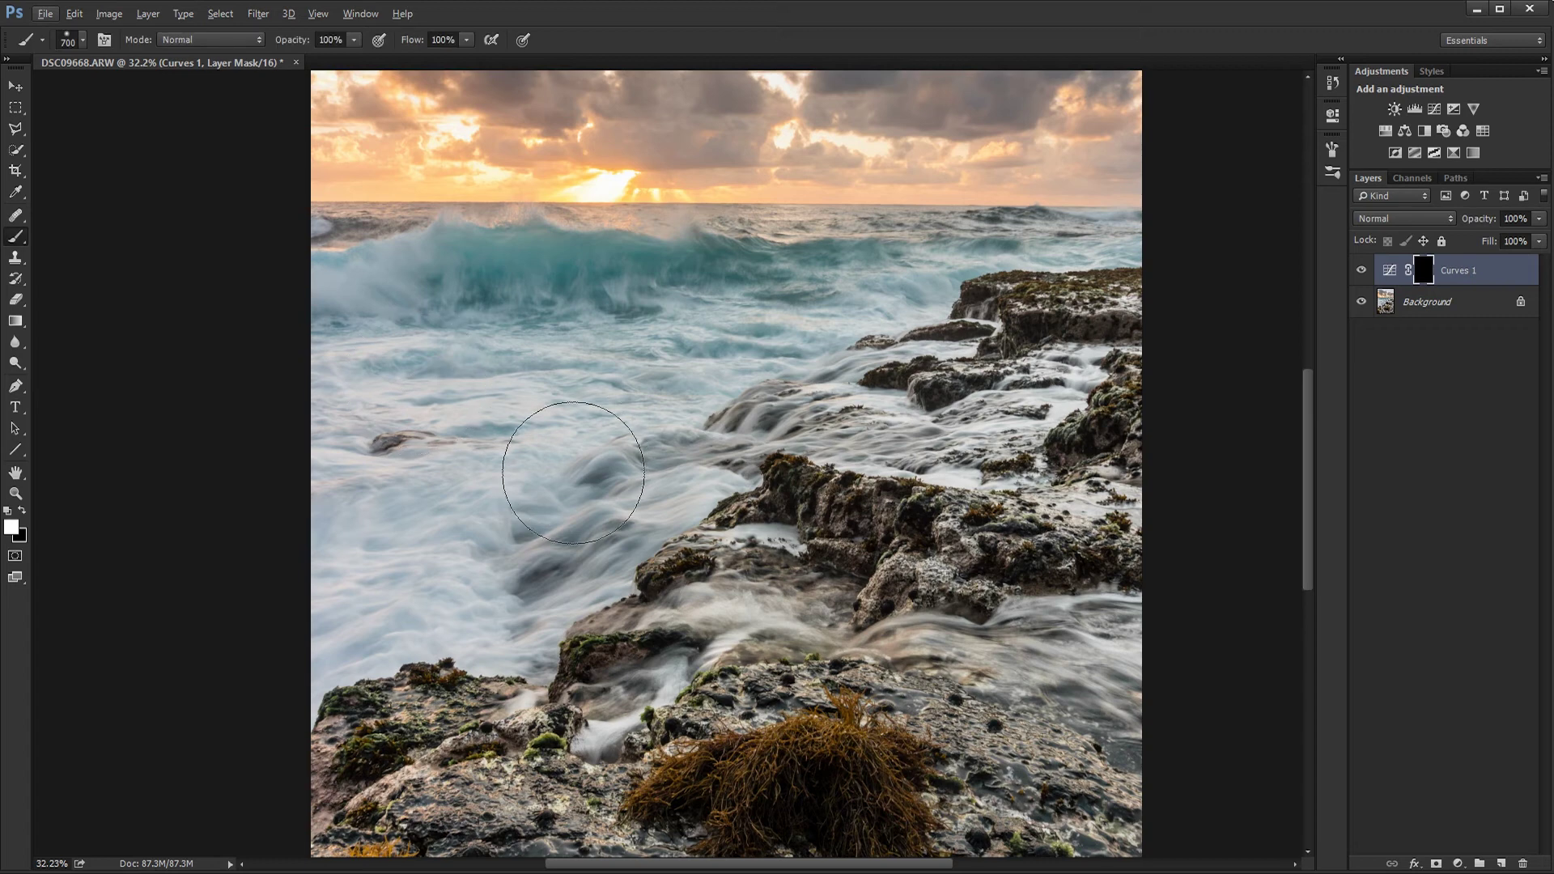
key("bracketleft")
key("bracketleft")
key("bracketleft")
key("bracketleft")
key("bracketleft")
left_click(563, 547)
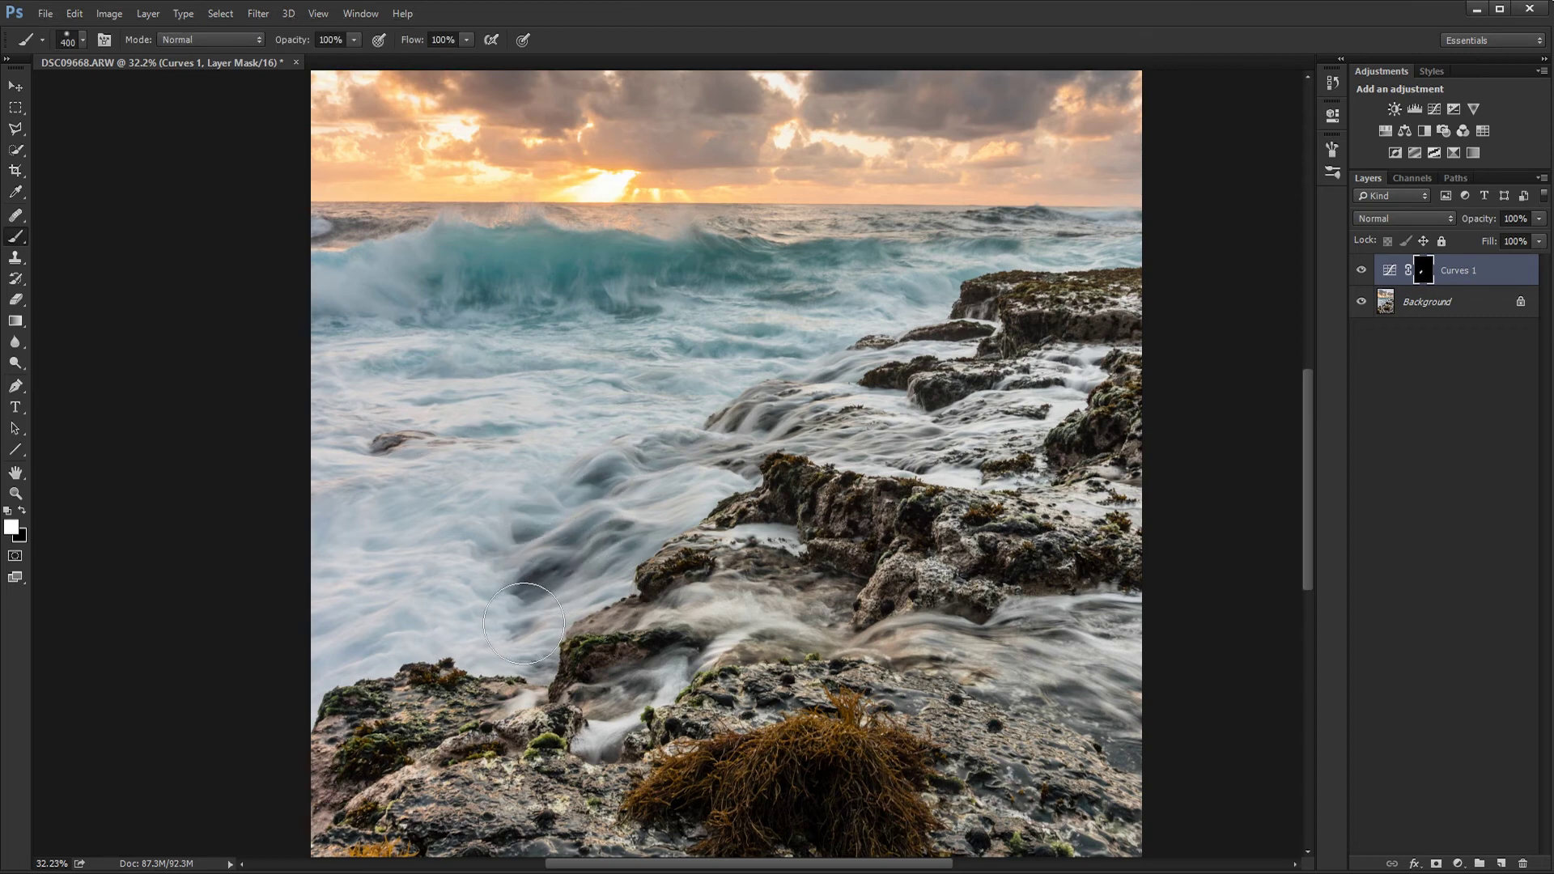
key("bracketright")
key("bracketleft")
left_click_drag(703, 462, 867, 357)
mouse_move(833, 429)
left_mouse_down()
mouse_move(954, 434)
mouse_move(1011, 408)
left_mouse_up()
Step: Extend the painted Curves 1 effect over the foreground rocks
key("bracketright")
mouse_move(590, 572)
left_mouse_down()
mouse_move(574, 714)
mouse_move(596, 721)
mouse_move(701, 658)
mouse_move(749, 591)
mouse_move(767, 617)
mouse_move(749, 563)
mouse_move(762, 617)
mouse_move(1015, 635)
left_mouse_up()
key("bracketleft")
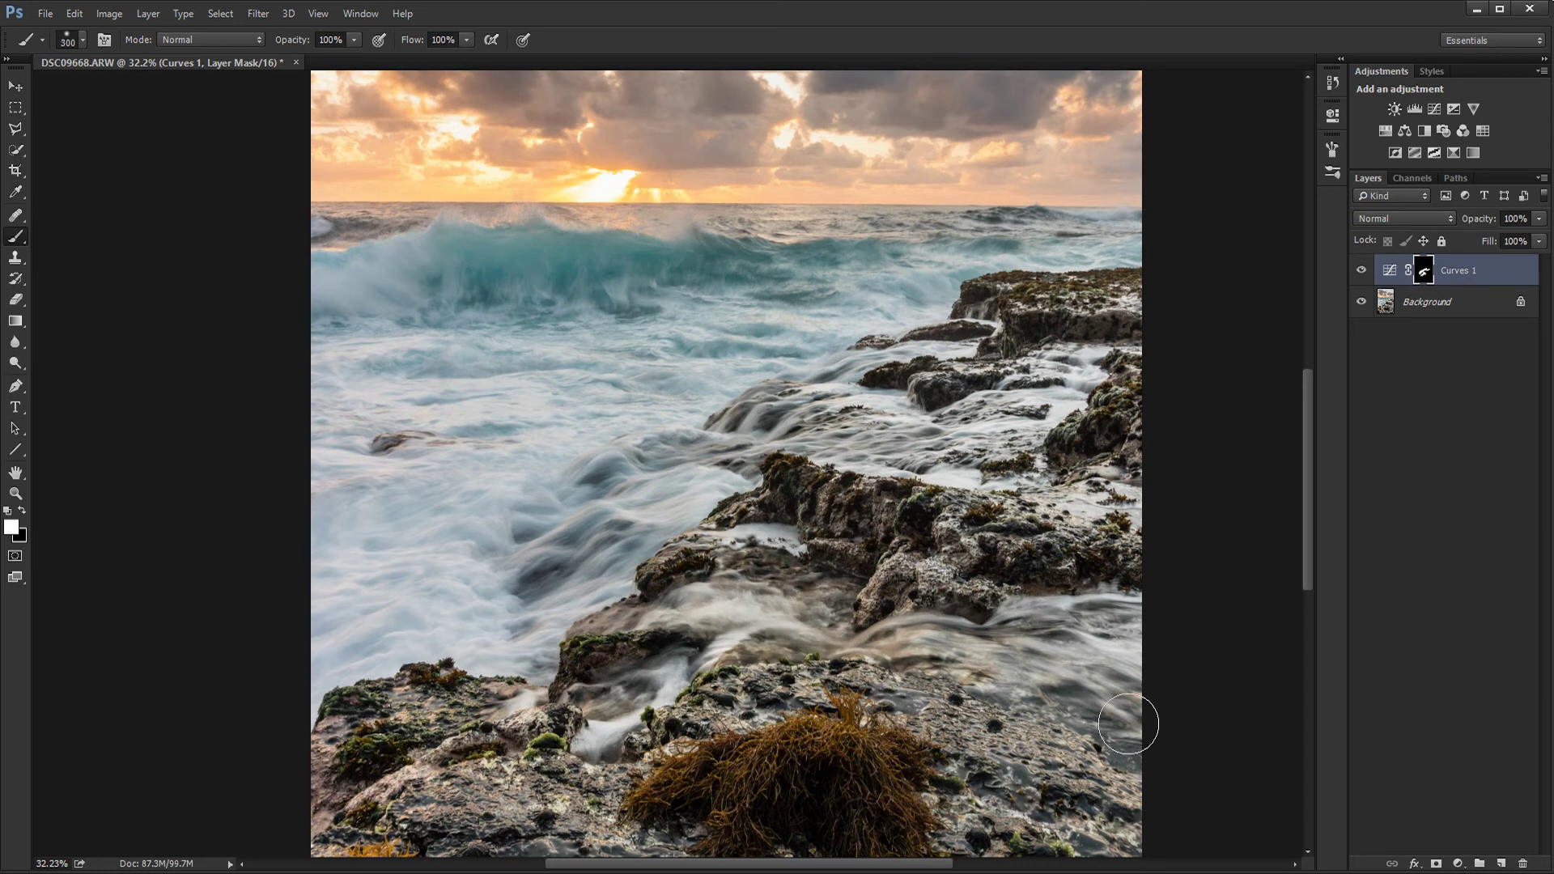
key("bracketright")
left_click_drag(709, 357, 764, 603)
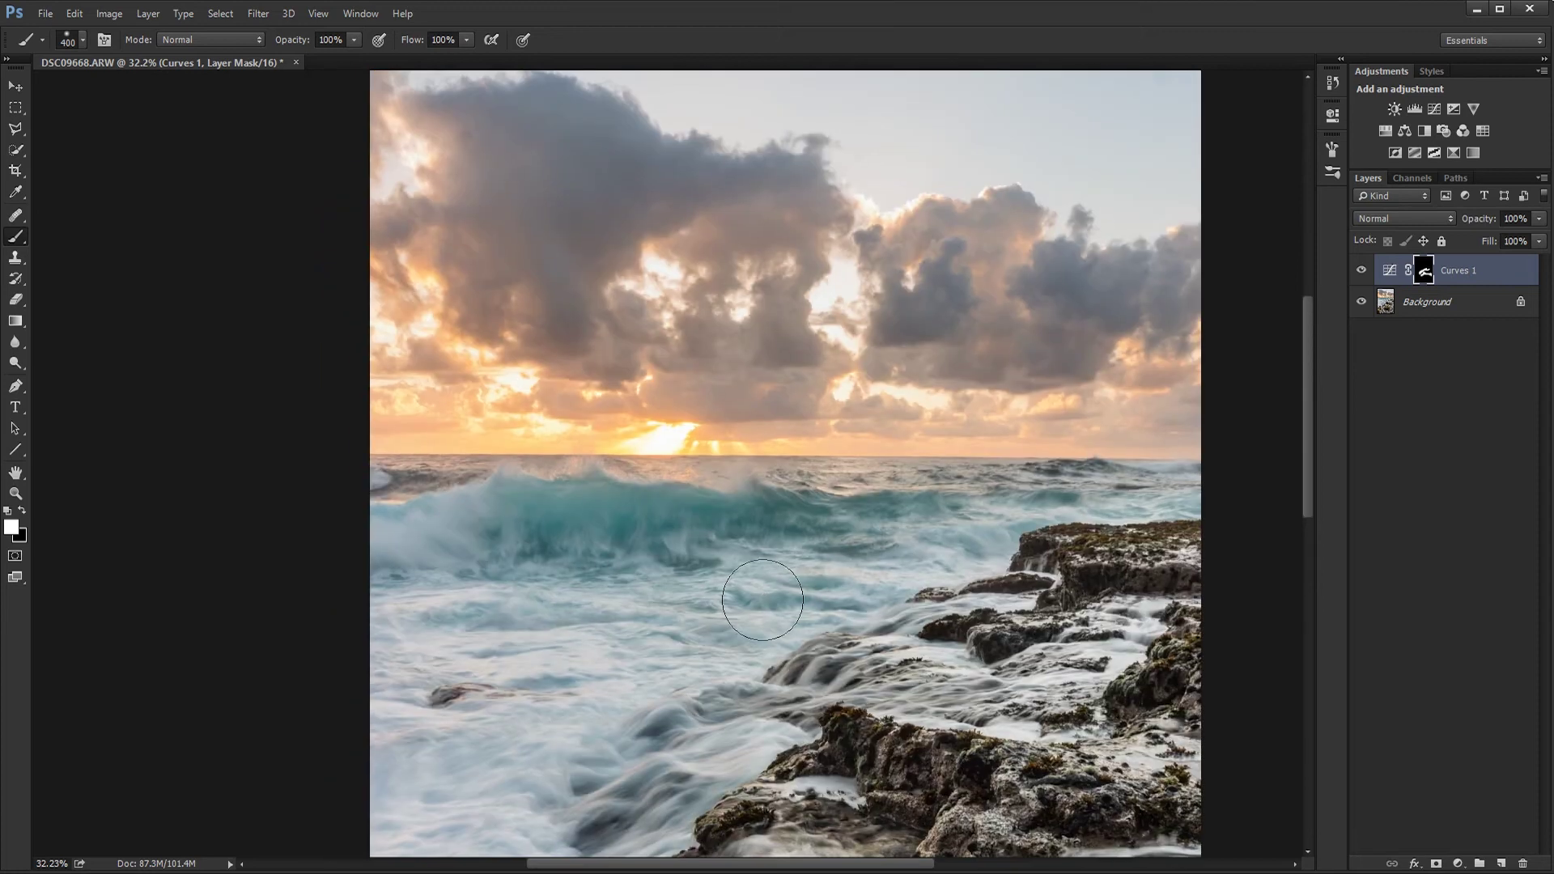
scroll(728, 567, "up", 3)
Step: Add a Curves 2 layer with points sampled from the teal wave to deepen its tones
left_click_drag(712, 547, 654, 490)
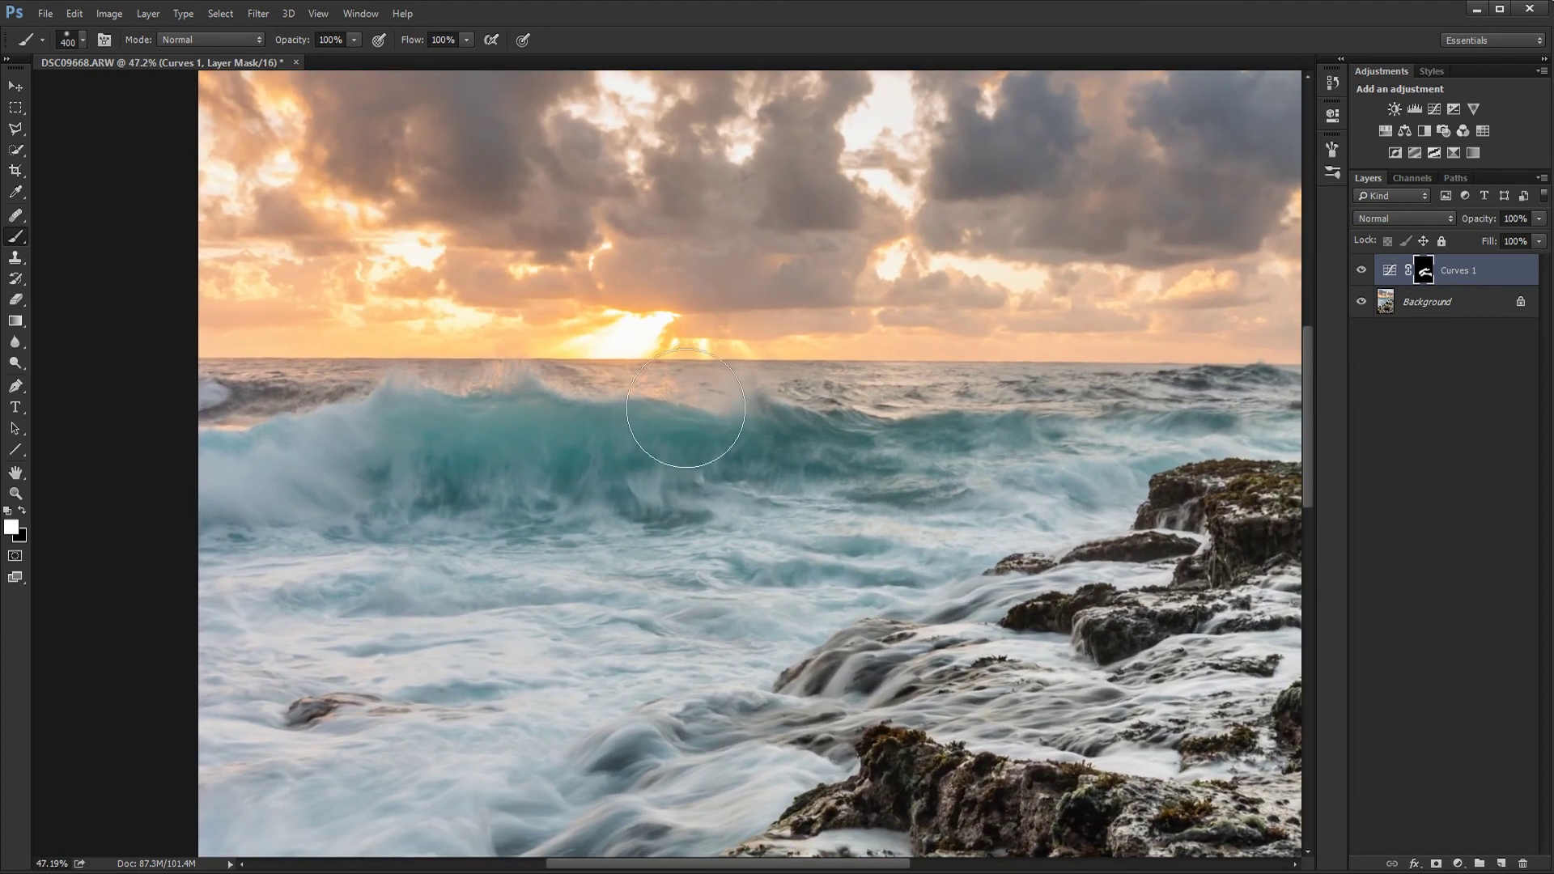
left_click(1429, 106)
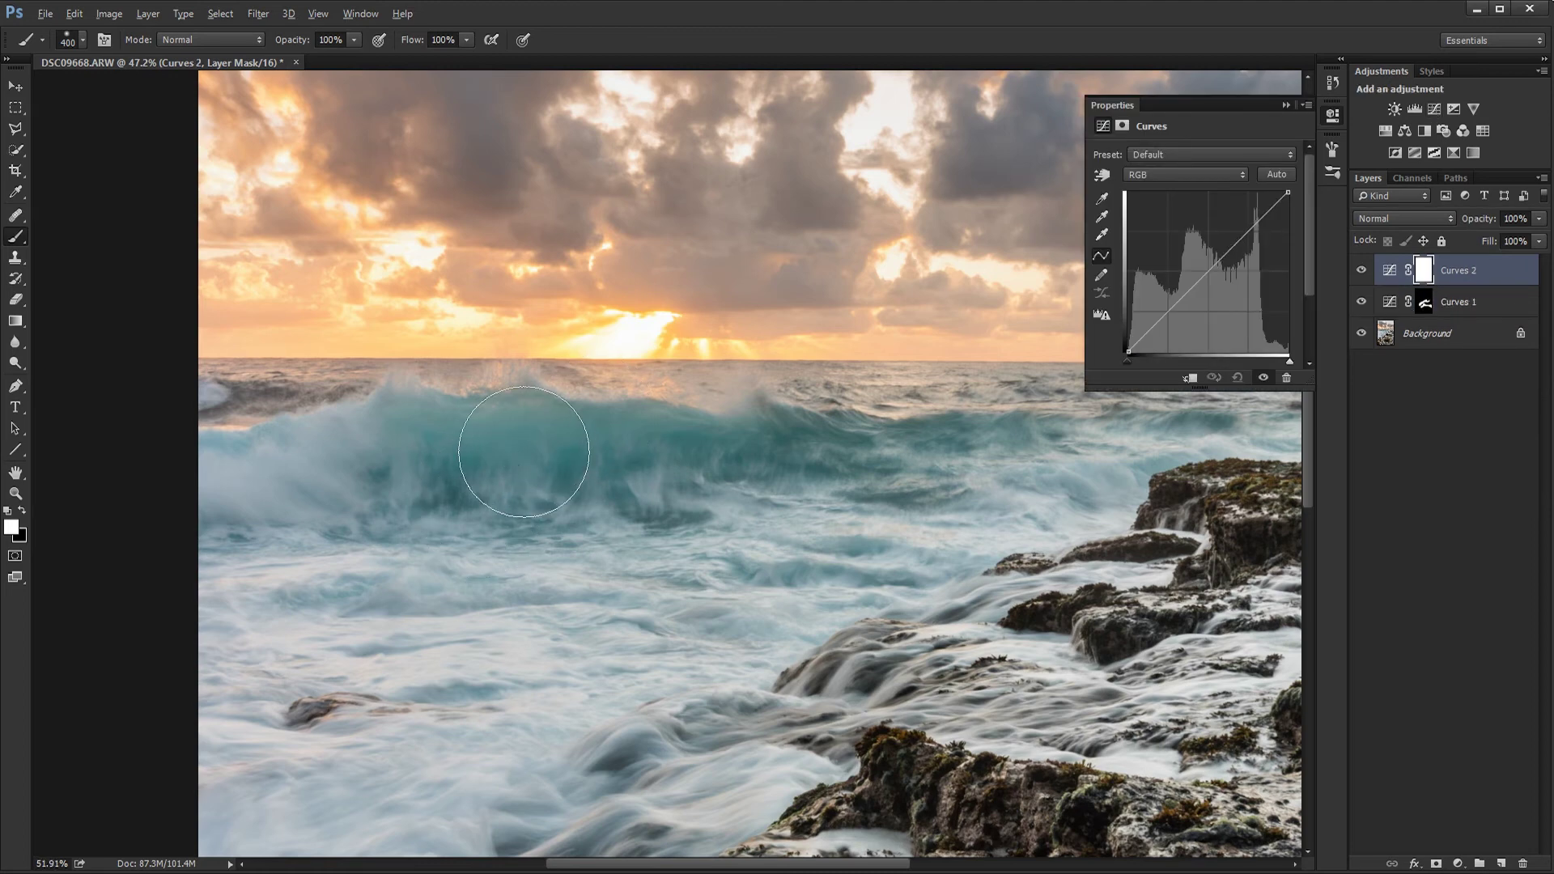
scroll(523, 452, "up", 2)
left_click(1103, 178)
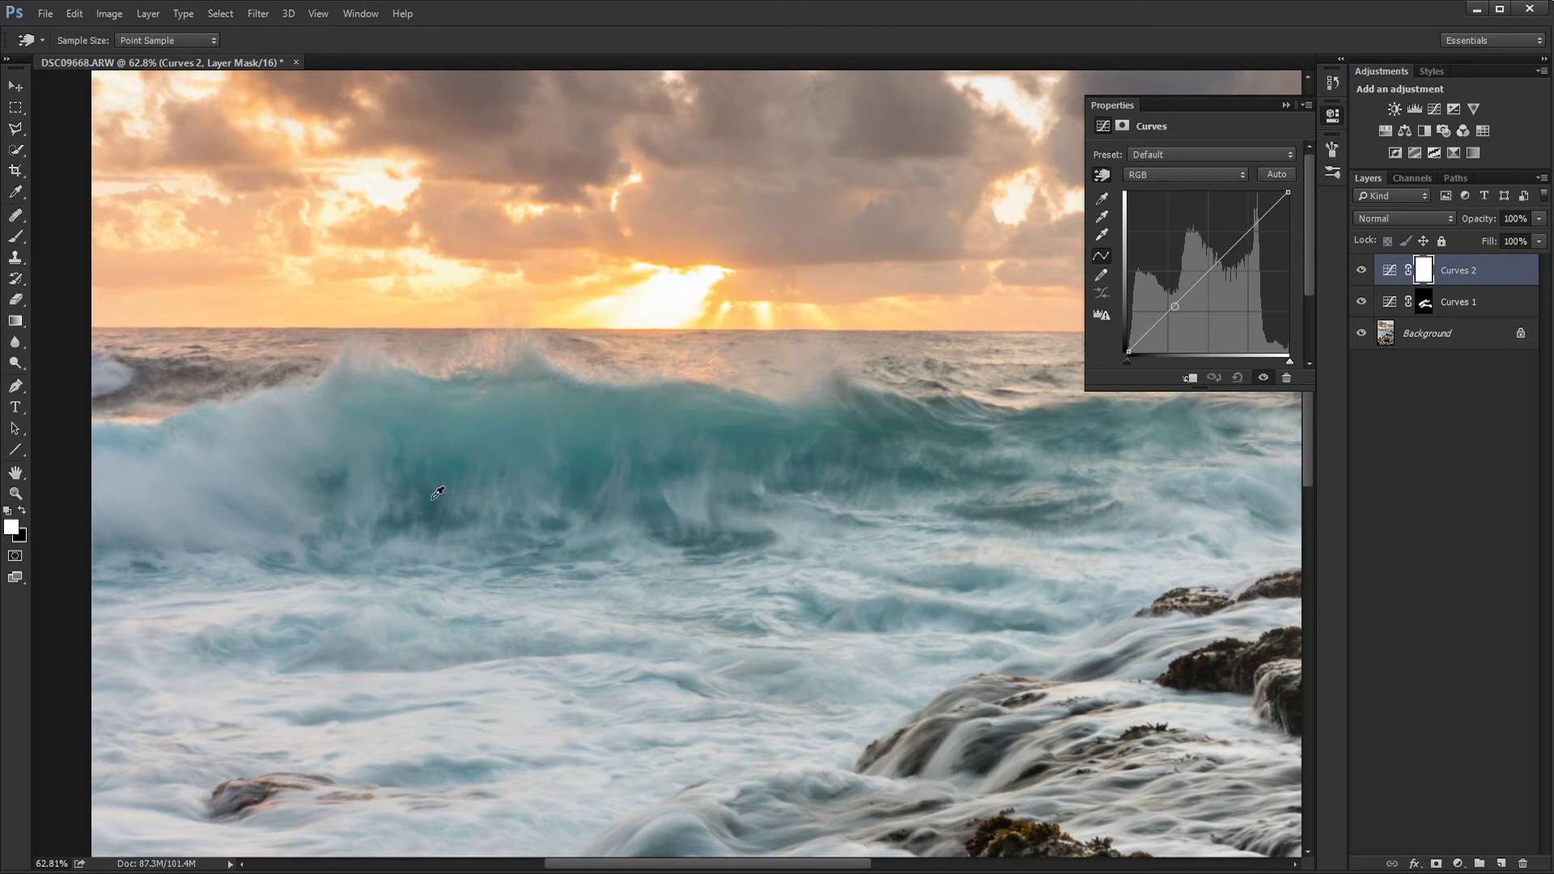
left_click(434, 497)
left_click(312, 430)
left_click(1175, 308)
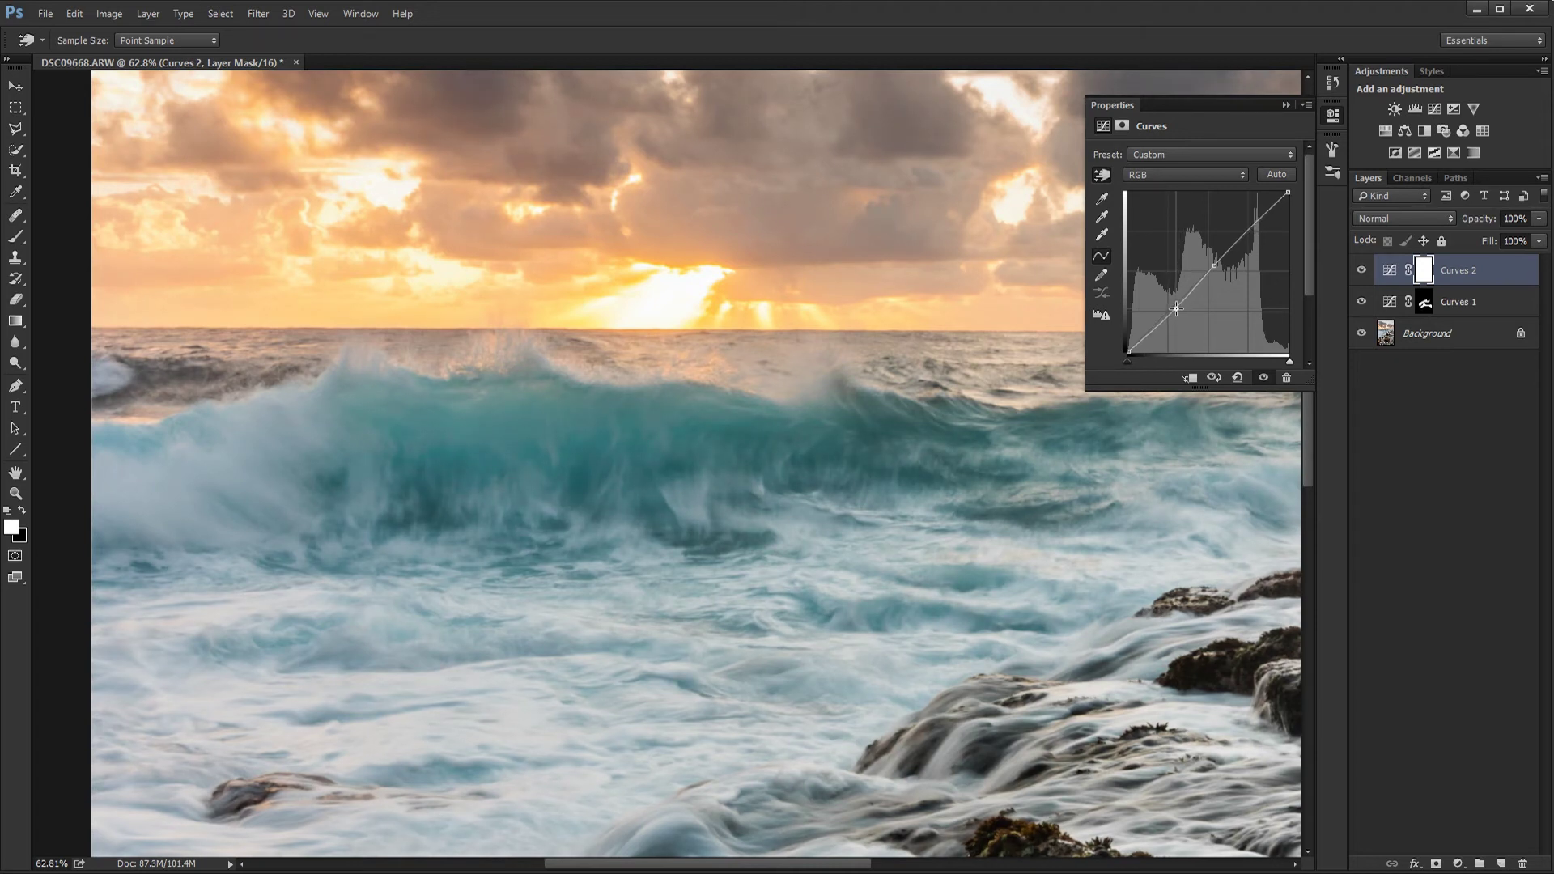
left_click(1285, 105)
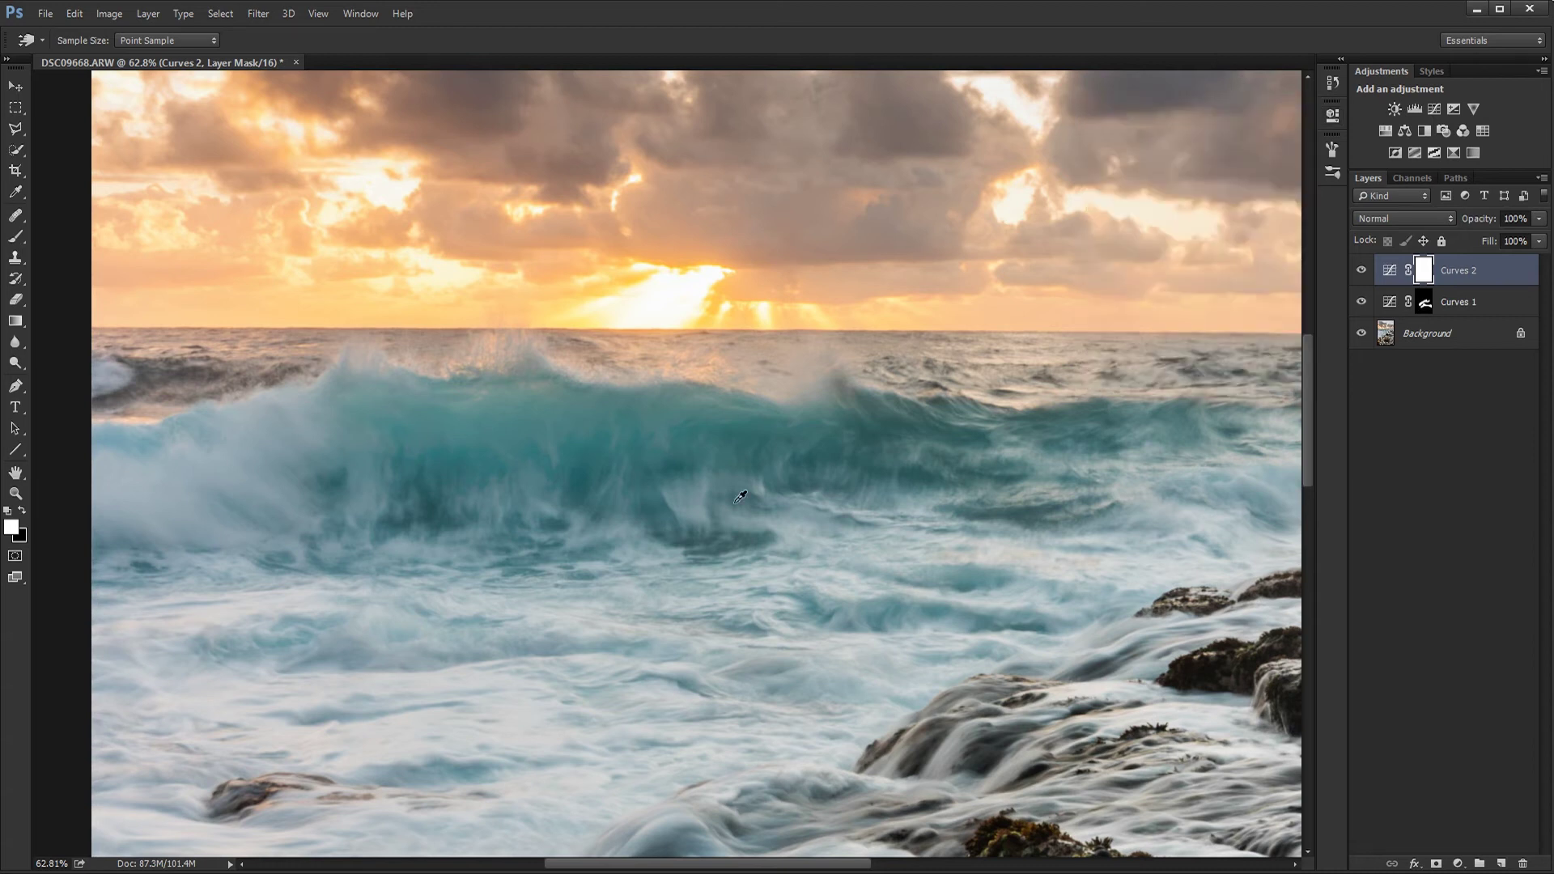
Step: Invert the Curves 2 mask and paint the effect back across the breaking wave
key("ctrl+i")
key("b")
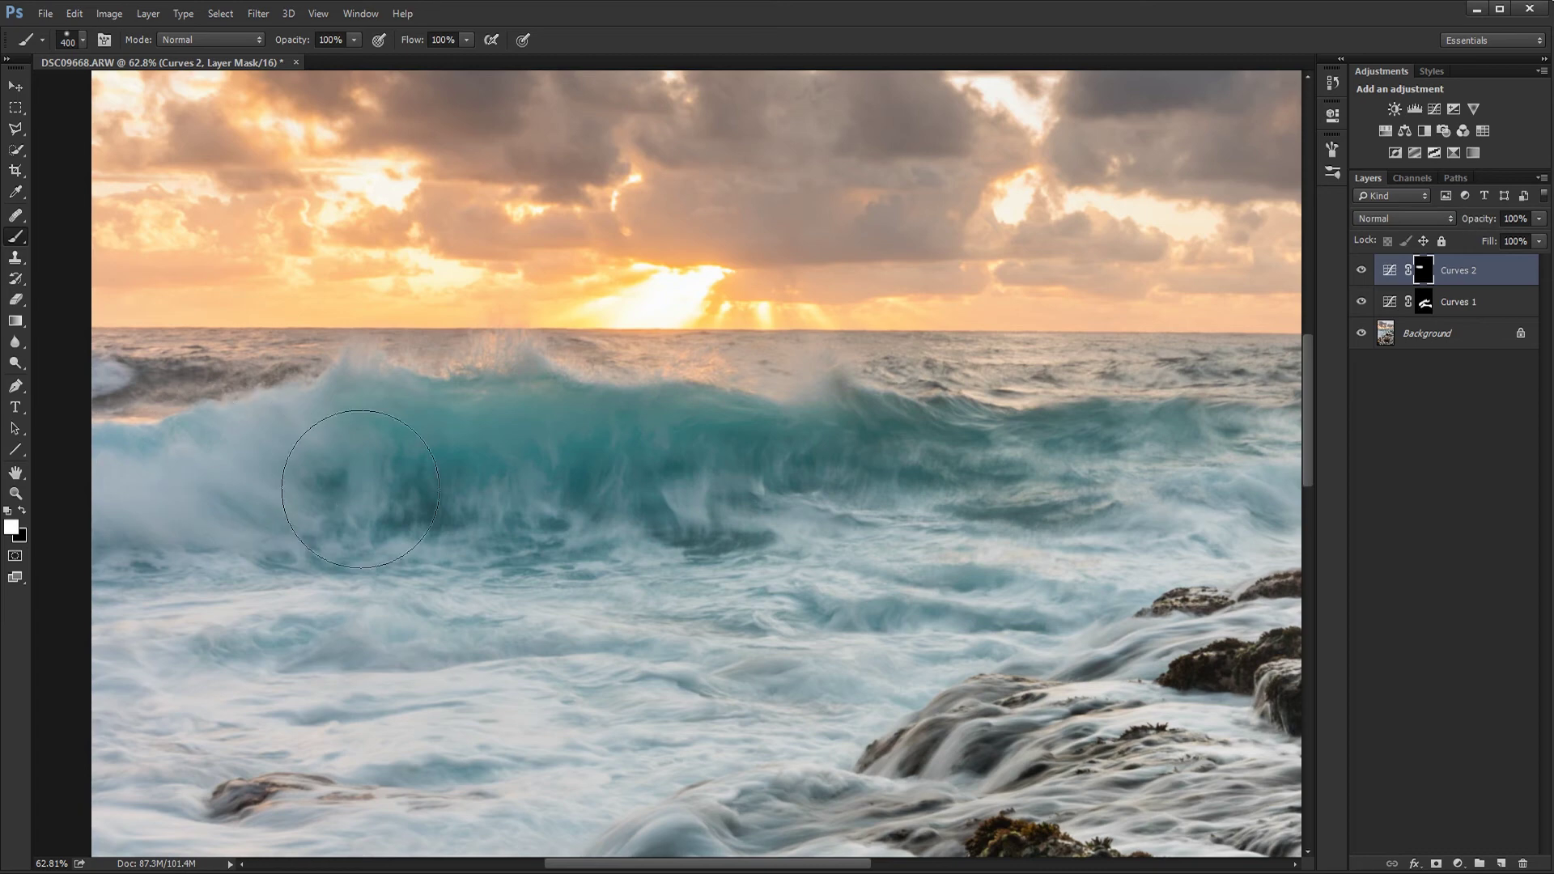
left_click_drag(474, 498, 288, 531)
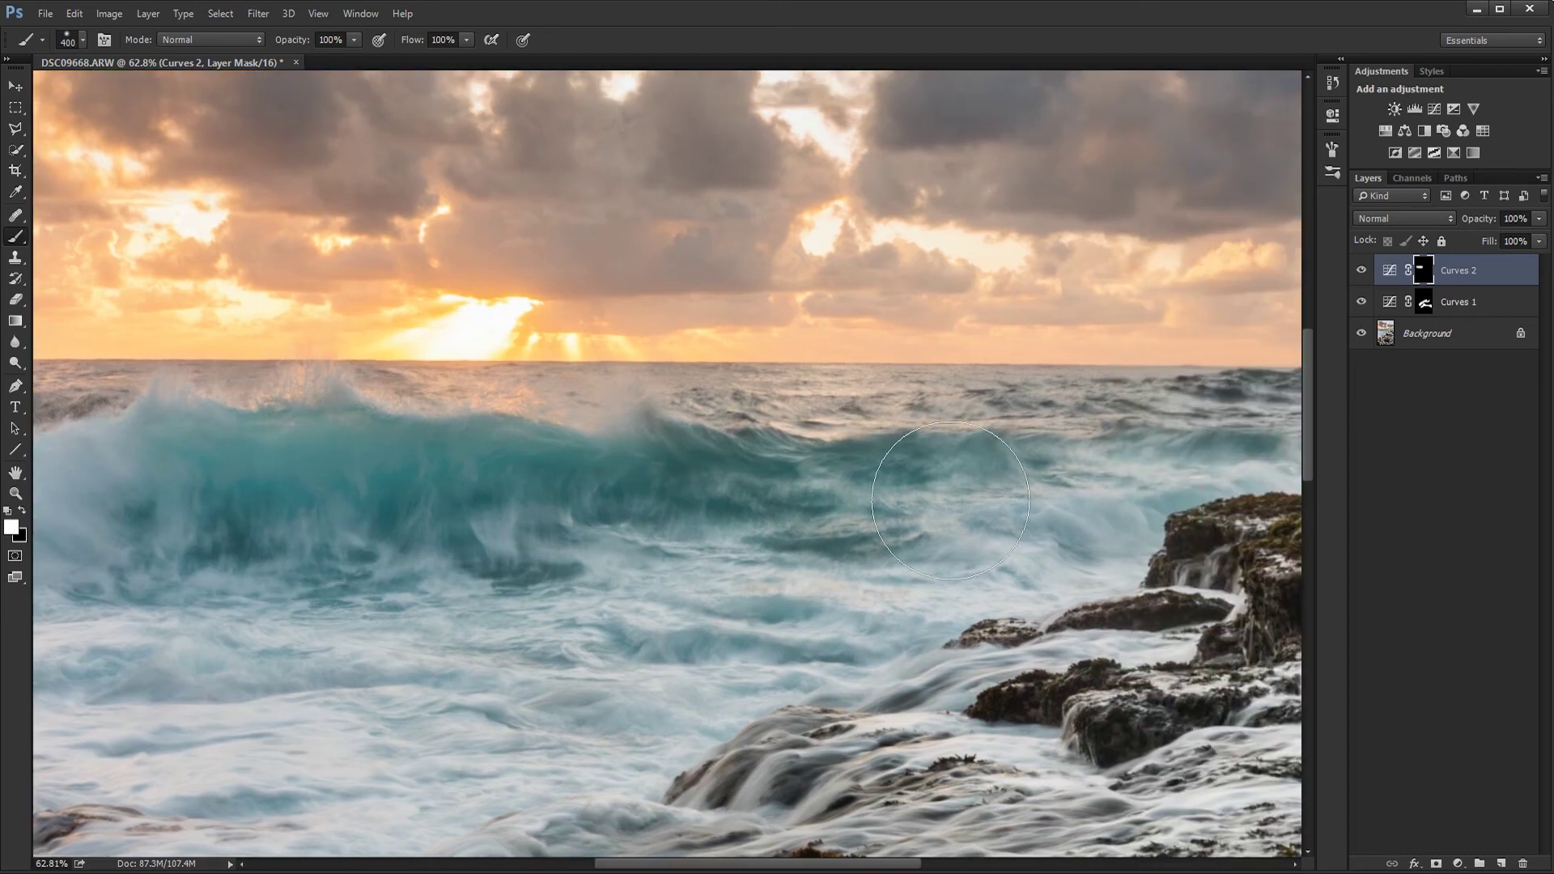
left_click_drag(712, 462, 588, 564)
left_click_drag(794, 337, 555, 317)
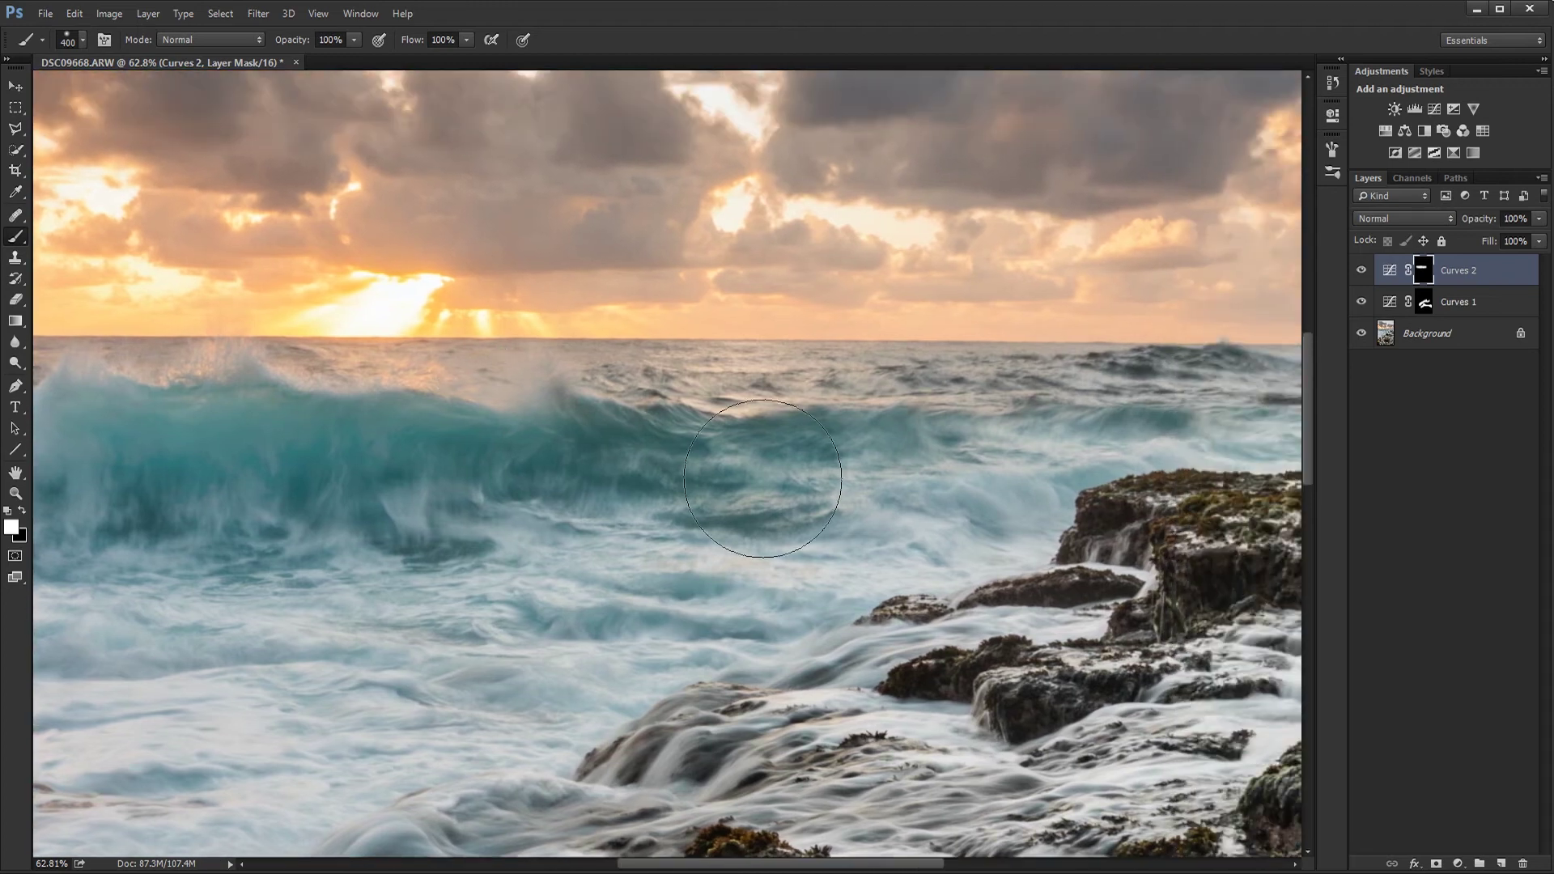
key("ctrl+0")
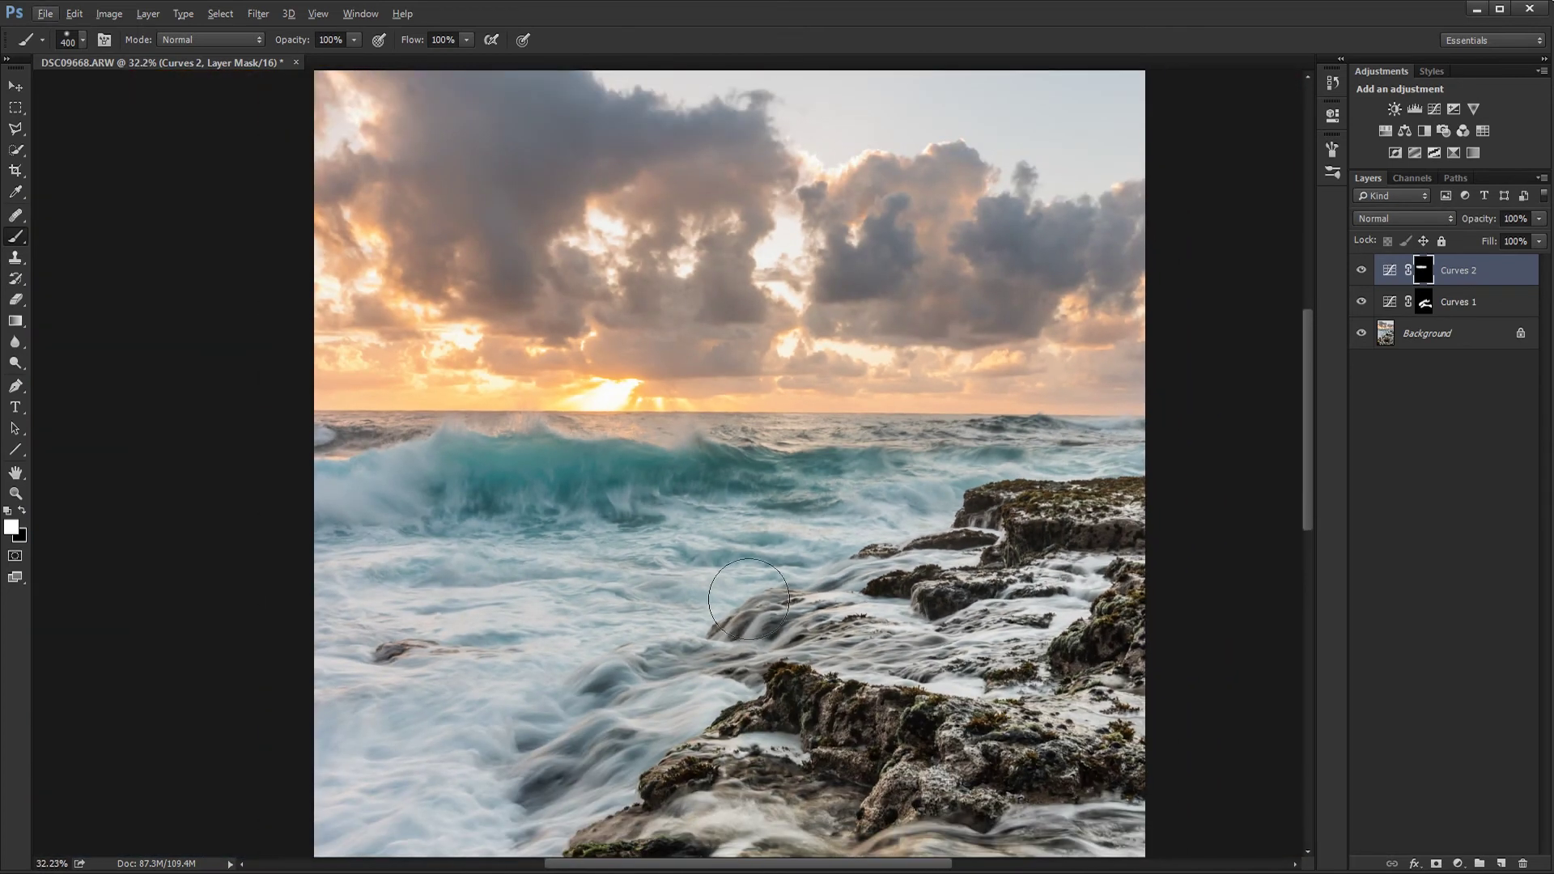
mouse_move(737, 608)
left_mouse_down()
mouse_move(690, 245)
mouse_move(781, 858)
left_mouse_up()
scroll(719, 491, "up", 2)
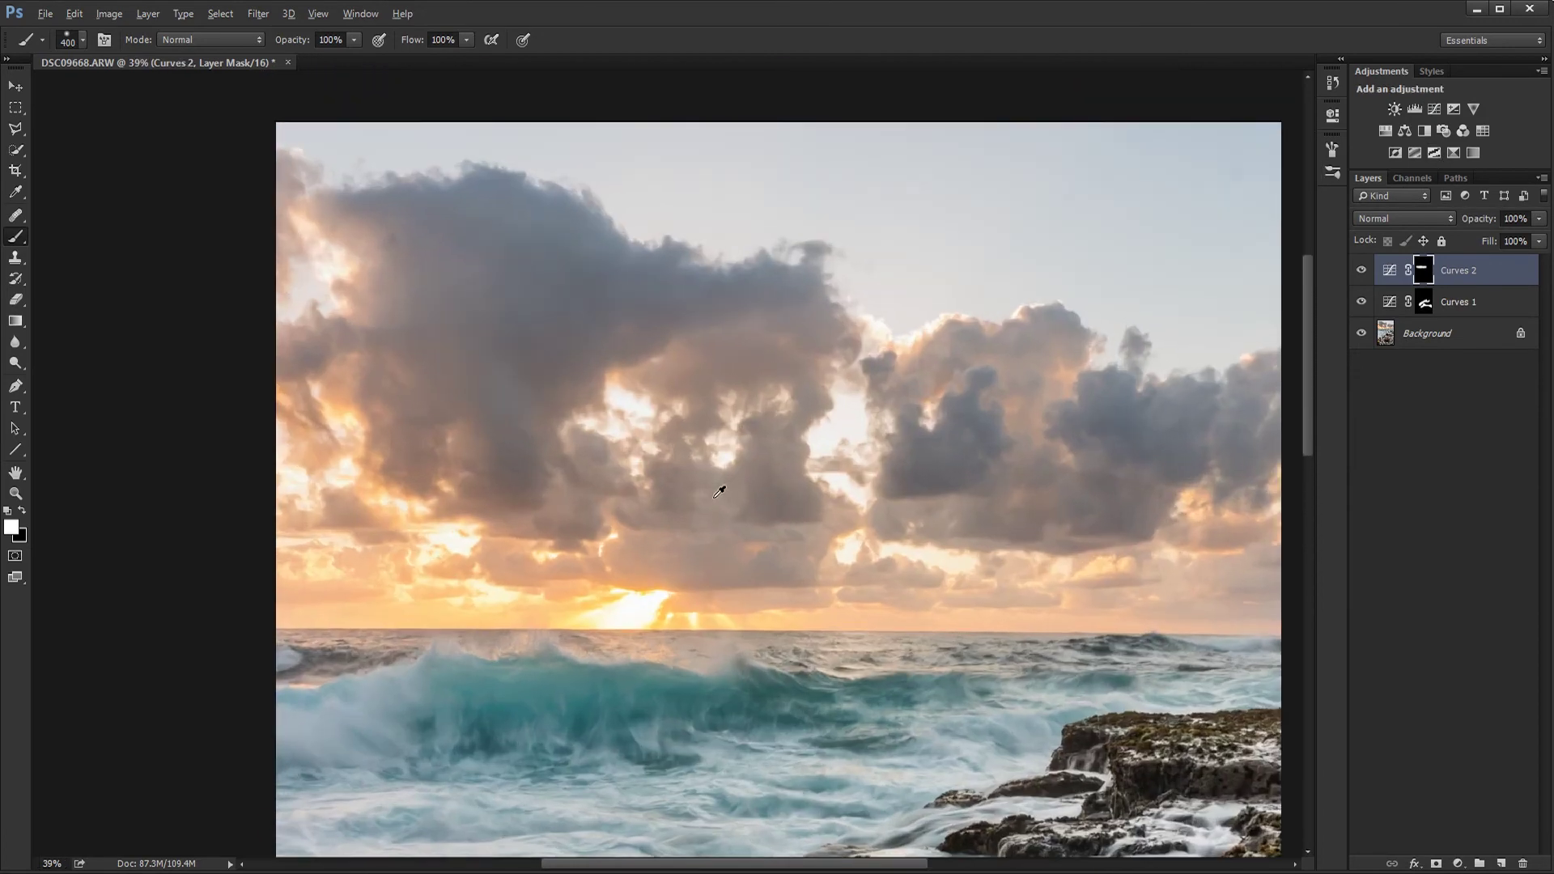
Step: Add a Curves 3 layer with a curve point sampled from the cloud tones
left_click(1431, 109)
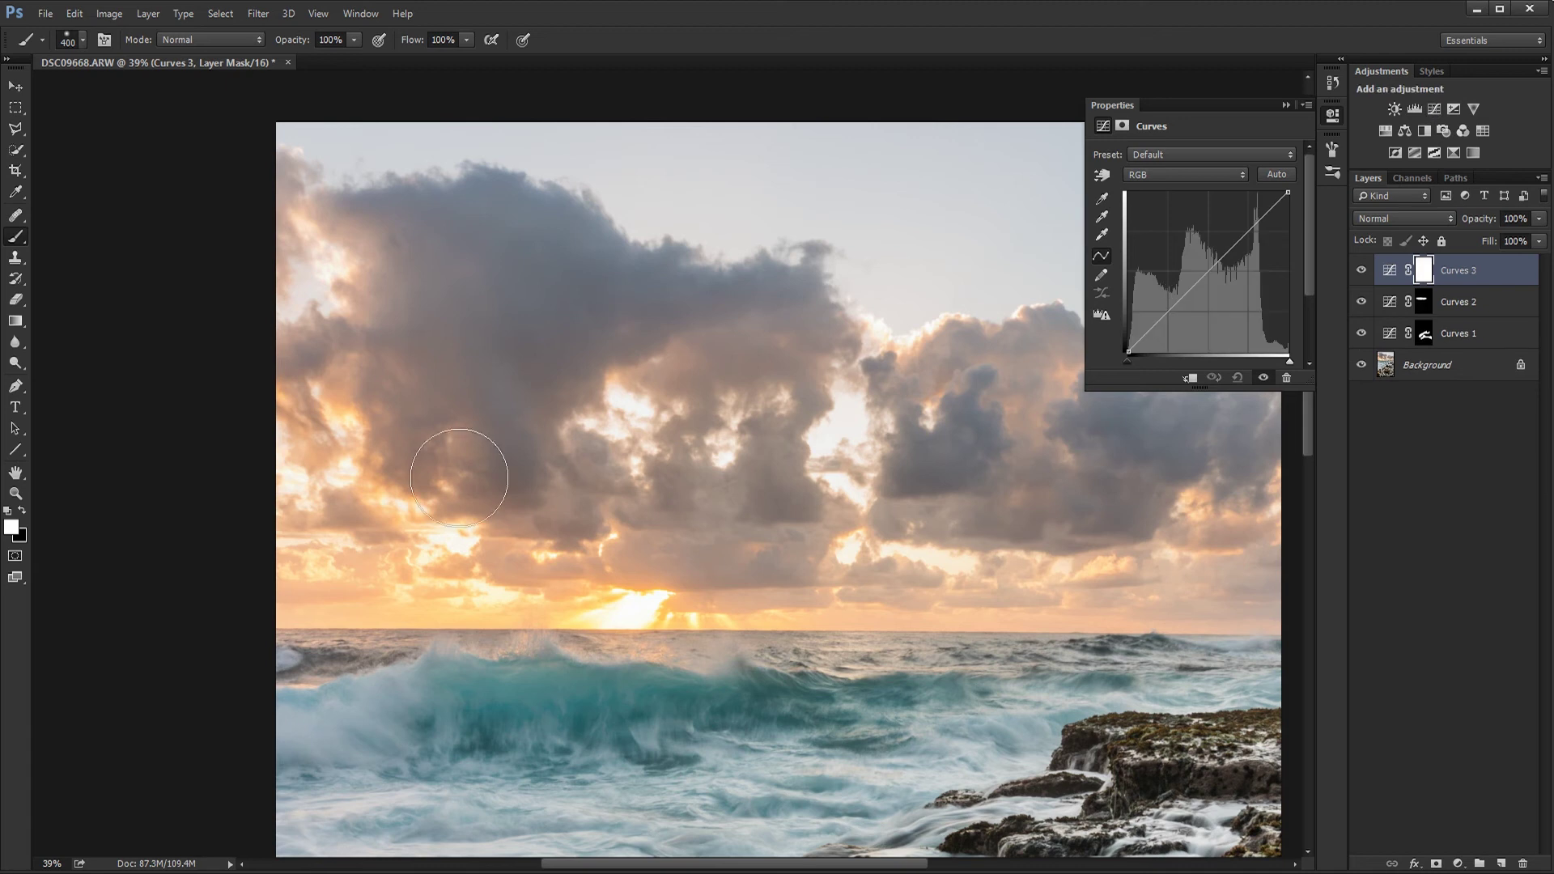
left_click(1102, 175)
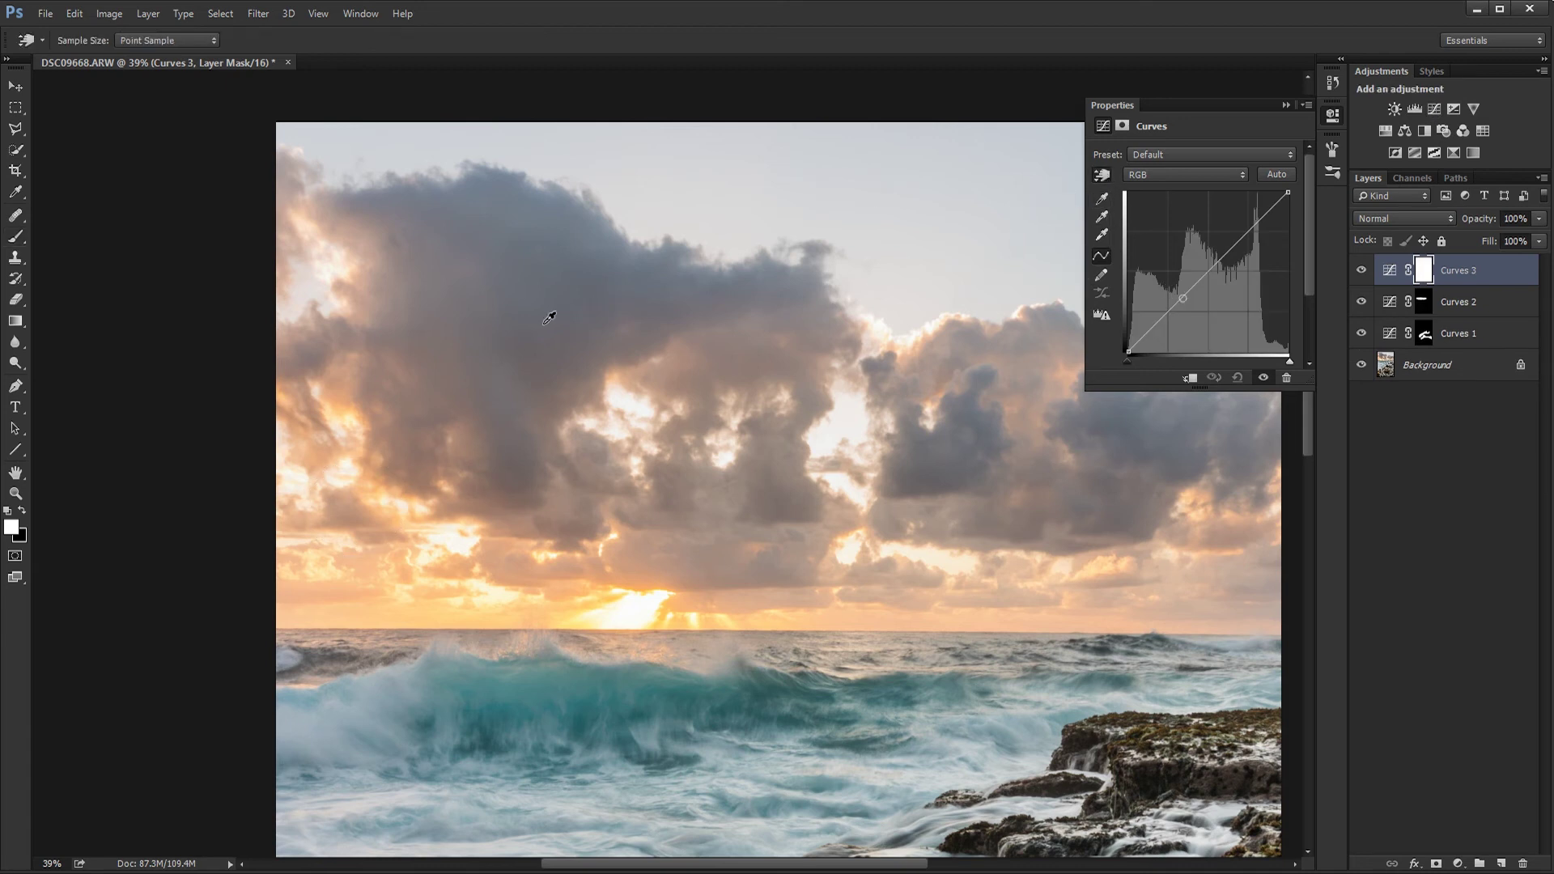
left_click(513, 312)
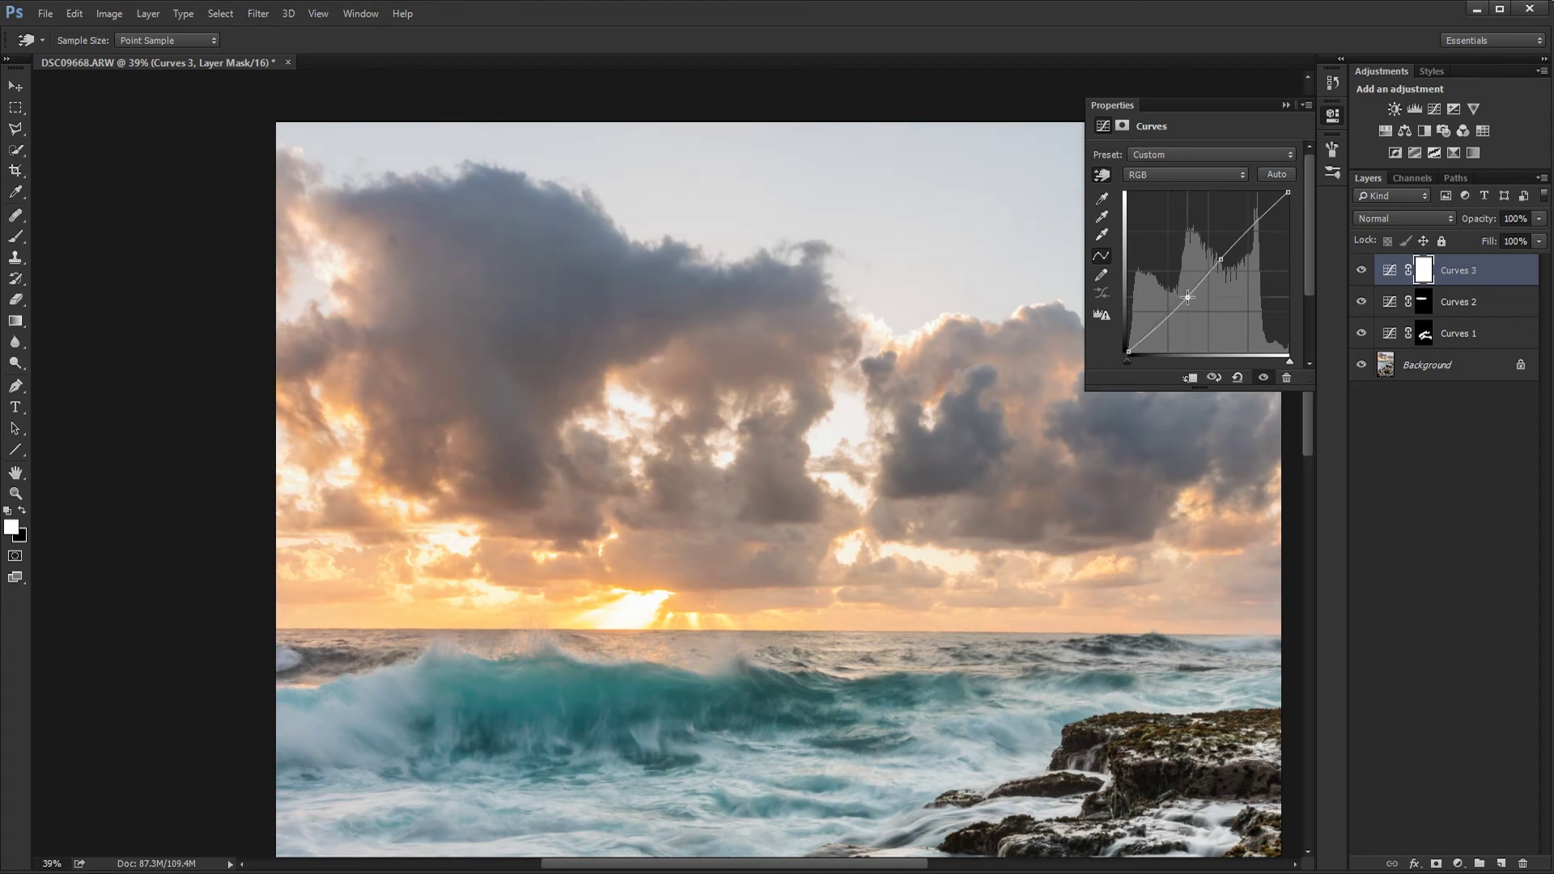
left_click(1284, 105)
Step: Invert the Curves 3 mask and paint white into the left and right clouds
key("ctrl+i")
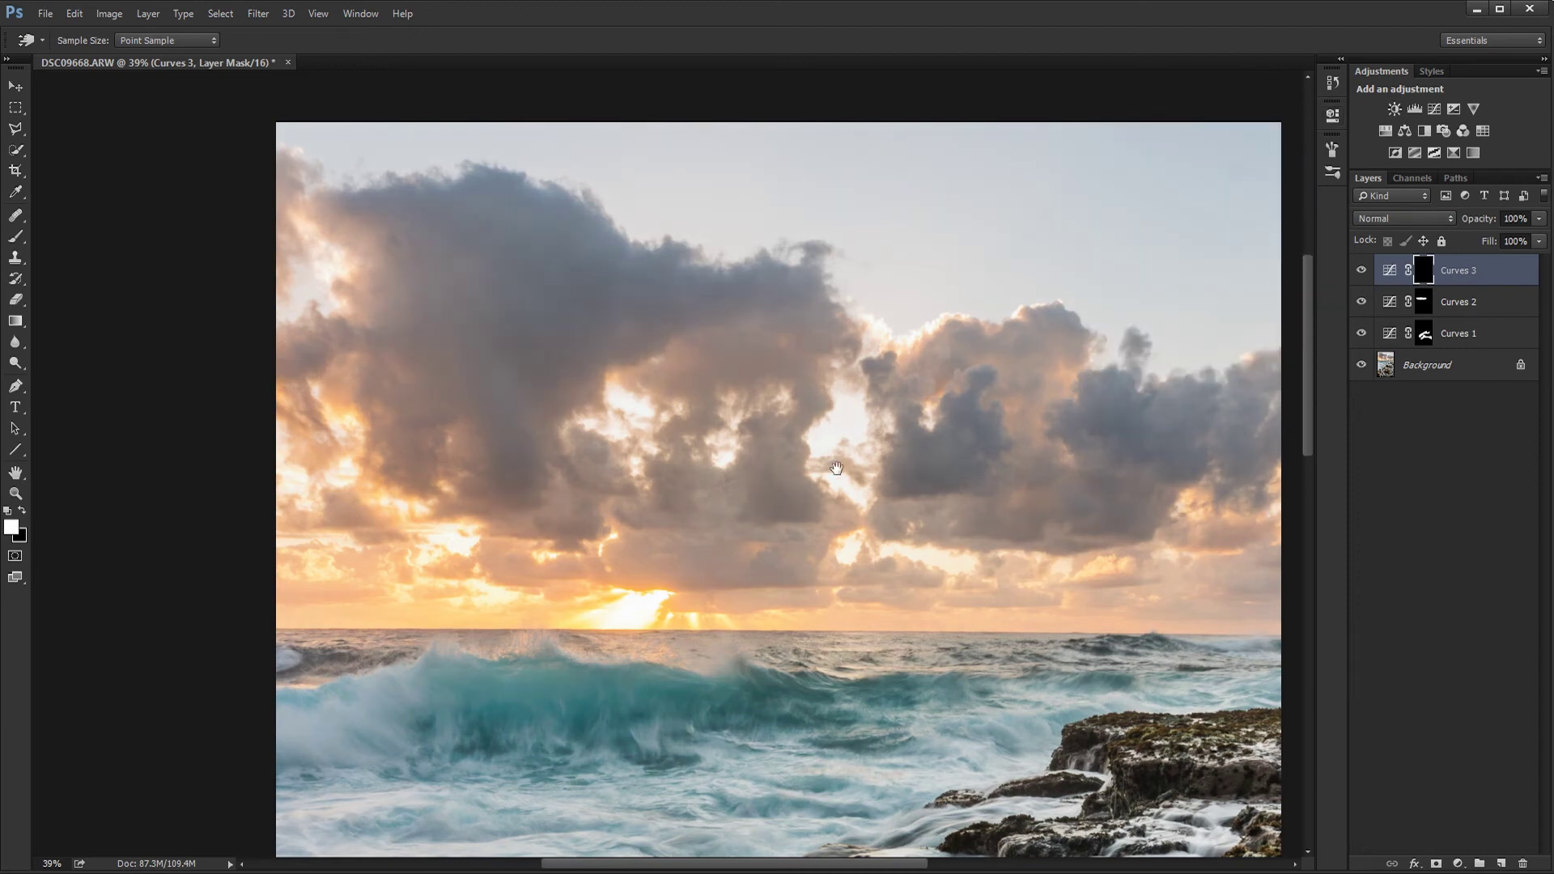
mouse_move(836, 467)
left_mouse_down()
mouse_move(648, 415)
mouse_move(745, 474)
left_mouse_up()
key("b")
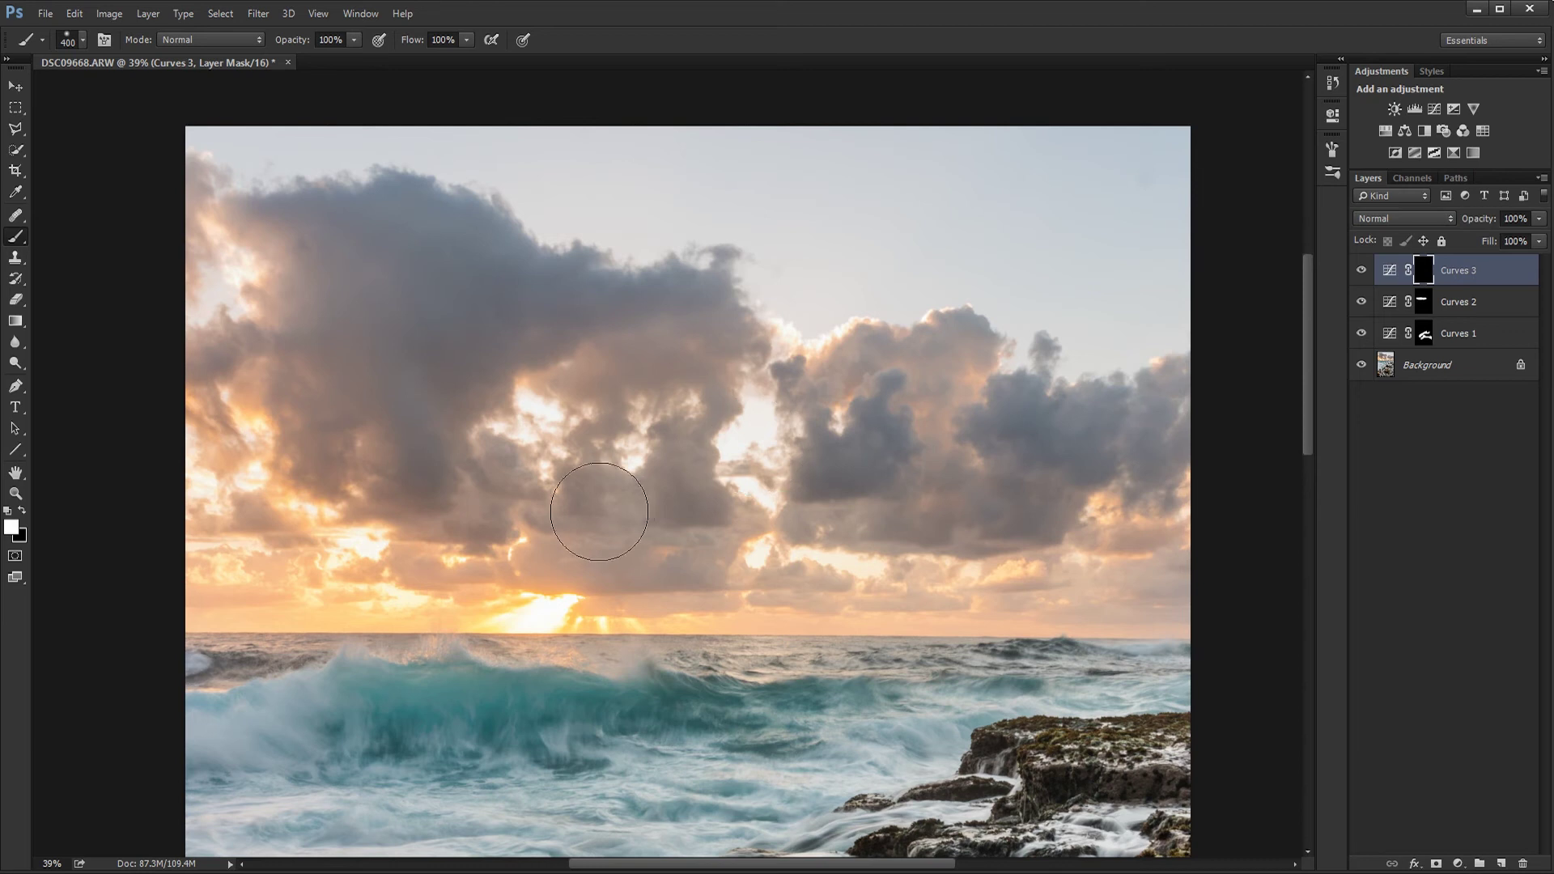
key("bracketright")
key("bracketright")
mouse_move(496, 496)
left_mouse_down()
mouse_move(380, 385)
mouse_move(425, 453)
mouse_move(341, 344)
mouse_move(320, 275)
mouse_move(507, 331)
mouse_move(732, 361)
mouse_move(366, 356)
left_mouse_up()
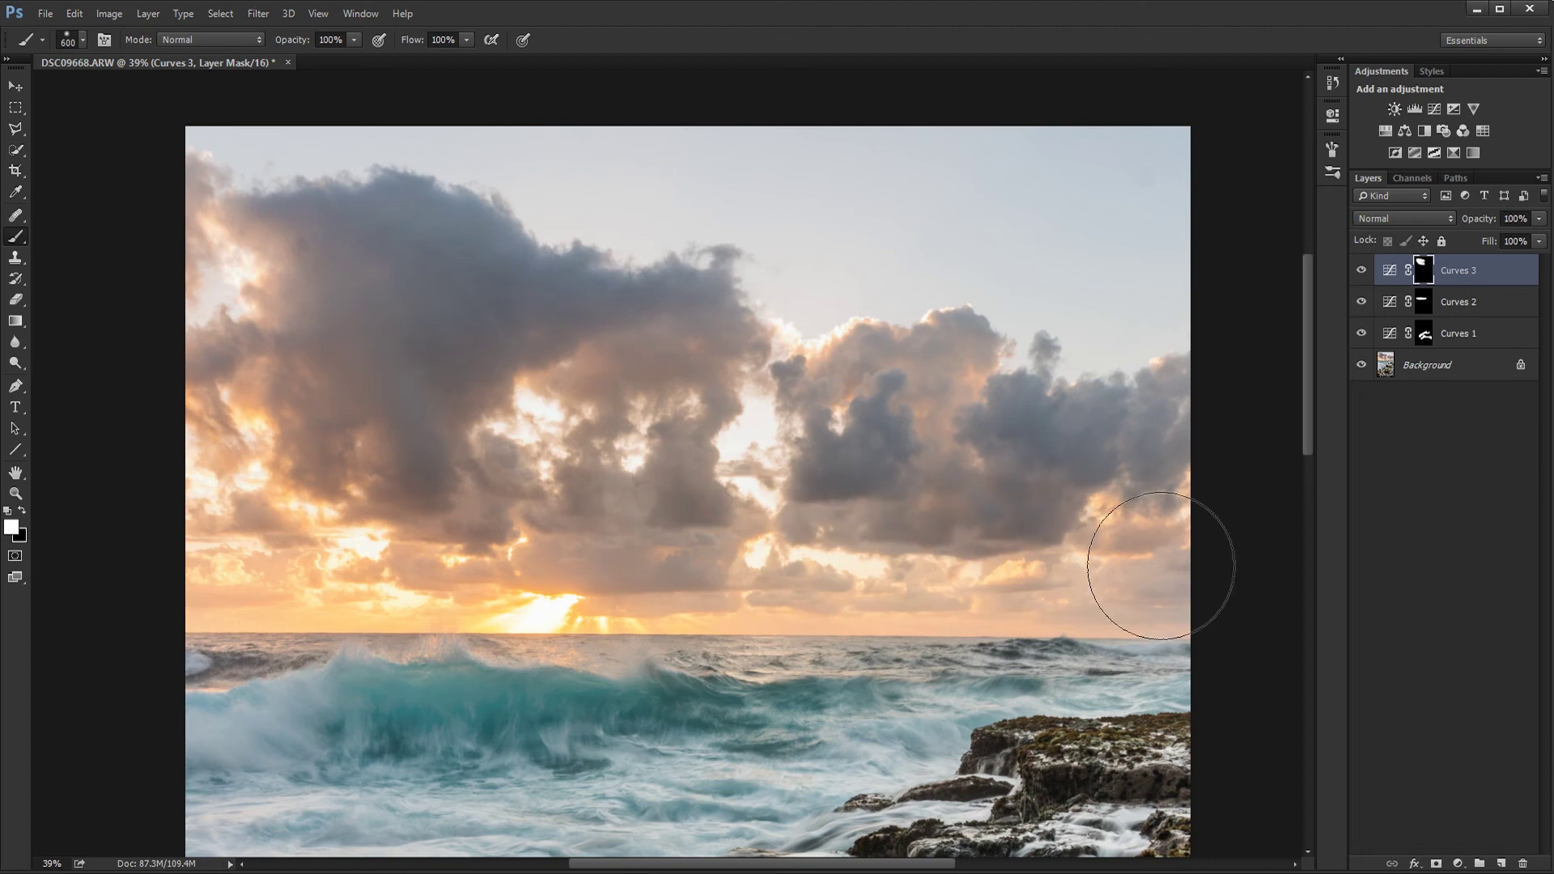
mouse_move(890, 453)
left_mouse_down()
mouse_move(1038, 451)
mouse_move(1006, 461)
mouse_move(862, 423)
left_mouse_up()
left_click_drag(742, 590, 696, 203)
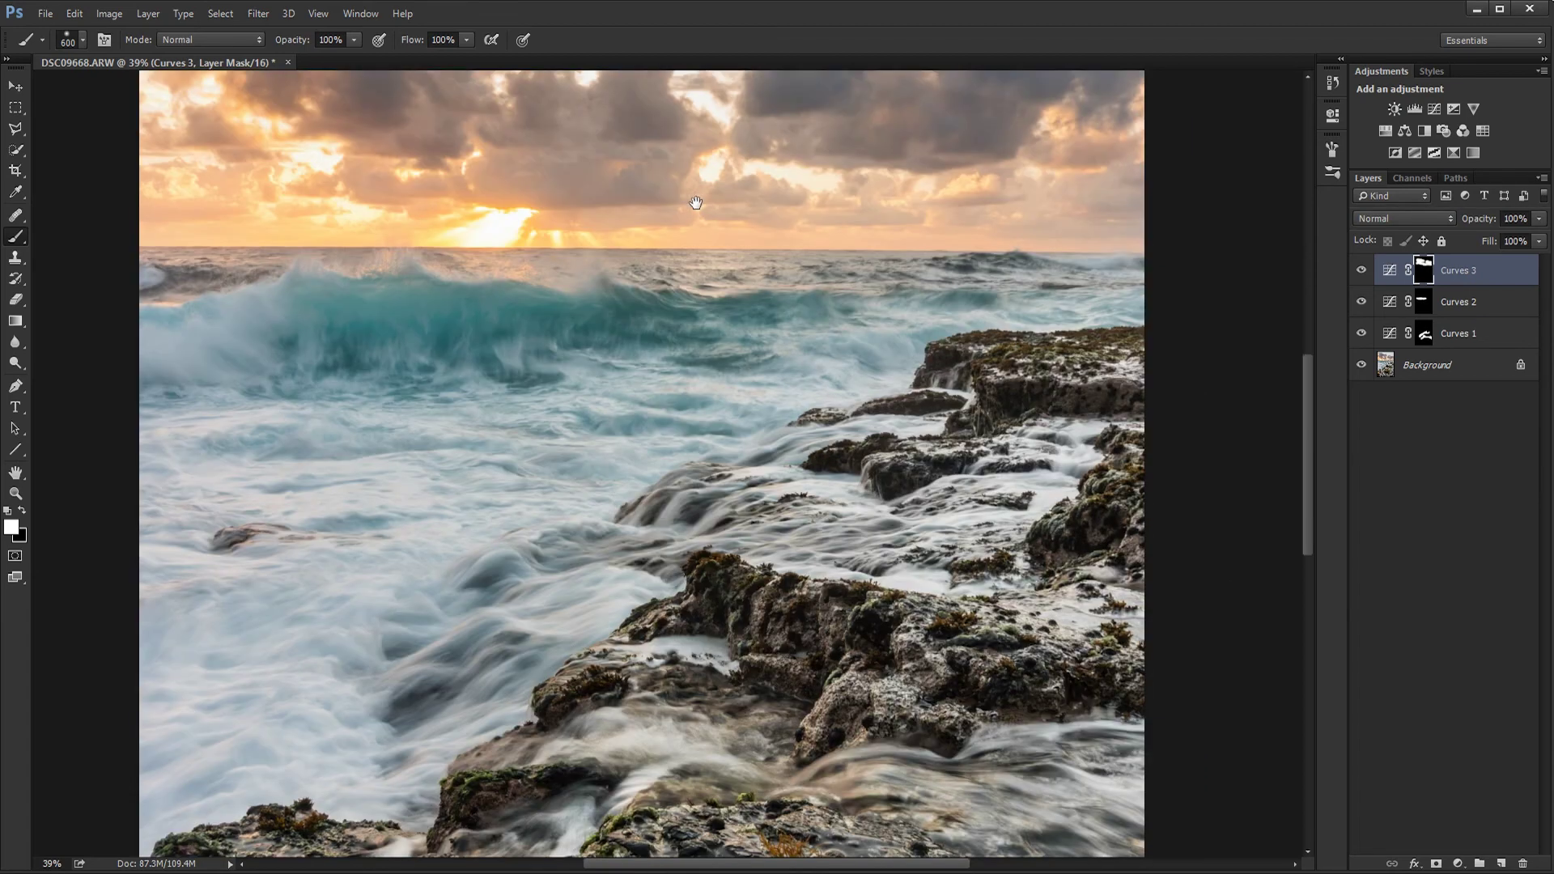
Step: Zoom out, then zoom in to full size and pan to inspect the rocks
key("ctrl+0")
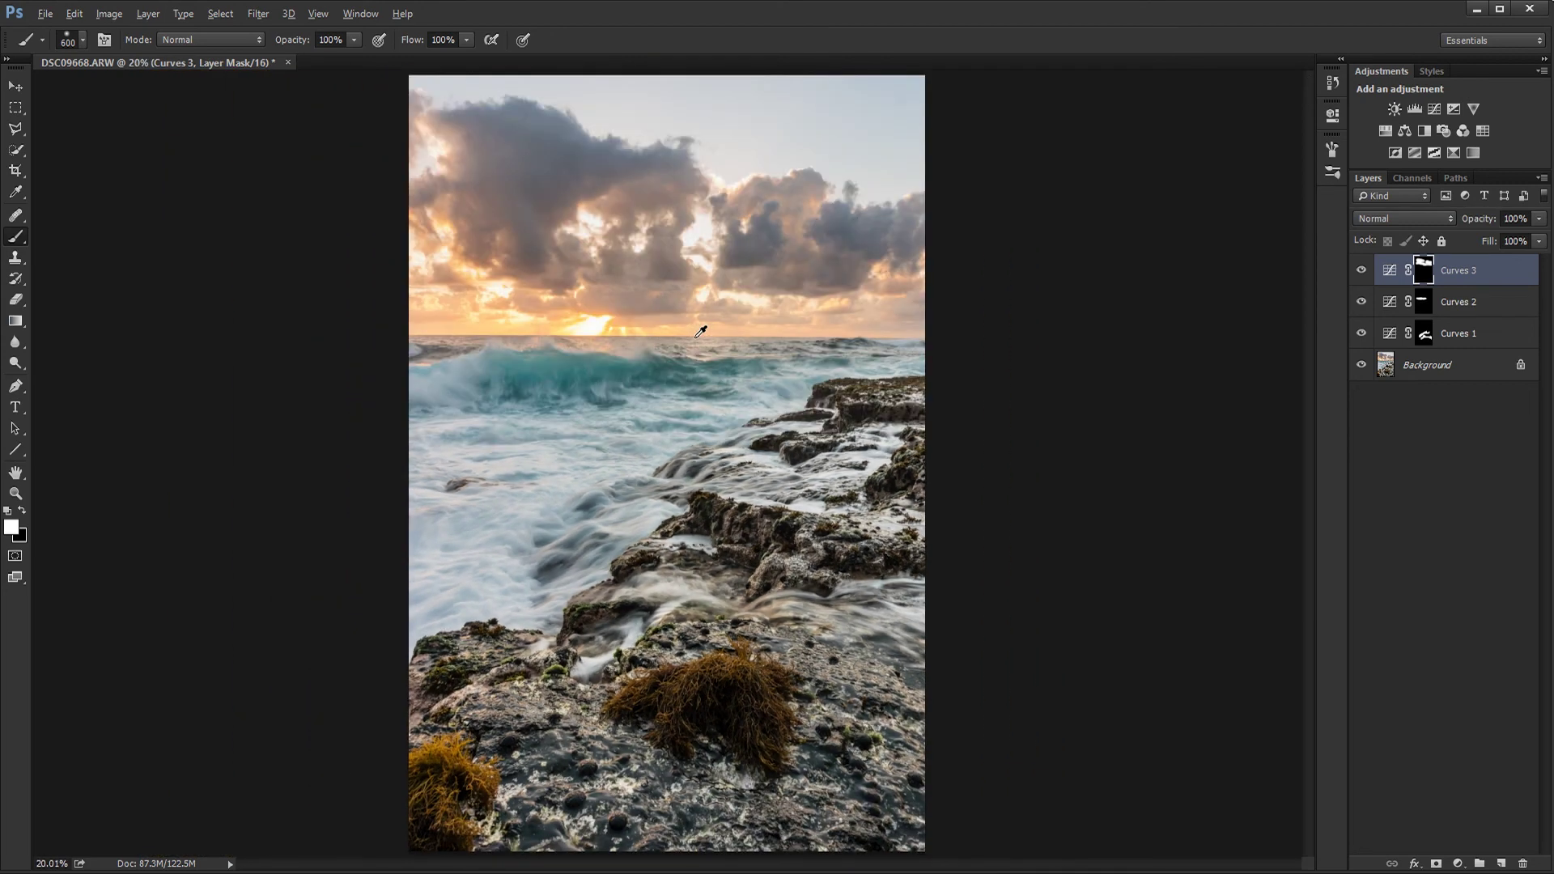
key("alt")
key("space")
scroll(754, 478, "up", 5)
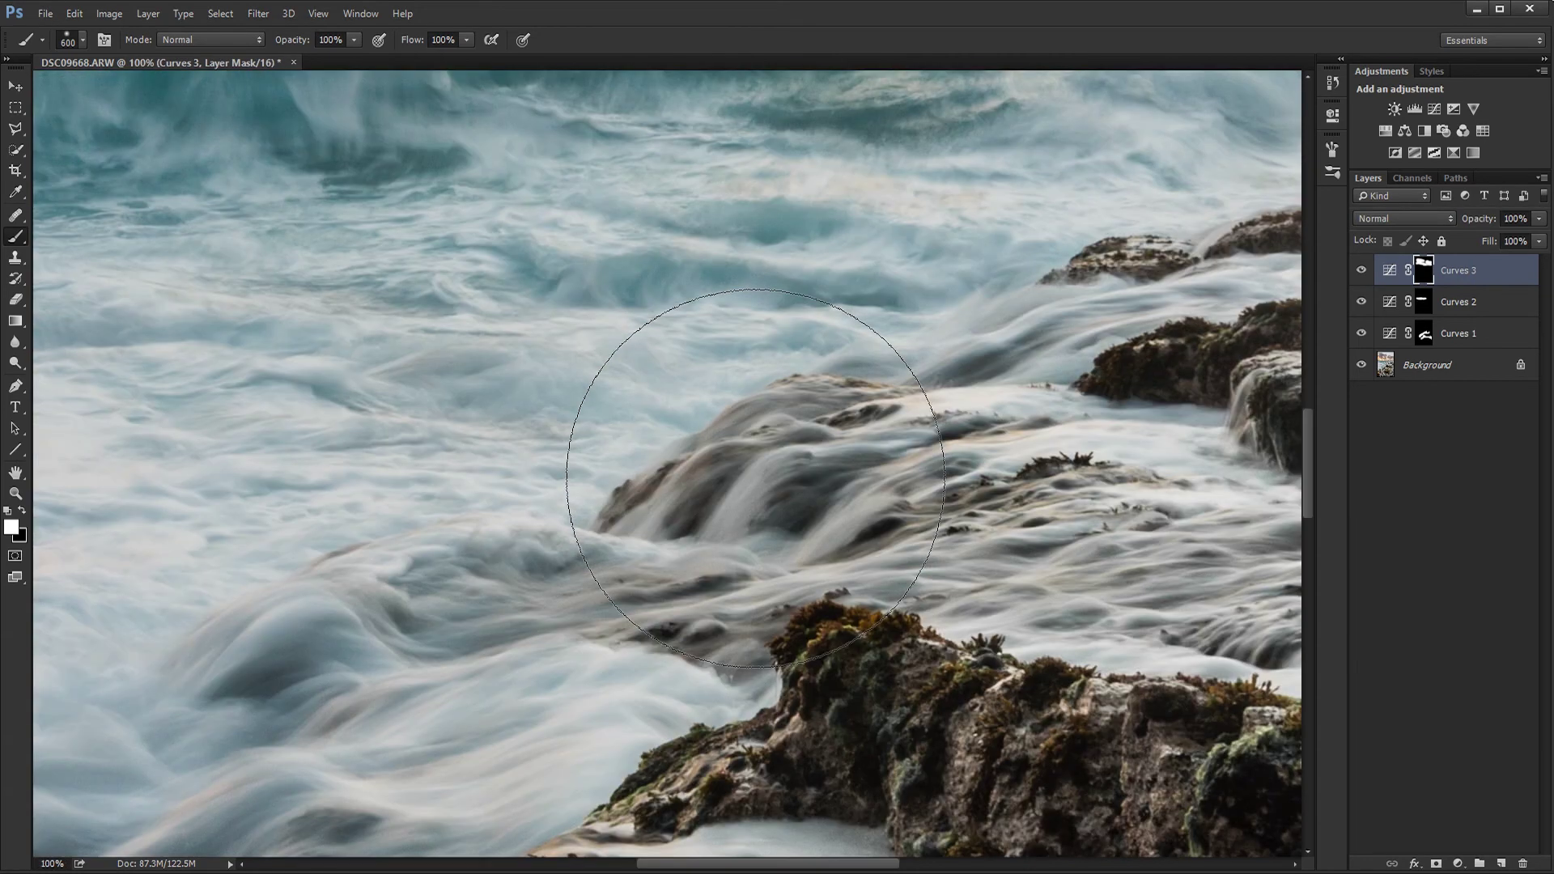
left_click_drag(728, 462, 653, 364)
left_click_drag(859, 507, 667, 392)
scroll(807, 550, "up", 4)
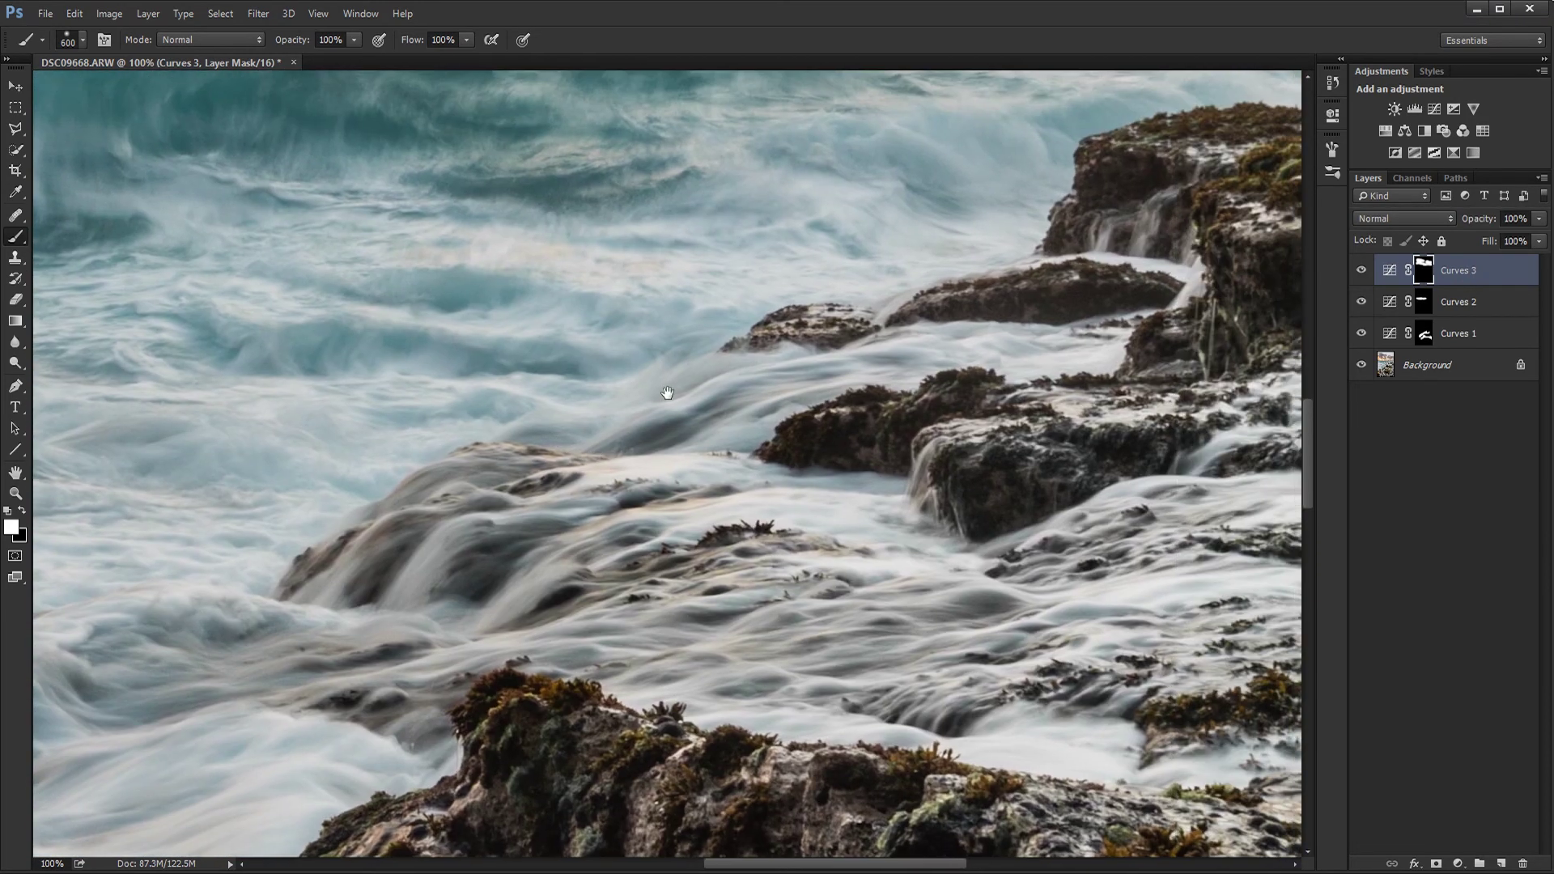
Step: Merge all four layers into a single Background layer
left_click(1450, 368, "shift")
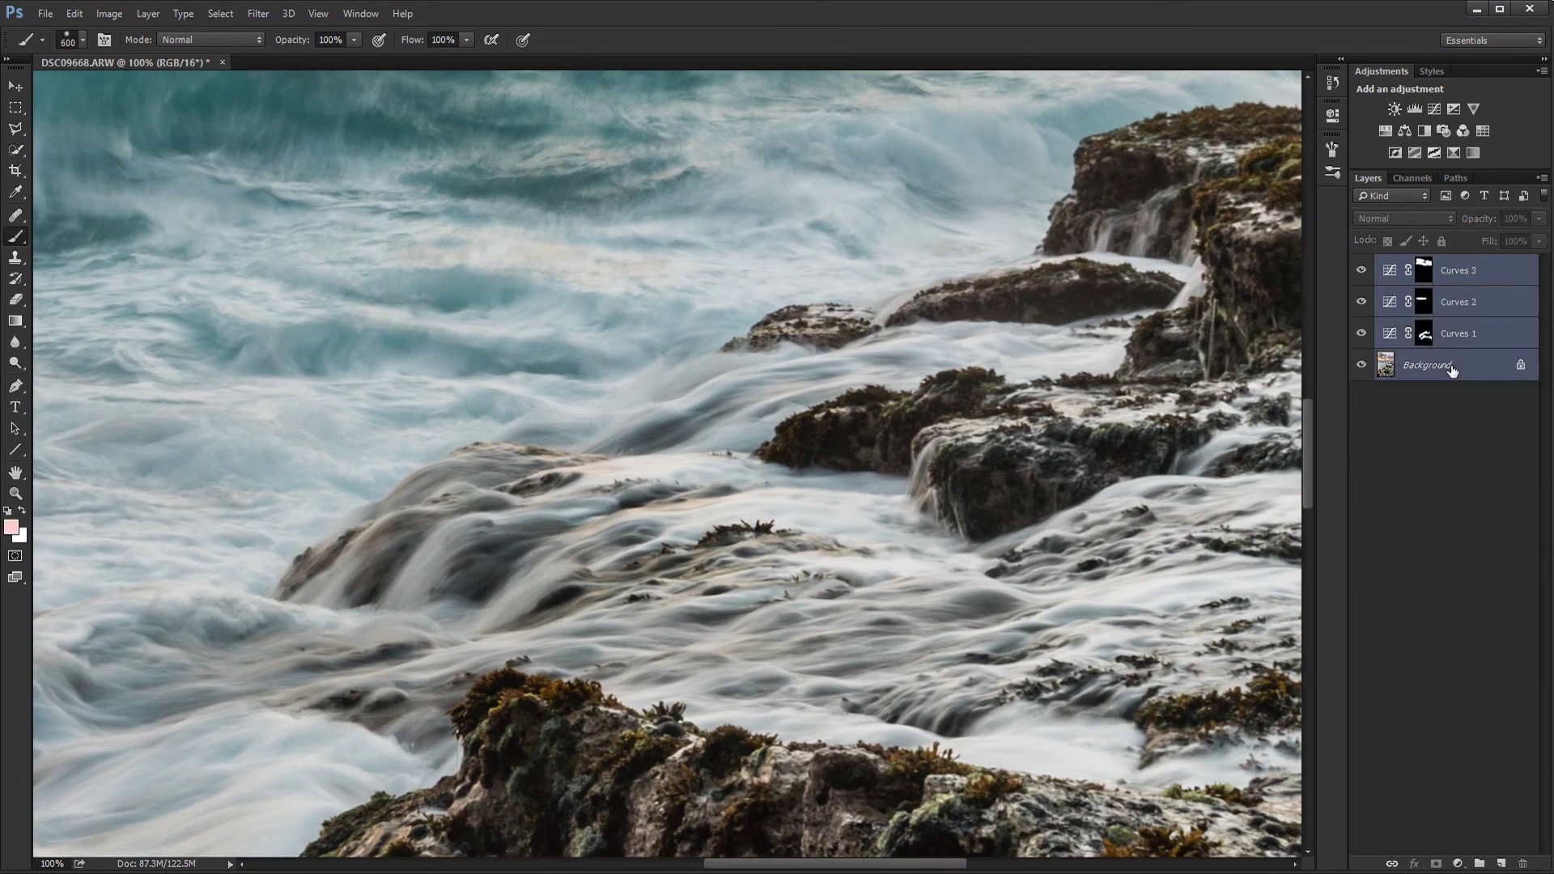
key("ctrl+e")
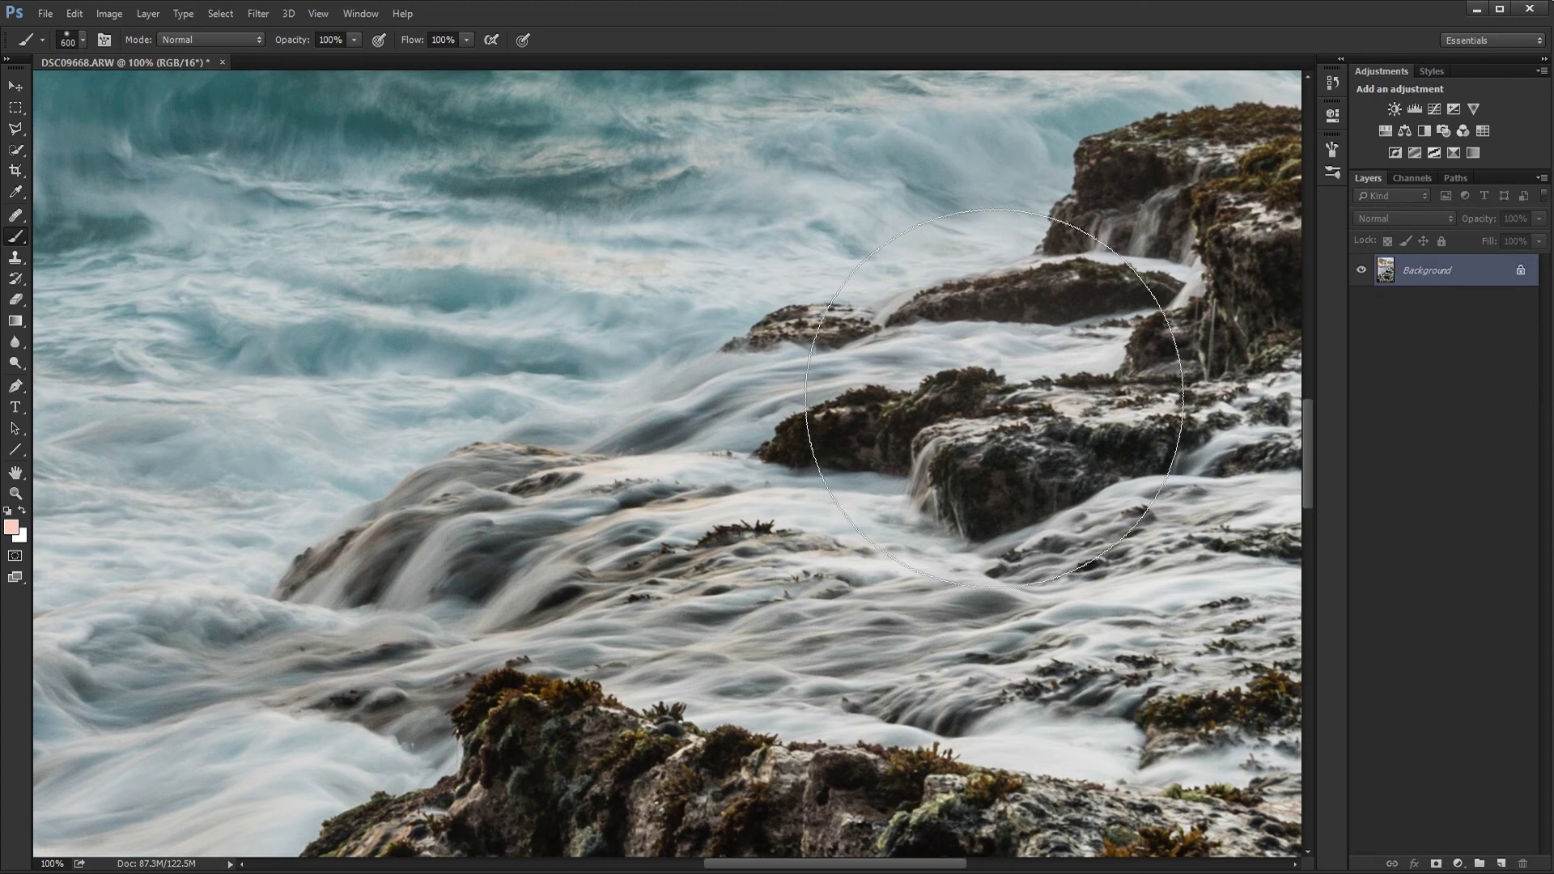
key("bracketleft")
key("bracketleft")
key("bracketleft")
key("bracketleft")
key("bracketleft")
key("bracketleft")
key("bracketleft")
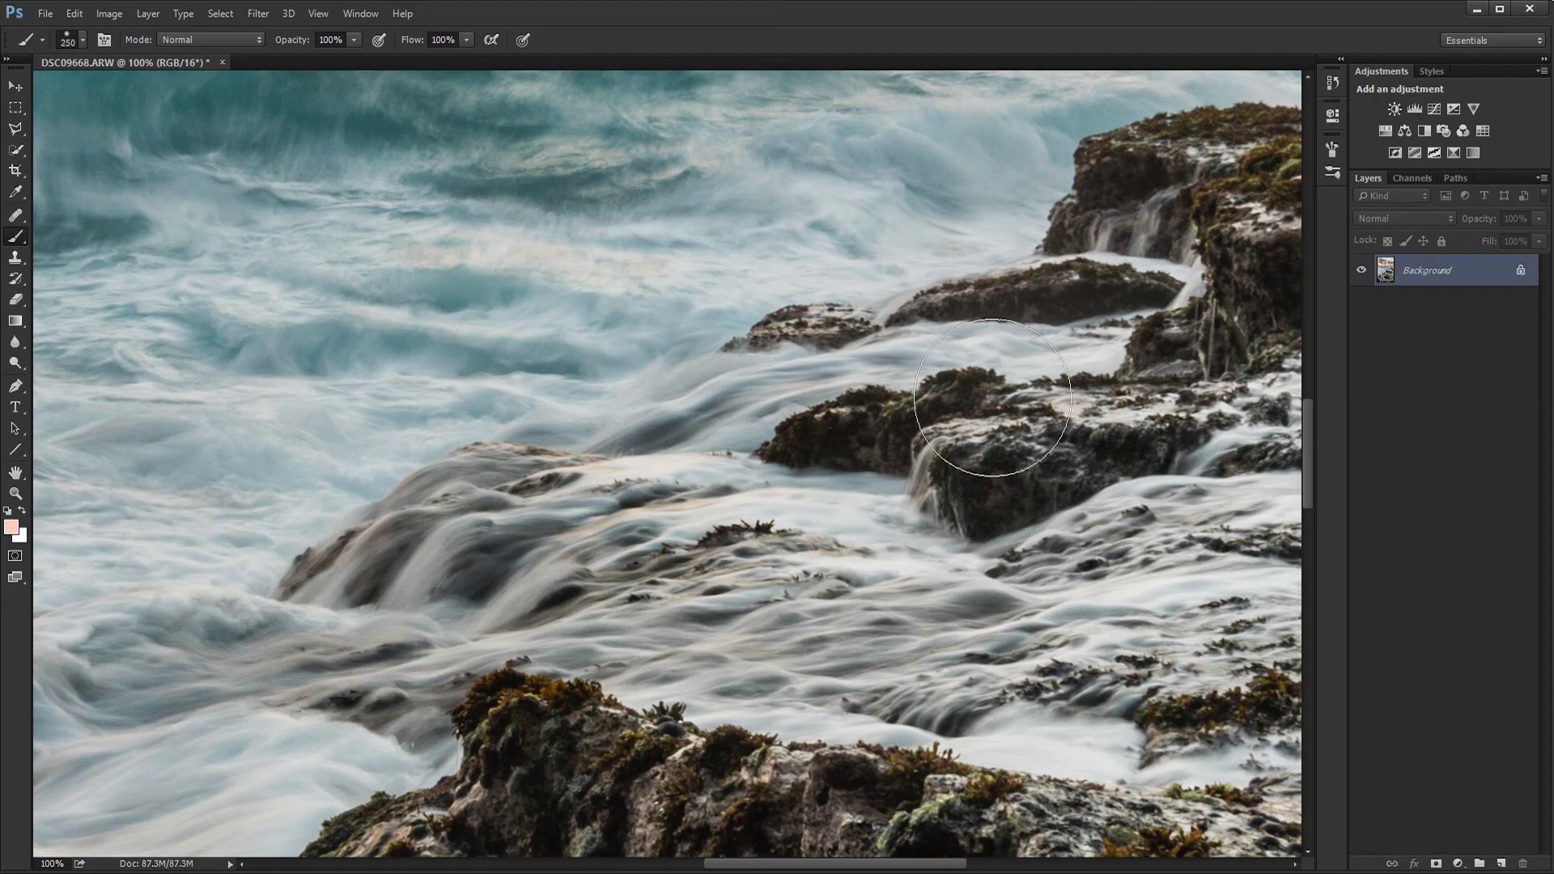
Step: Sharpen with Unsharp Mask at Radius 1.5 px and Threshold 2
key("ctrl+alt+f")
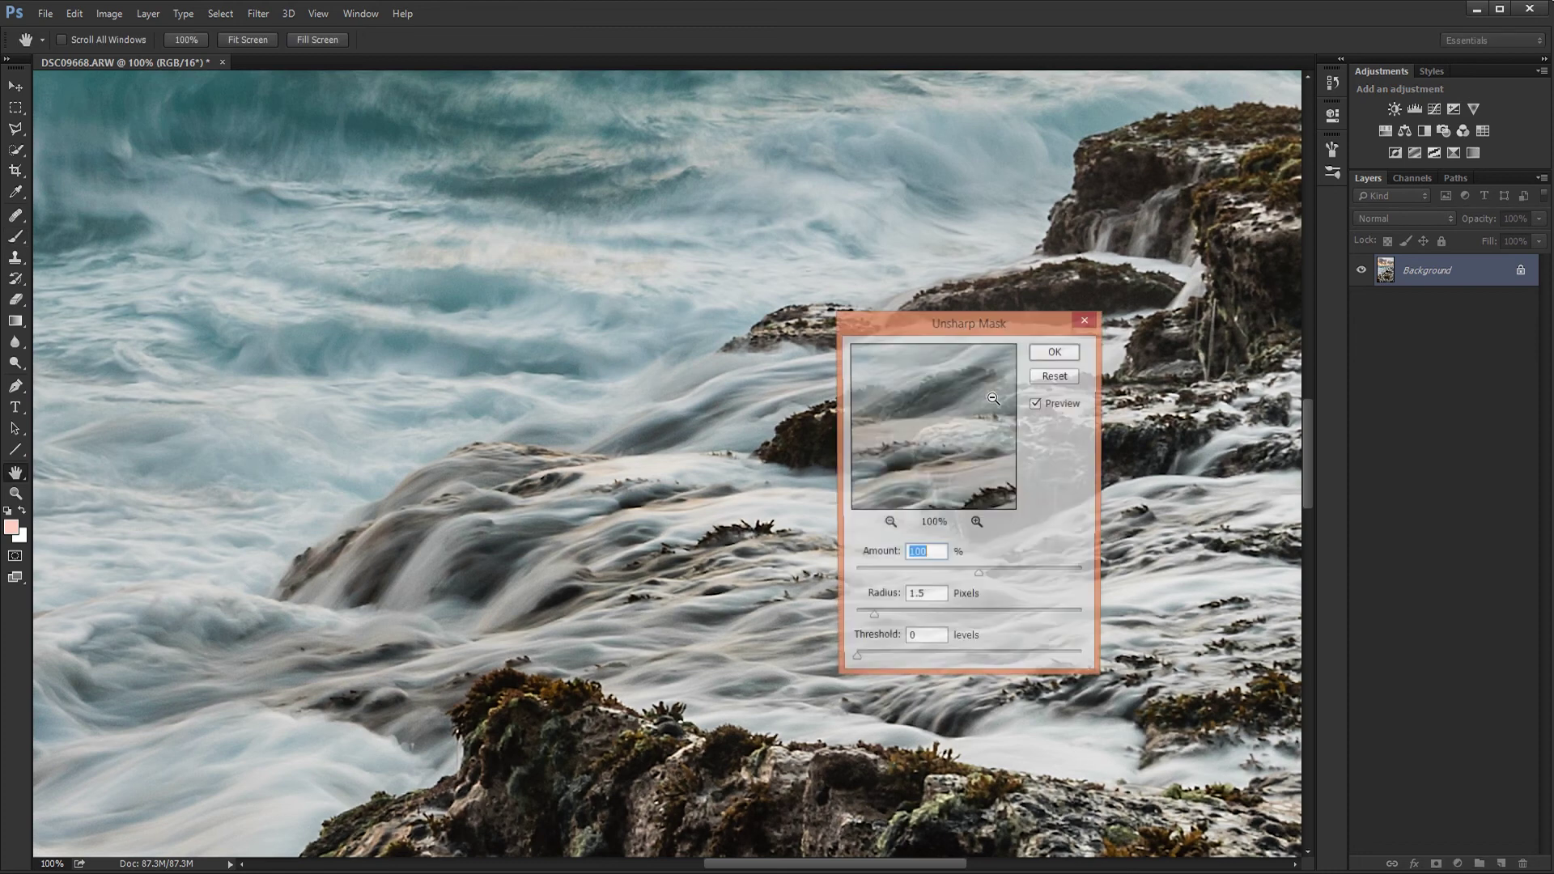
left_click_drag(936, 323, 243, 215)
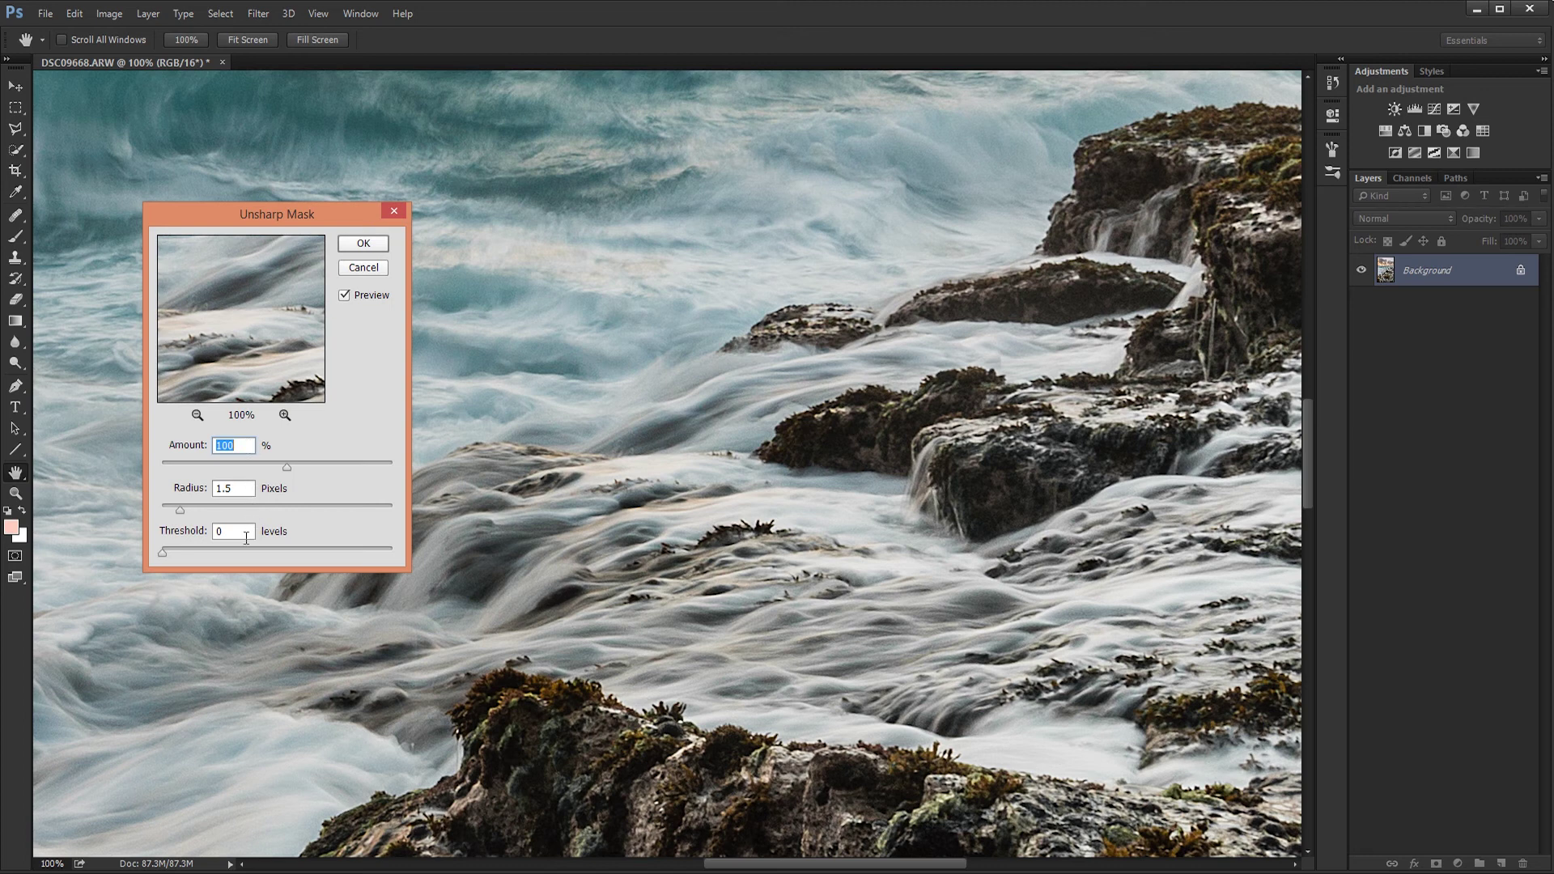
double_click(222, 538)
type("2")
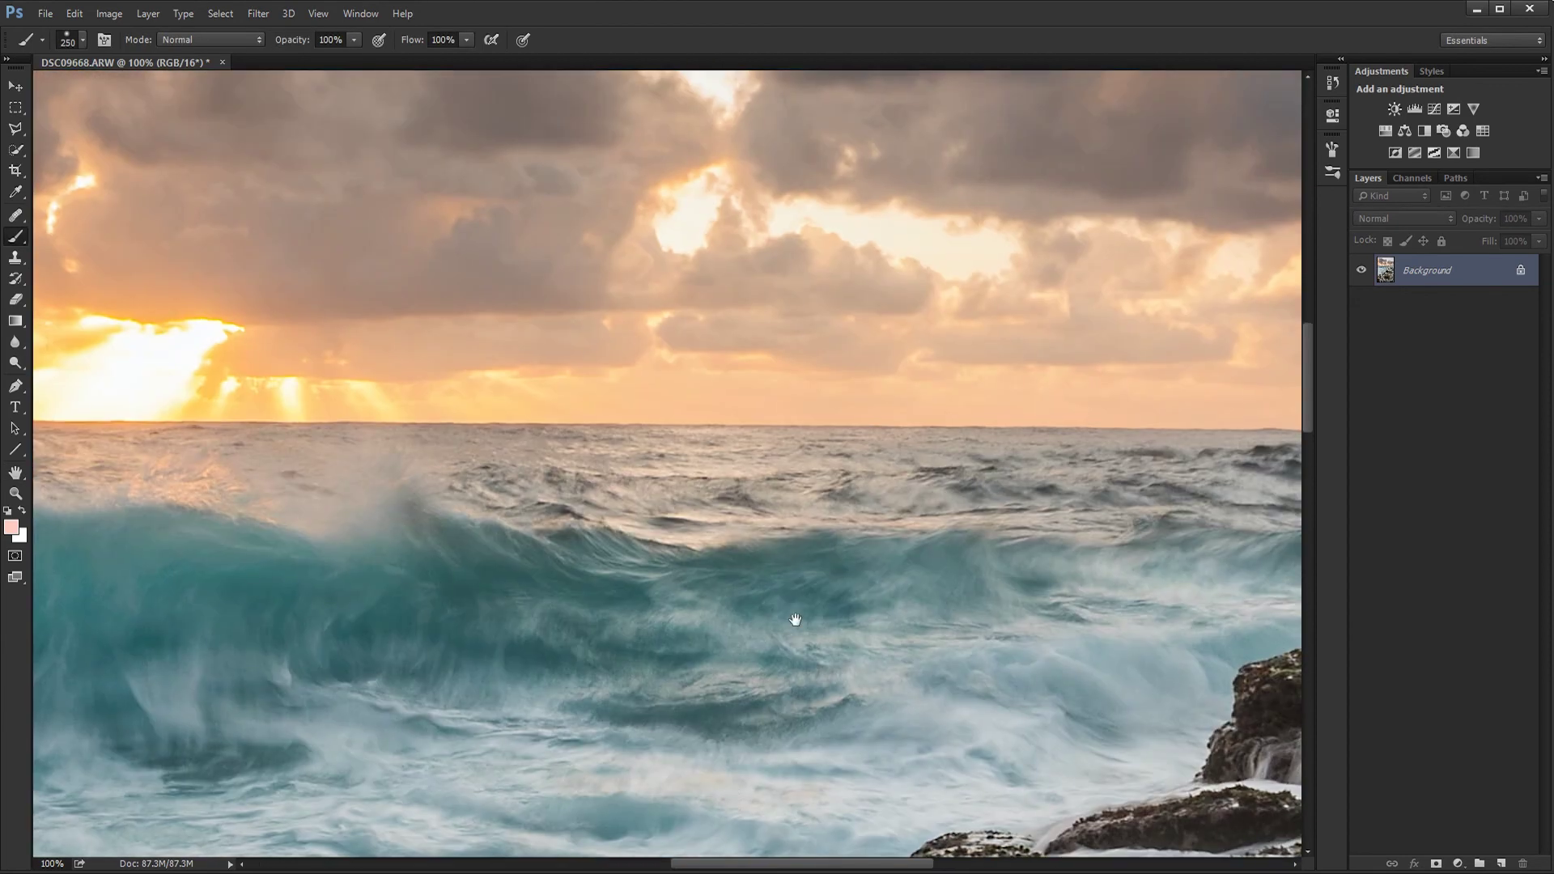
Step: Resize the image to 1280 px tall (850 × 1280) with the aspect ratio linked
key("ctrl+alt+i")
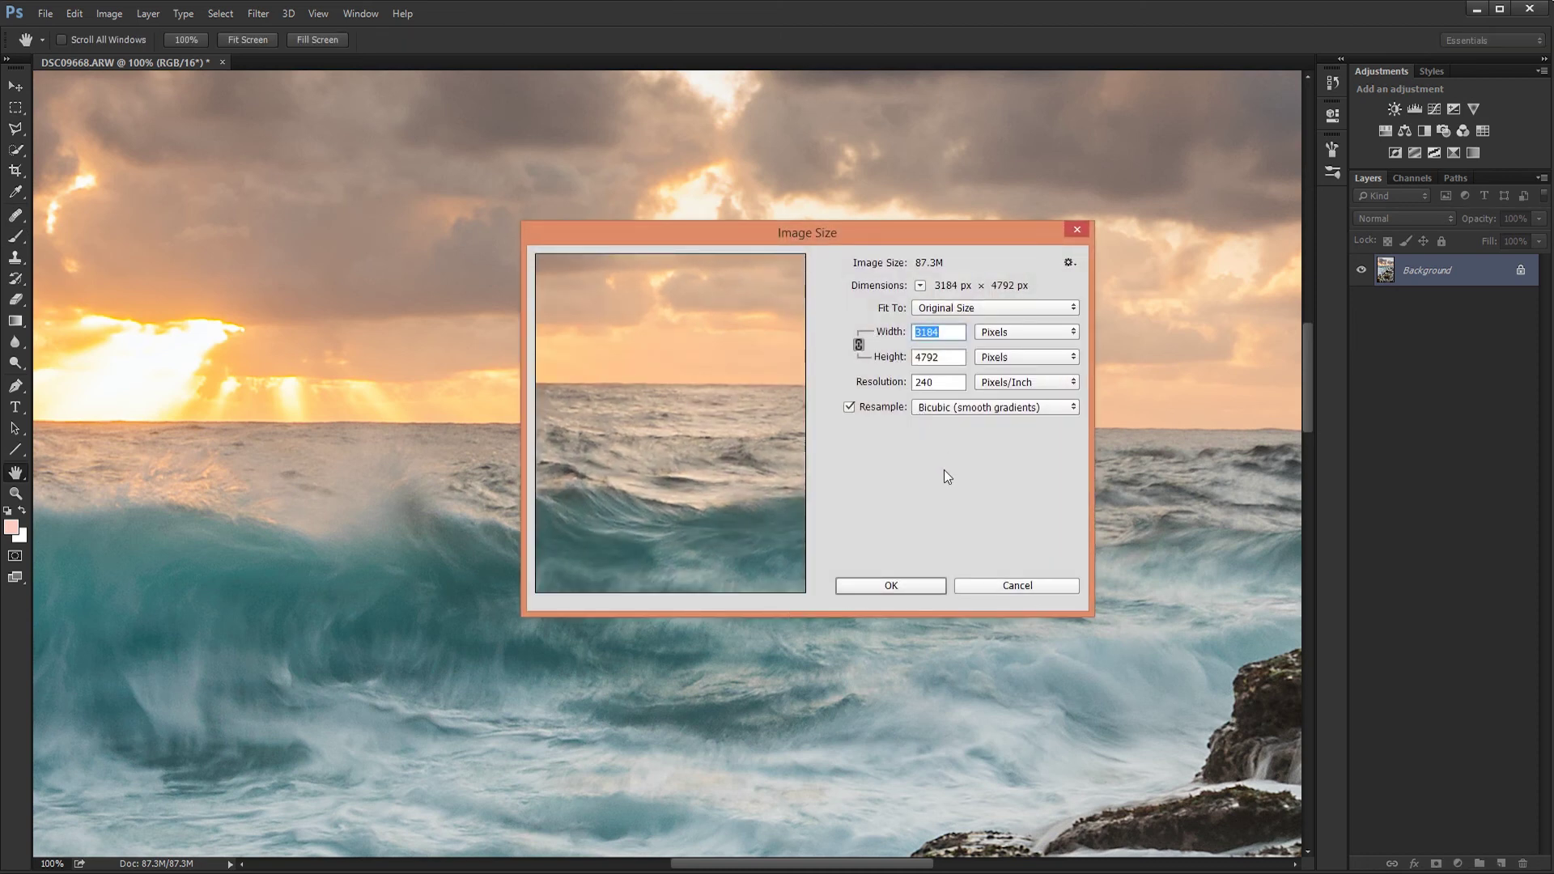
left_click_drag(917, 236, 906, 232)
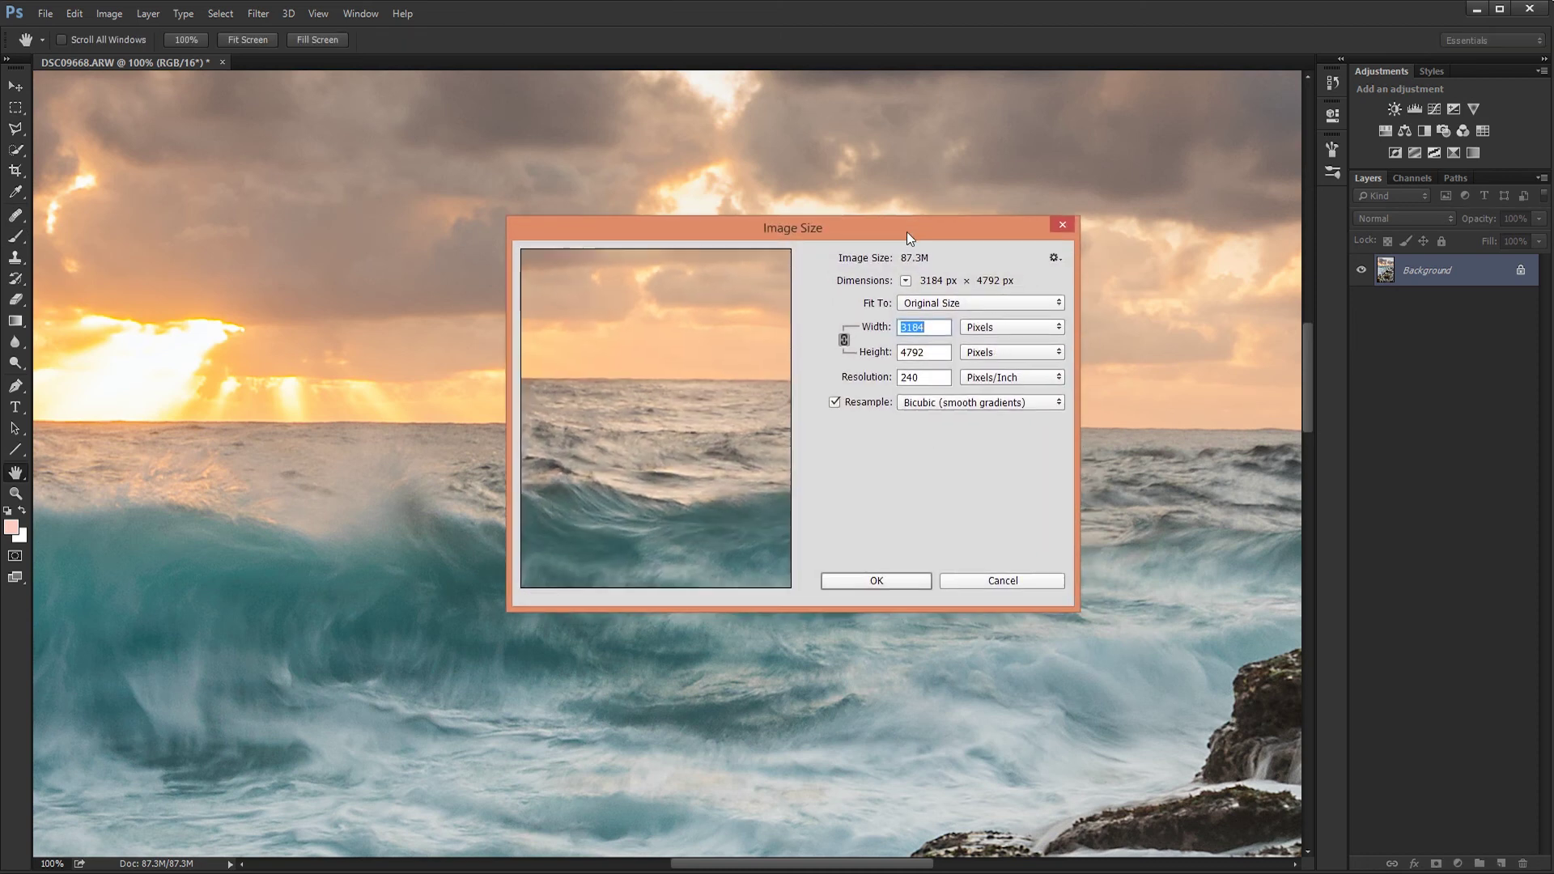
left_click(937, 356)
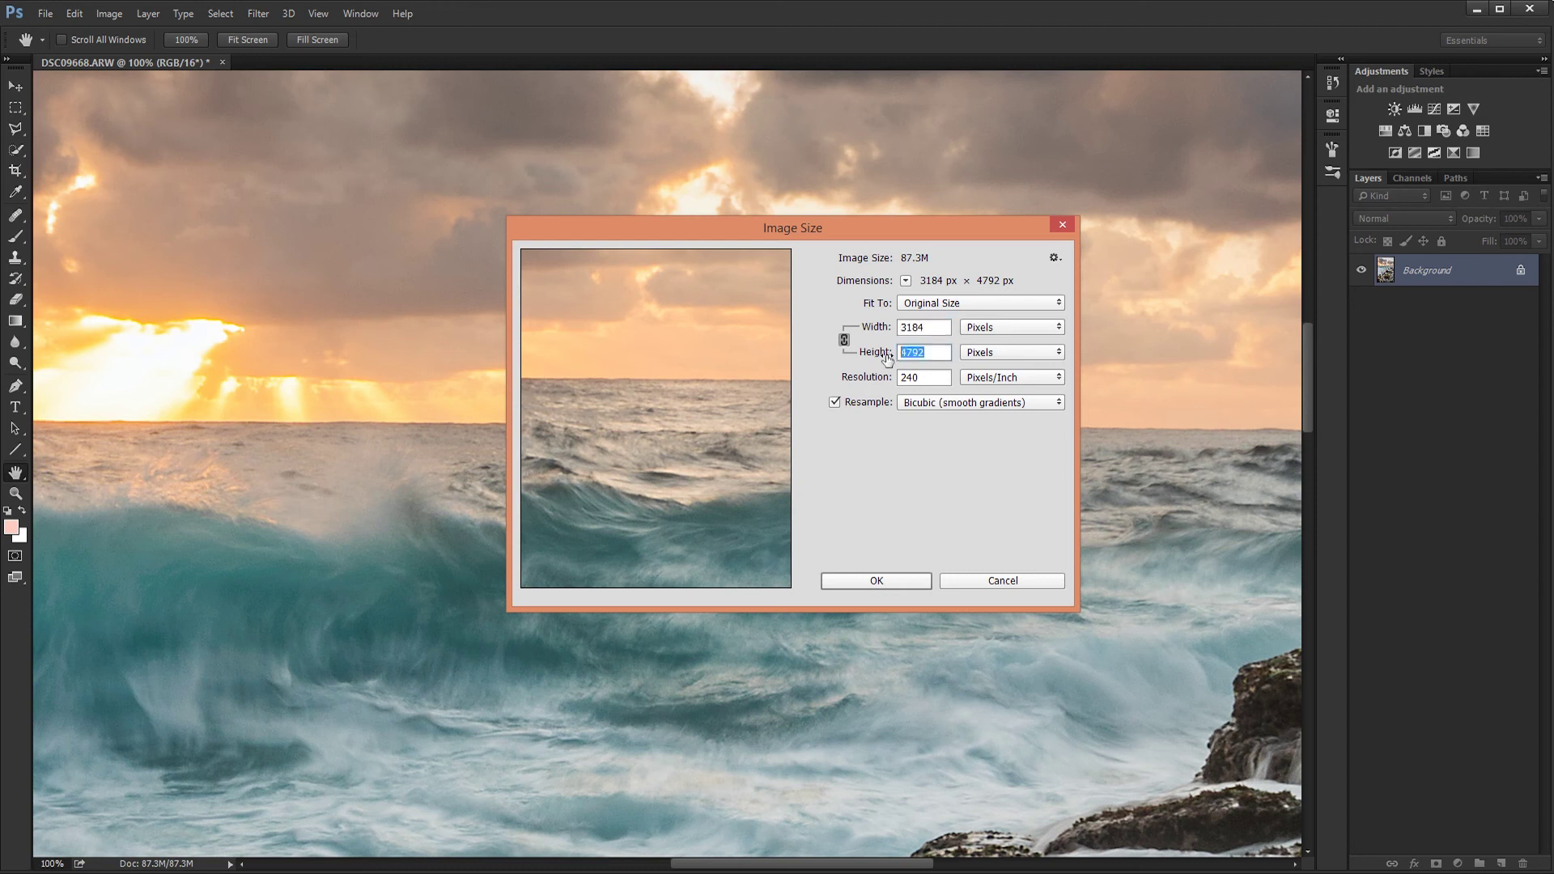
type("1280")
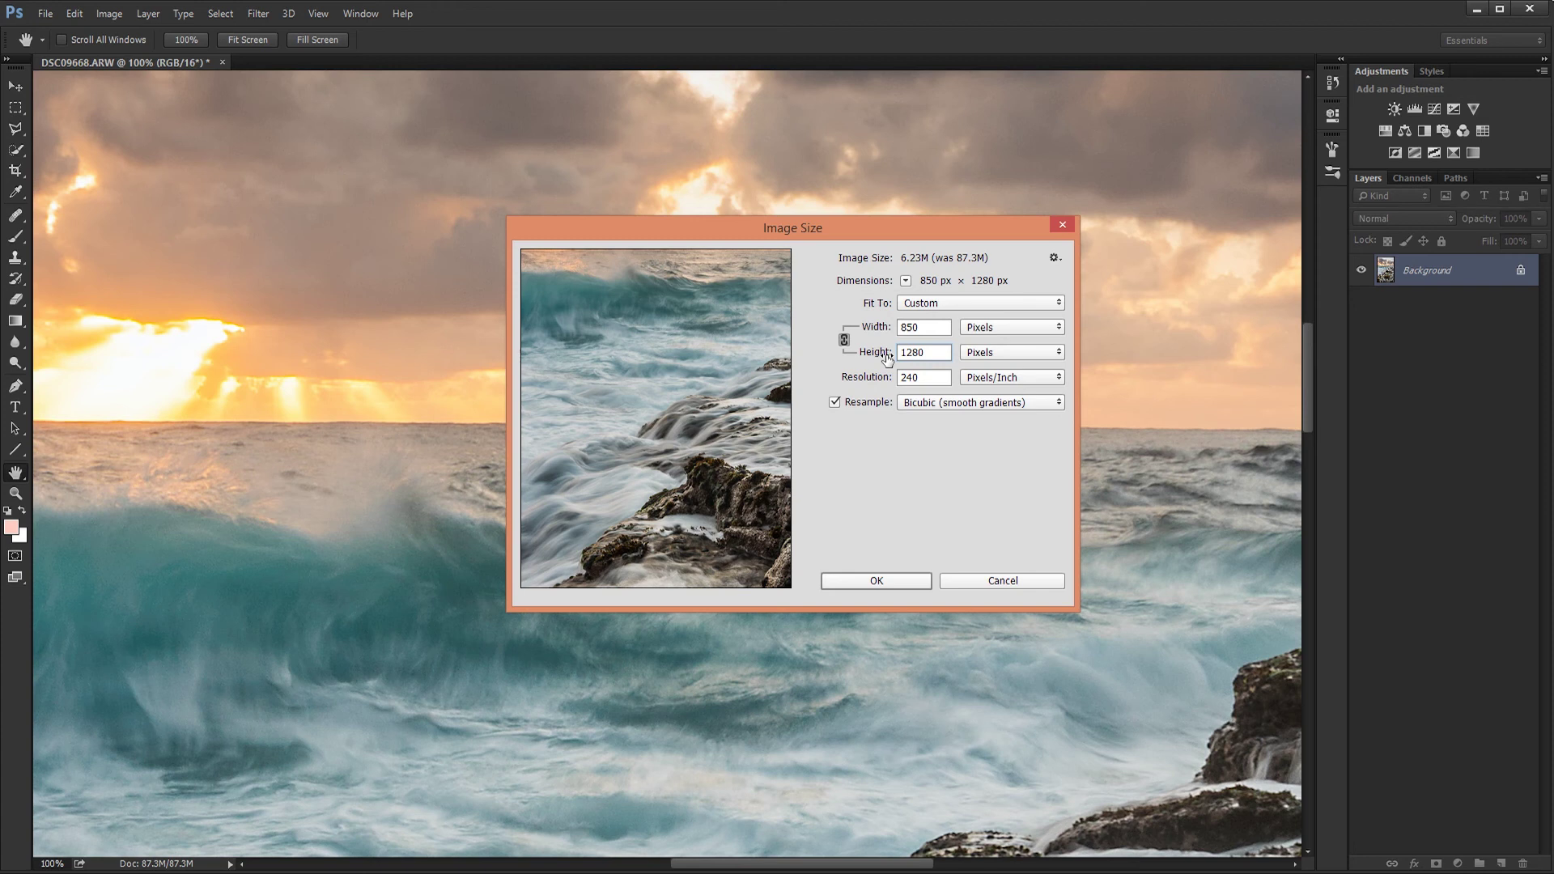
key("Return")
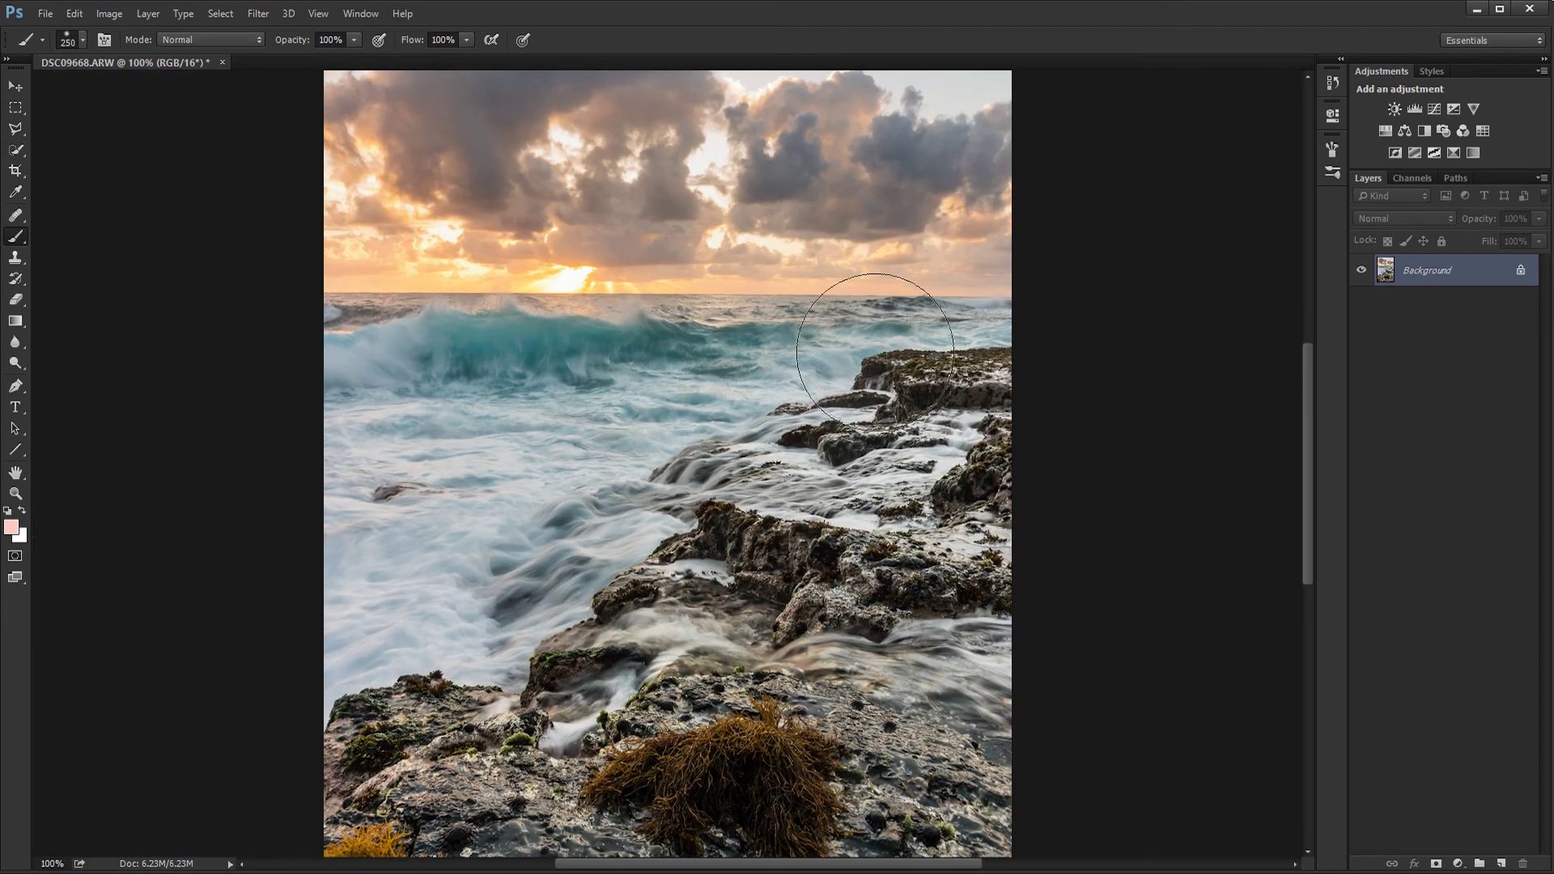
Step: Apply Smart Sharpen at Amount 50%, Radius 0.2 px and Reduce Noise 5%
left_click_drag(846, 366, 837, 406)
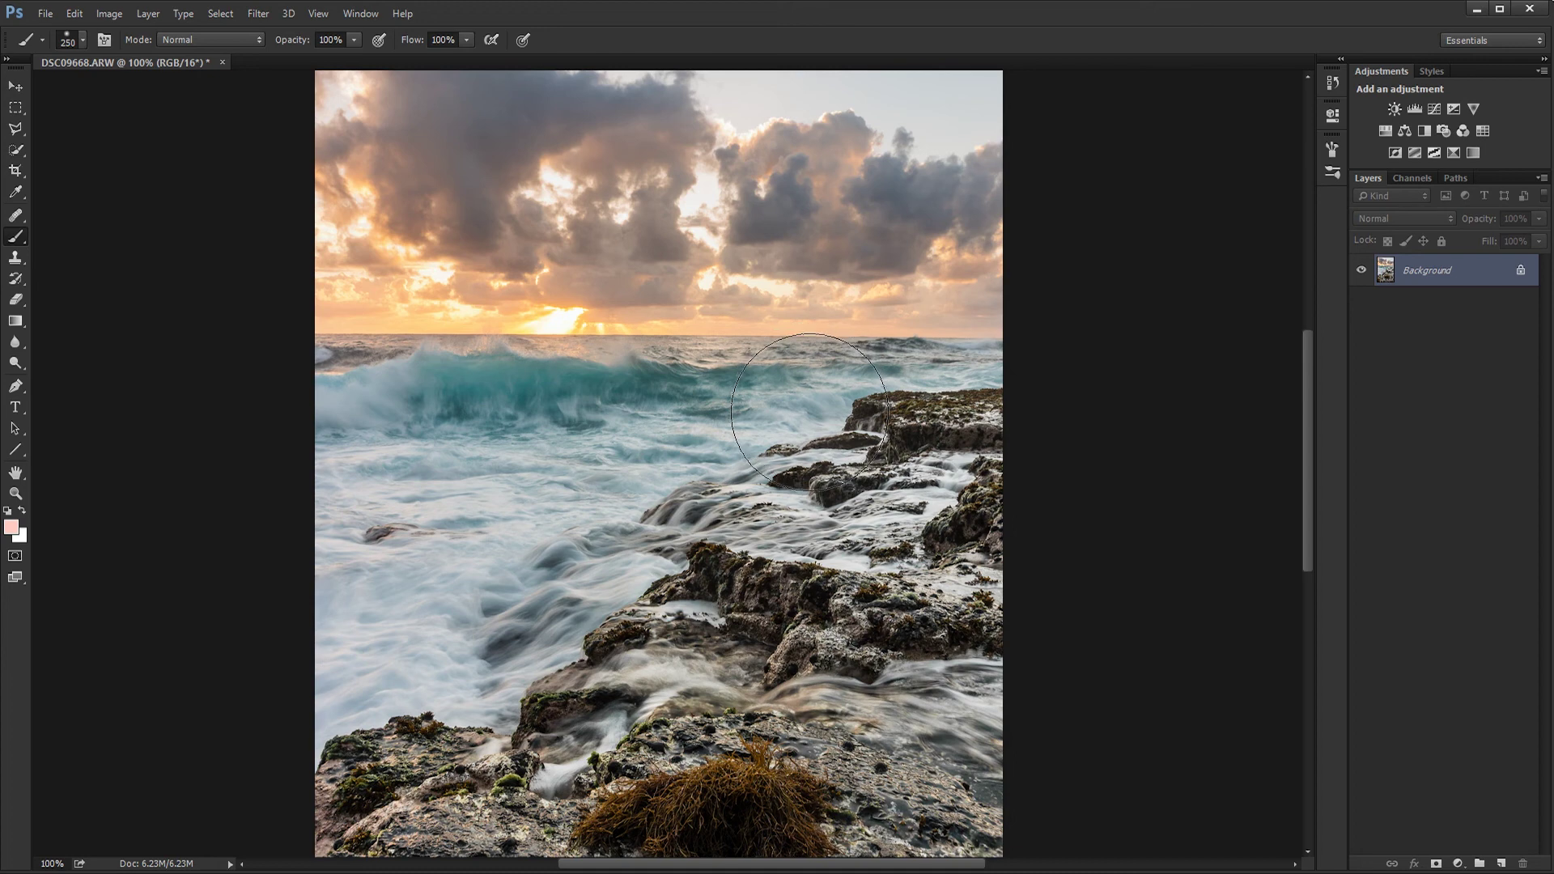
key("bracketleft")
key("ctrl+alt+f")
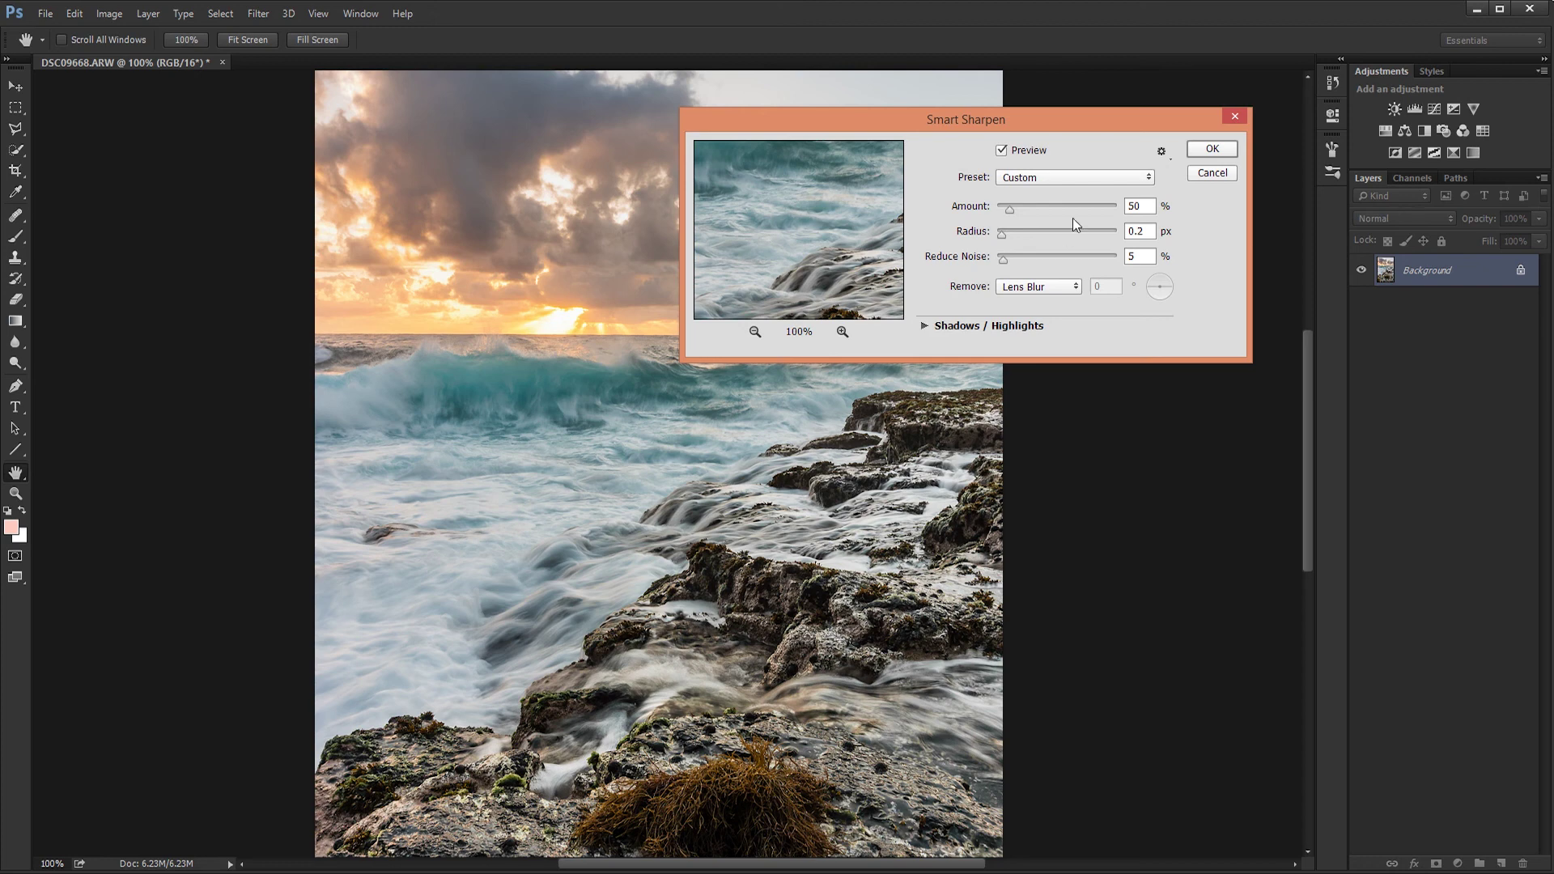
left_click_drag(1108, 120, 1167, 315)
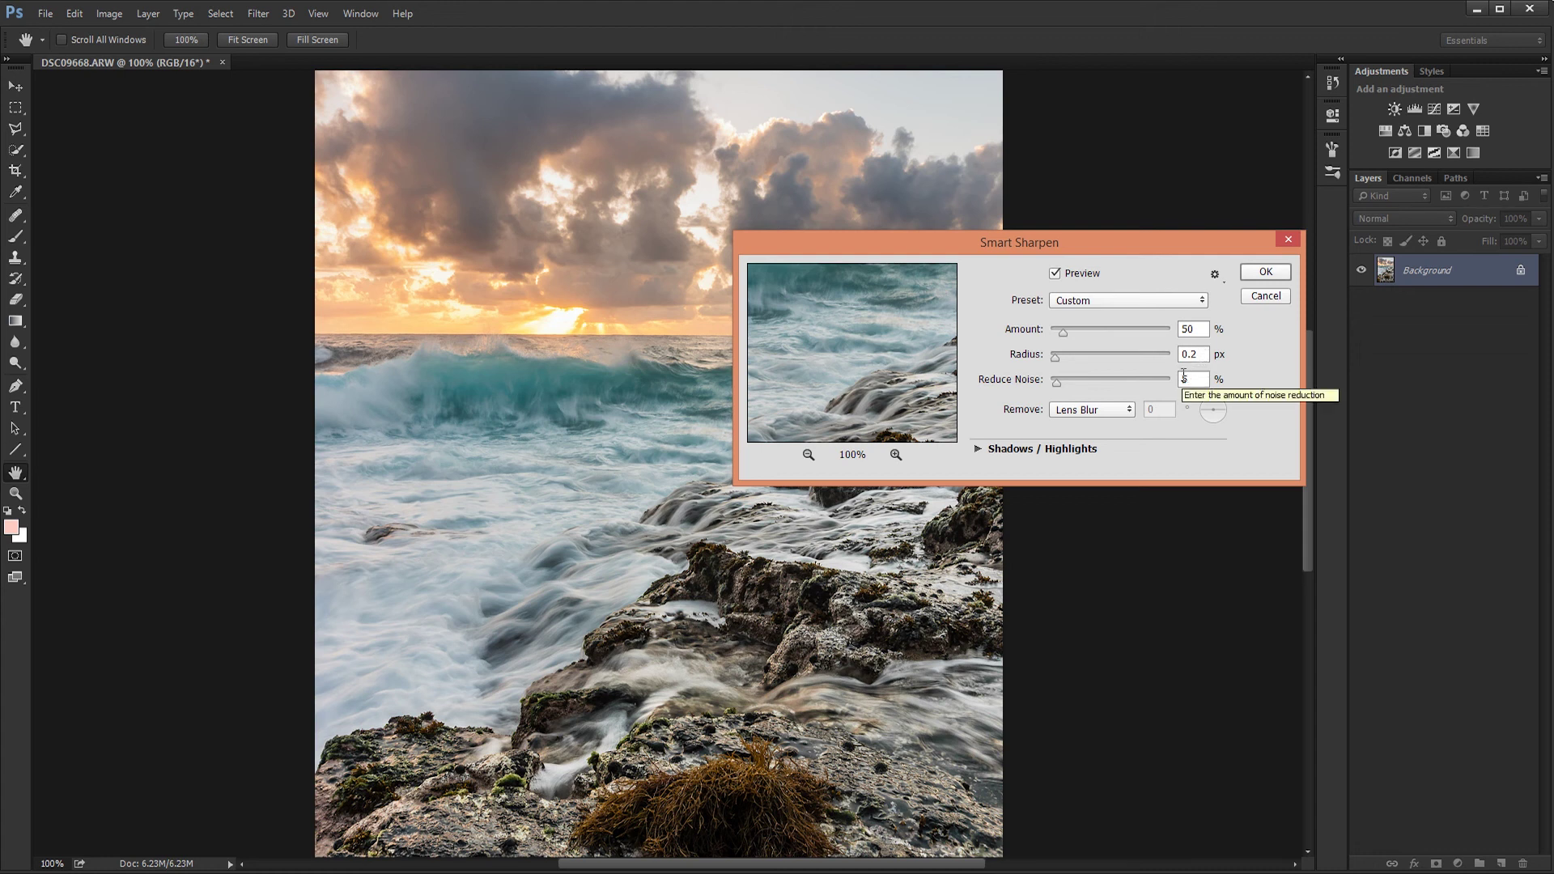
key("Return")
key("b")
left_click_drag(911, 472, 927, 232)
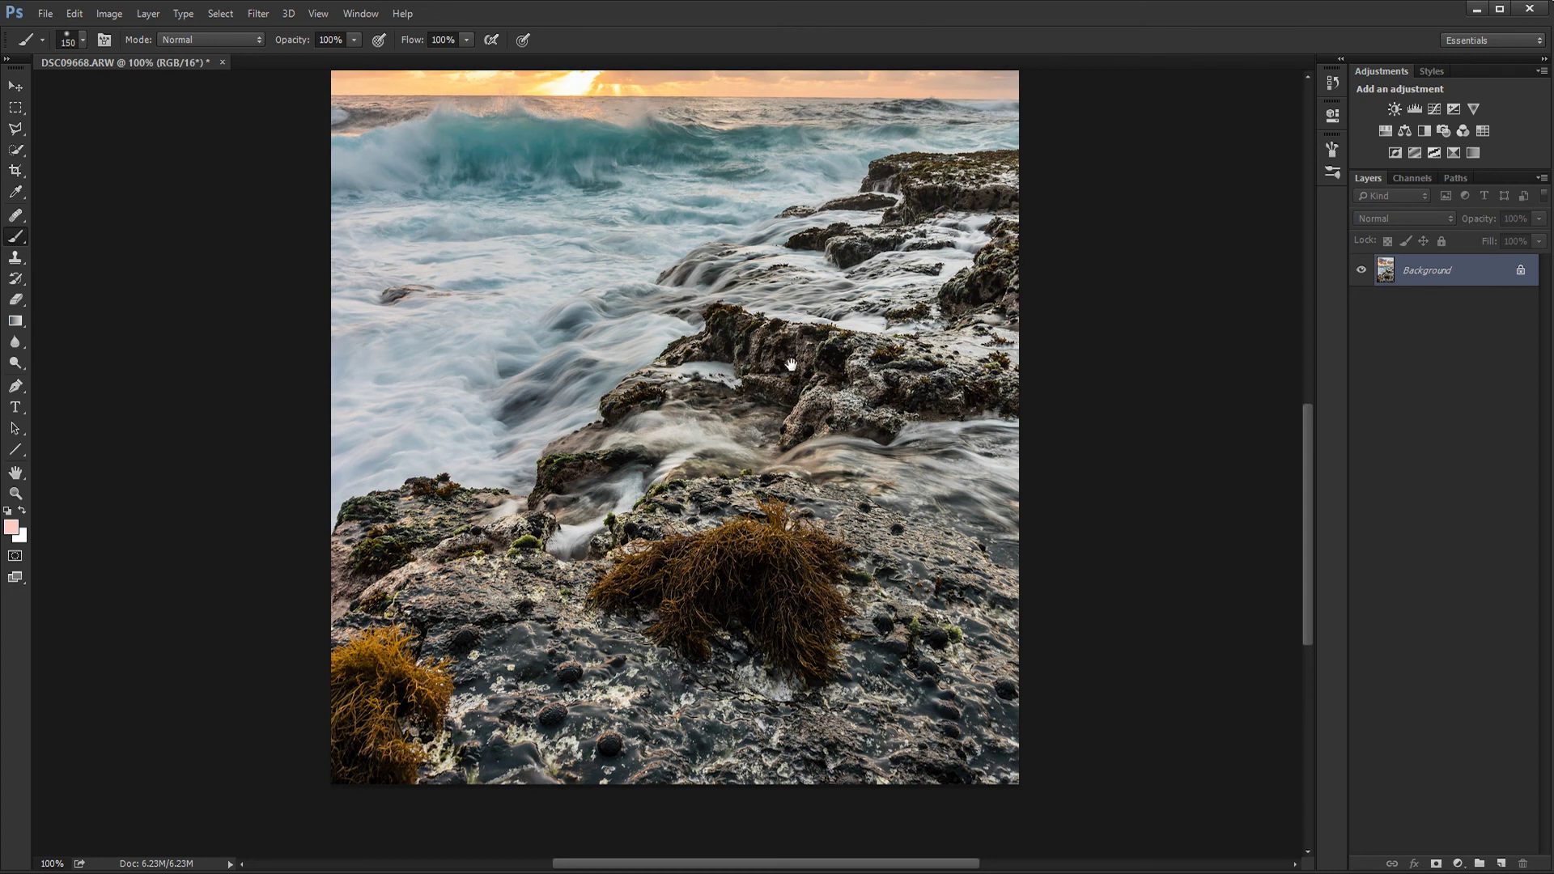
Step: Pan over the sunset sky and lower rocks, then fit the whole 850 × 1280 photo in the window
scroll(783, 486, "up", 4)
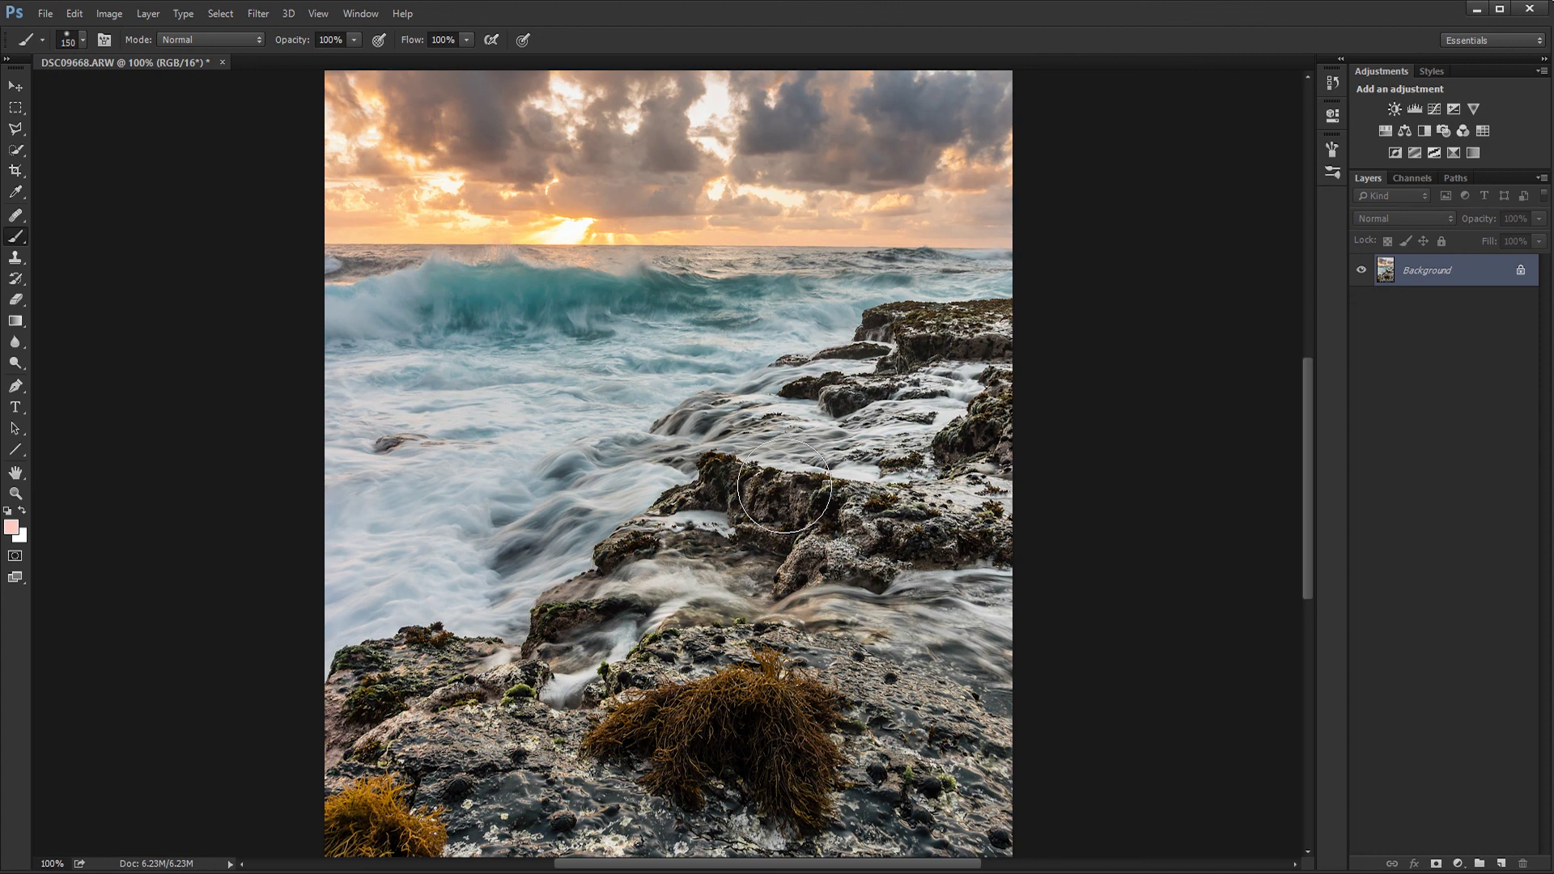
mouse_move(860, 374)
left_mouse_down()
mouse_move(862, 514)
mouse_move(858, 347)
mouse_move(879, 400)
left_mouse_up()
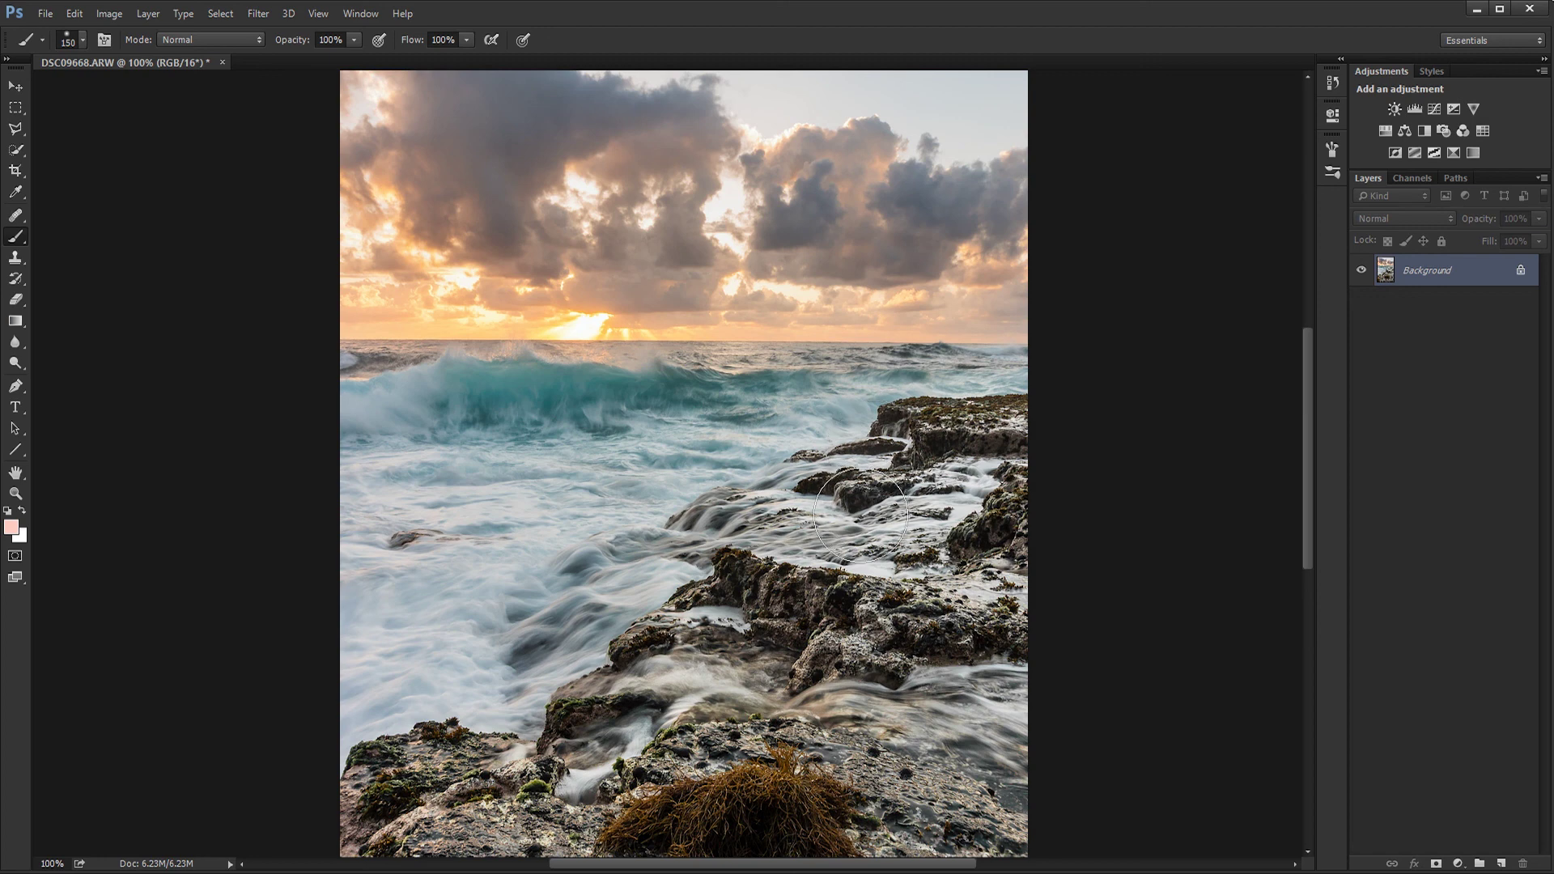
left_click_drag(856, 484, 840, 275)
left_click_drag(868, 109, 885, 352)
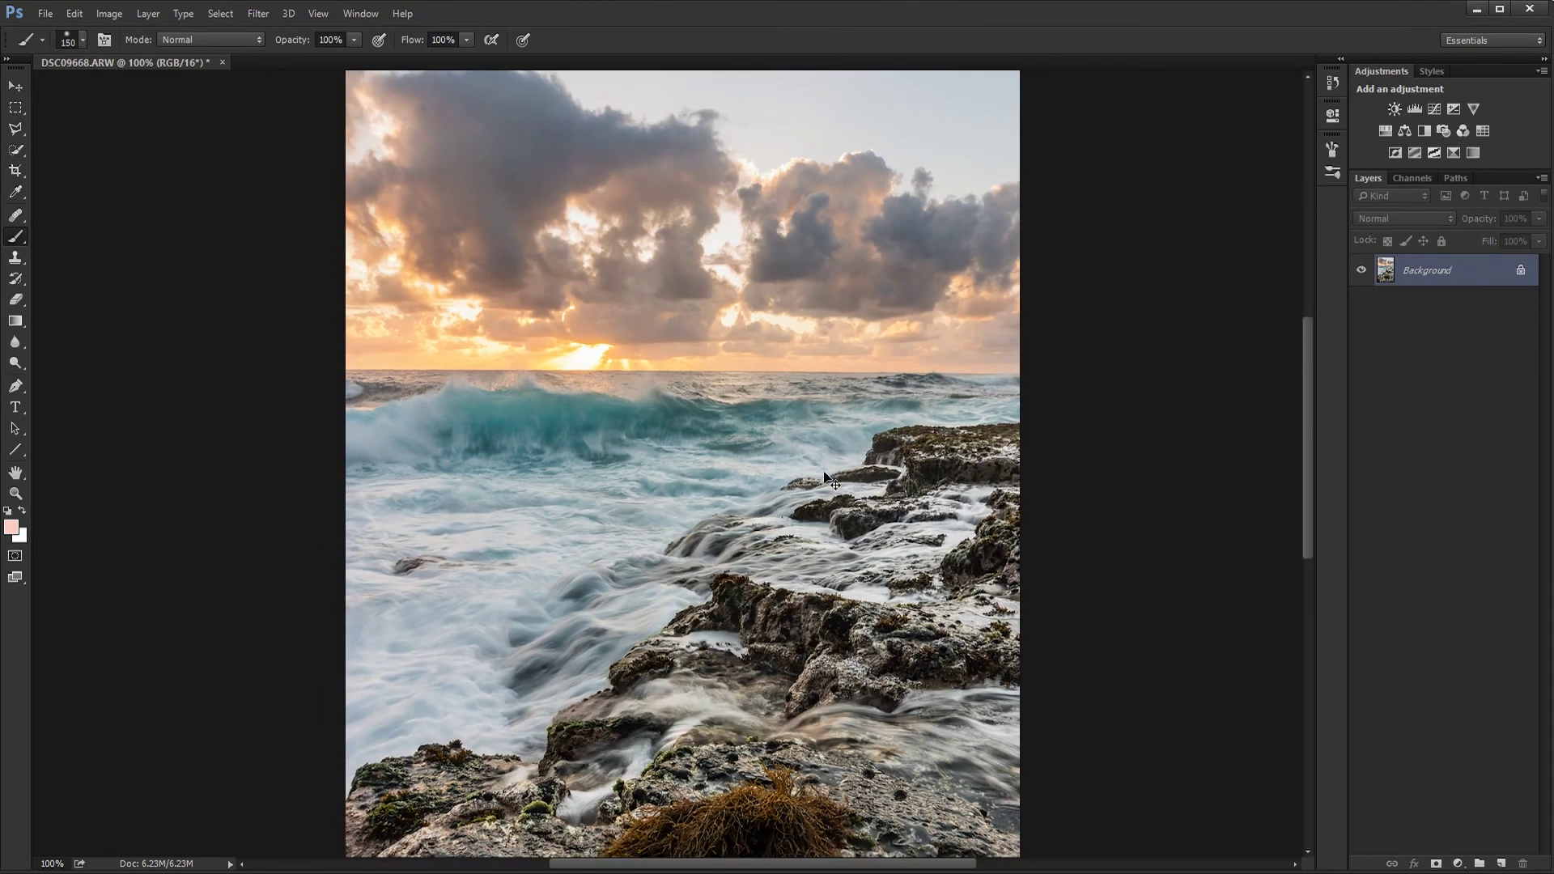
key("ctrl+0")
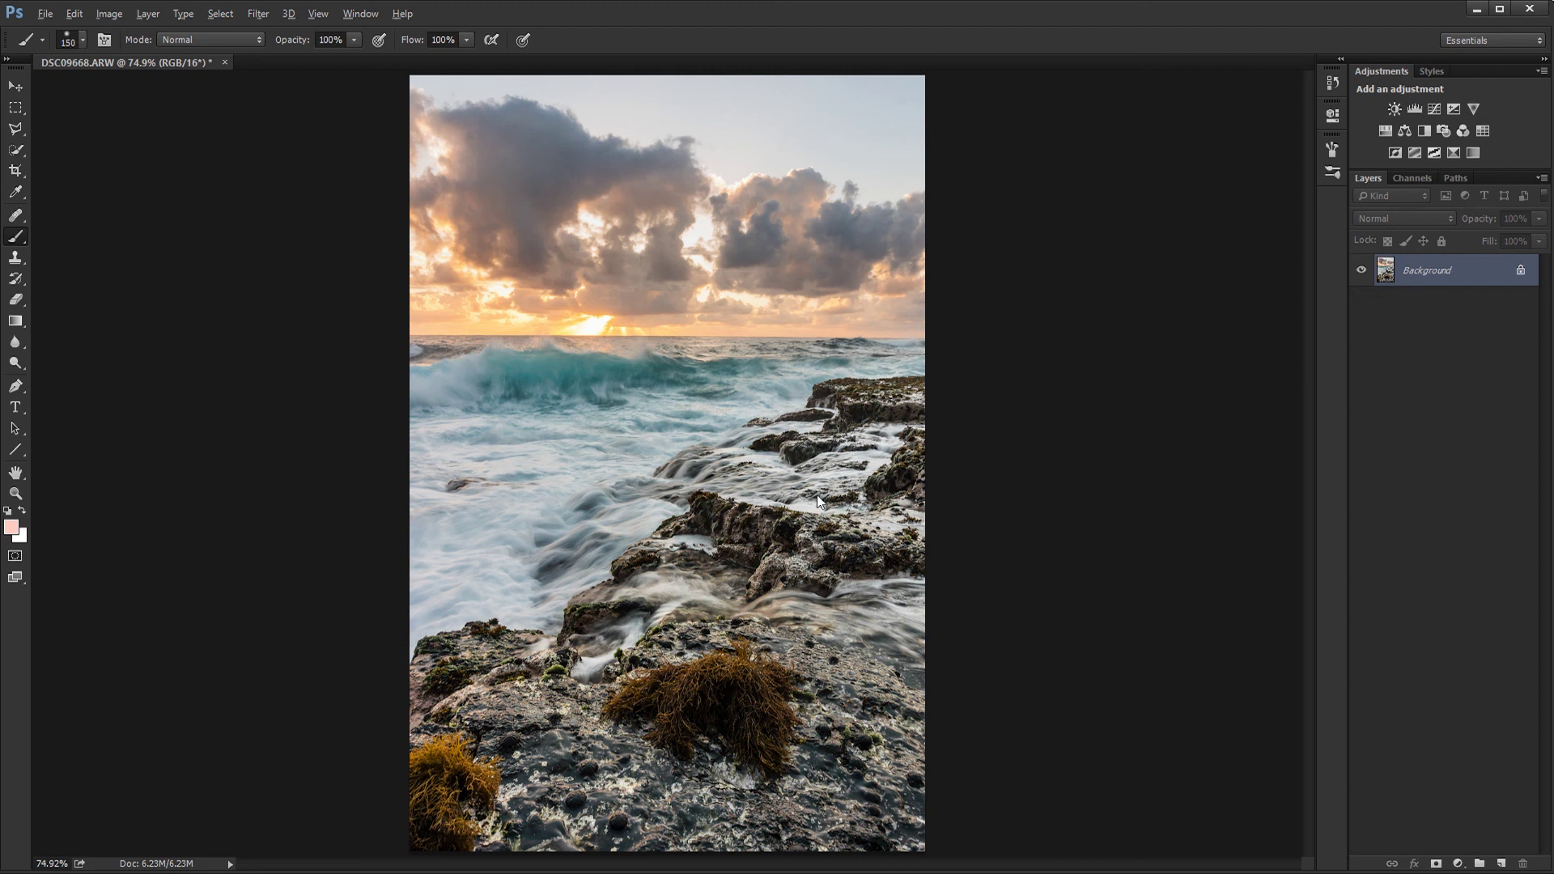
key("ctrl+alt+shift+s")
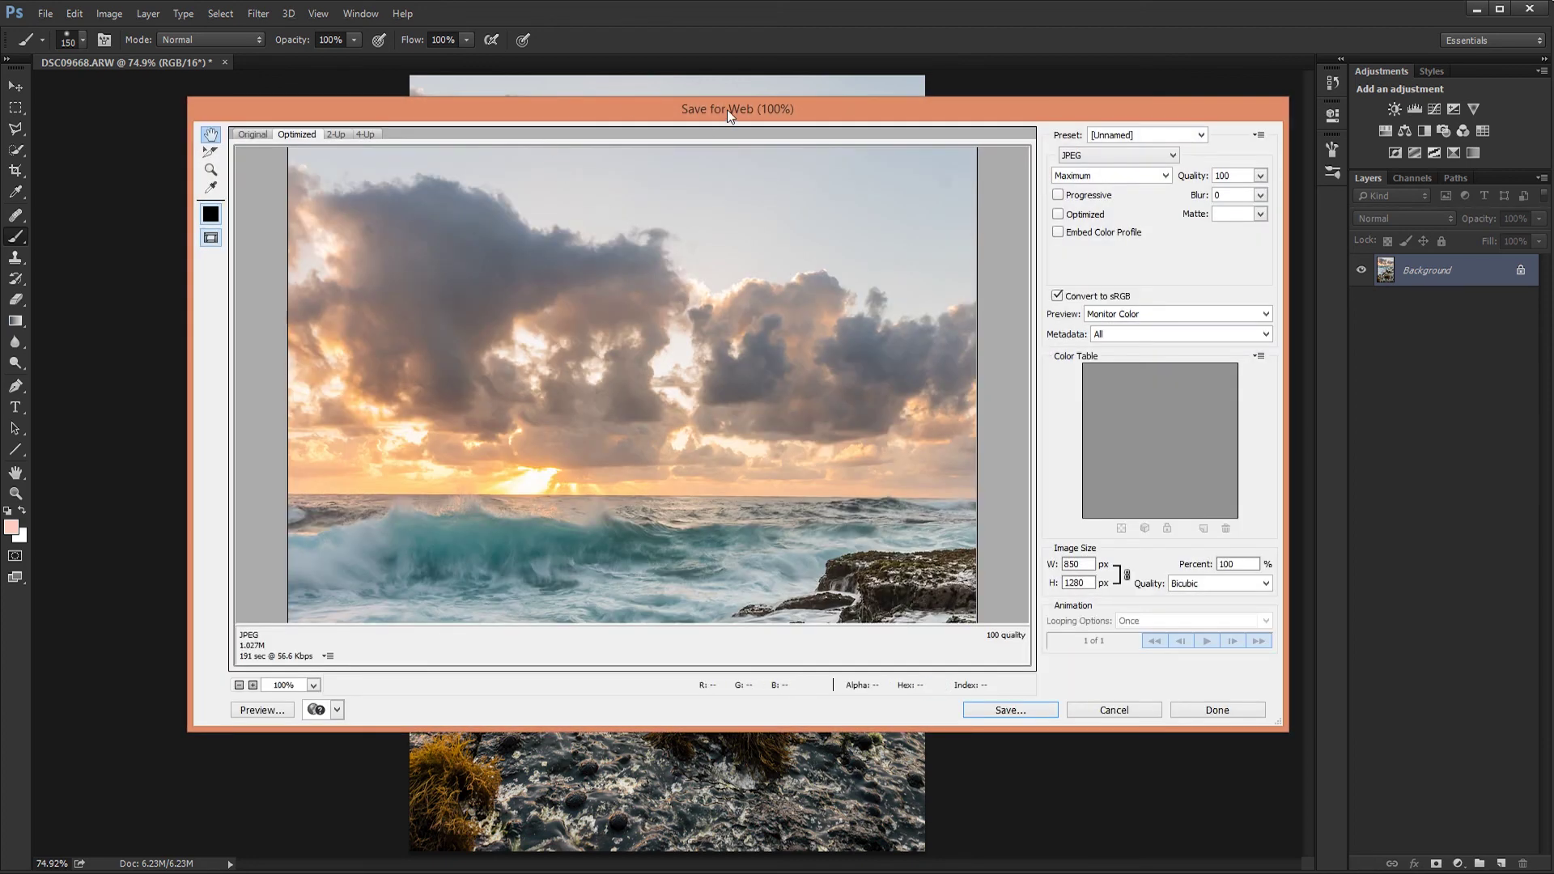
left_click(1160, 177)
left_click(1160, 177)
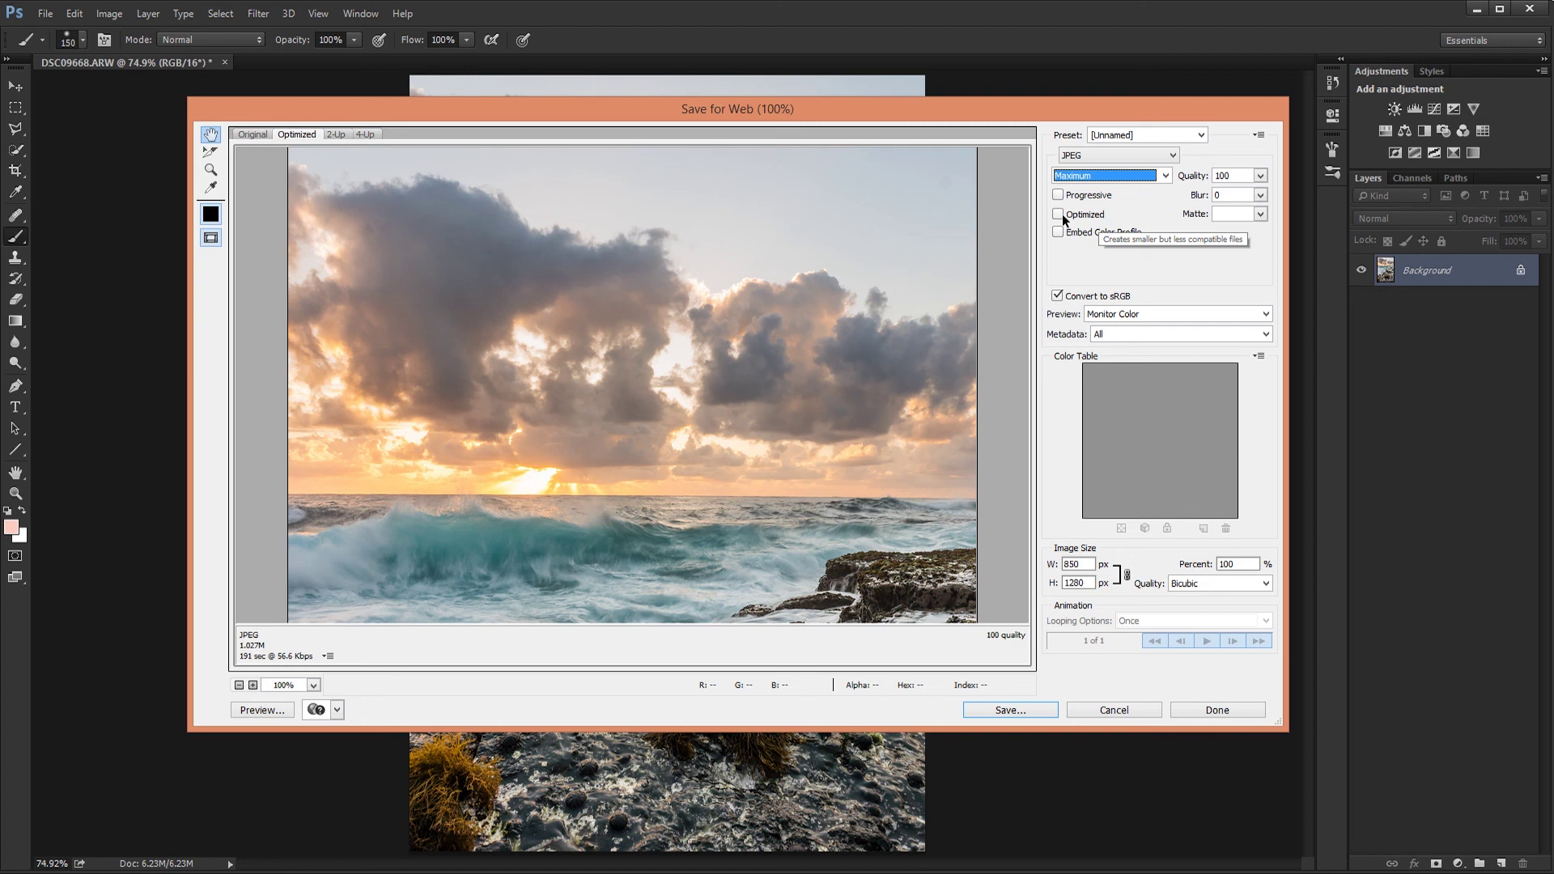
left_click(638, 454)
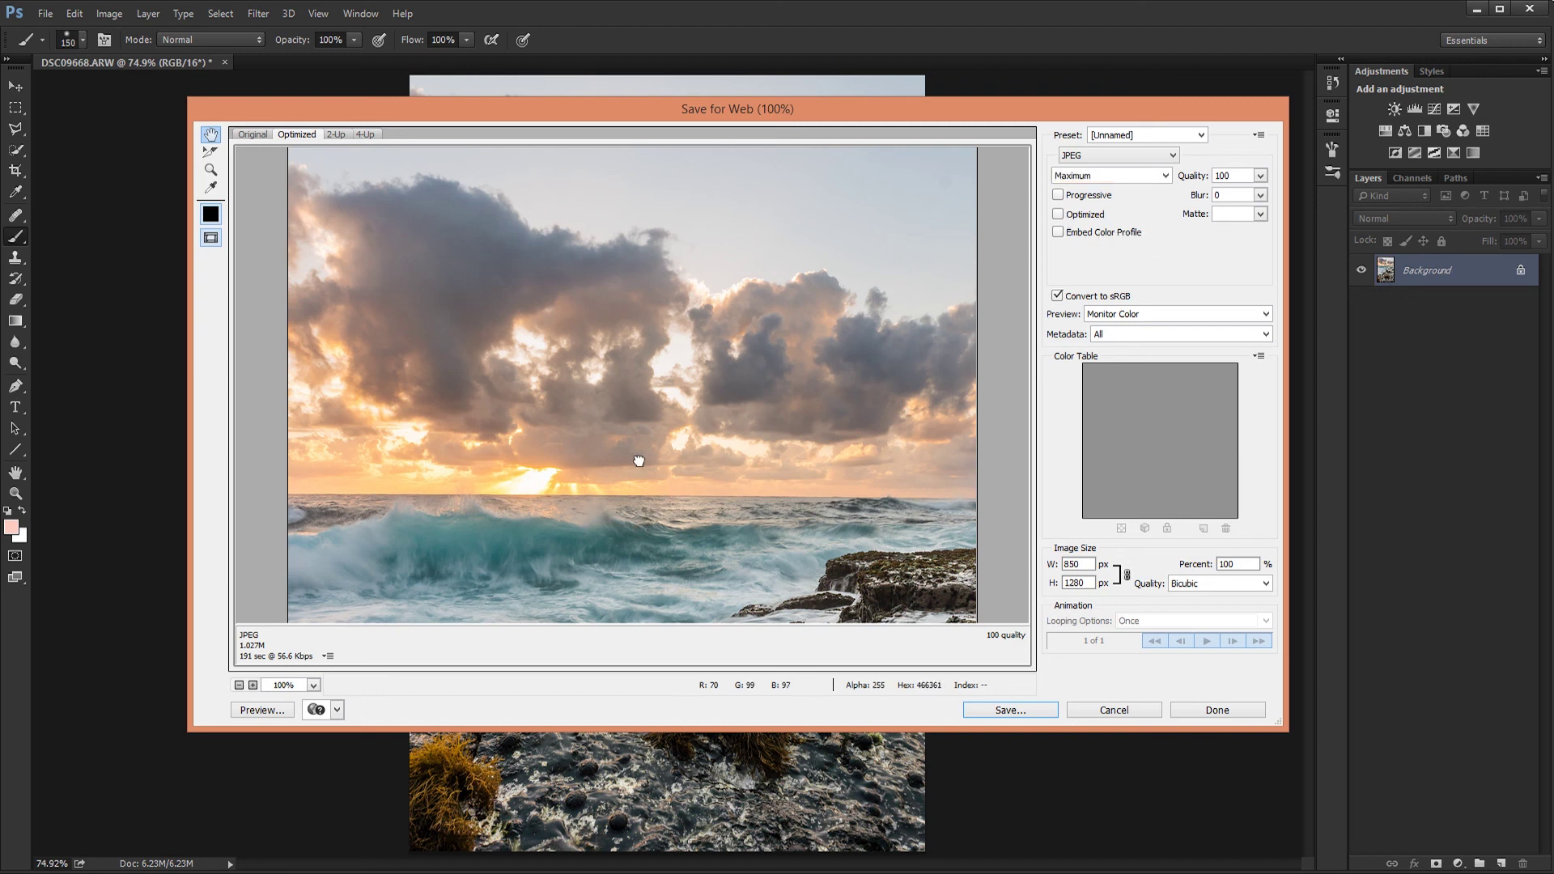
scroll(638, 454, "down", 3)
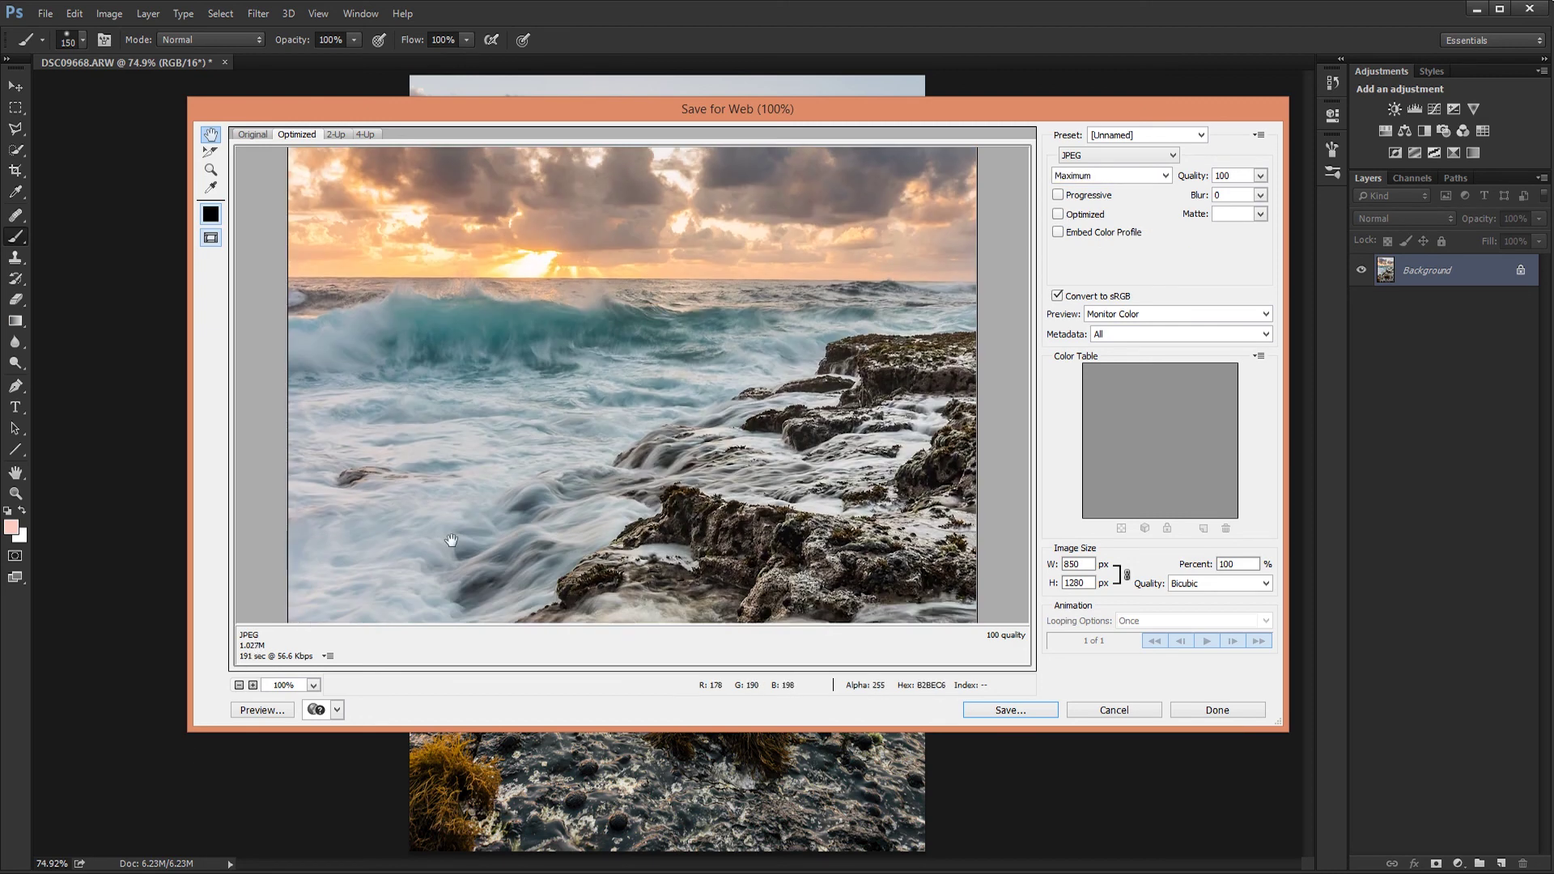
left_click_drag(452, 540, 521, 435)
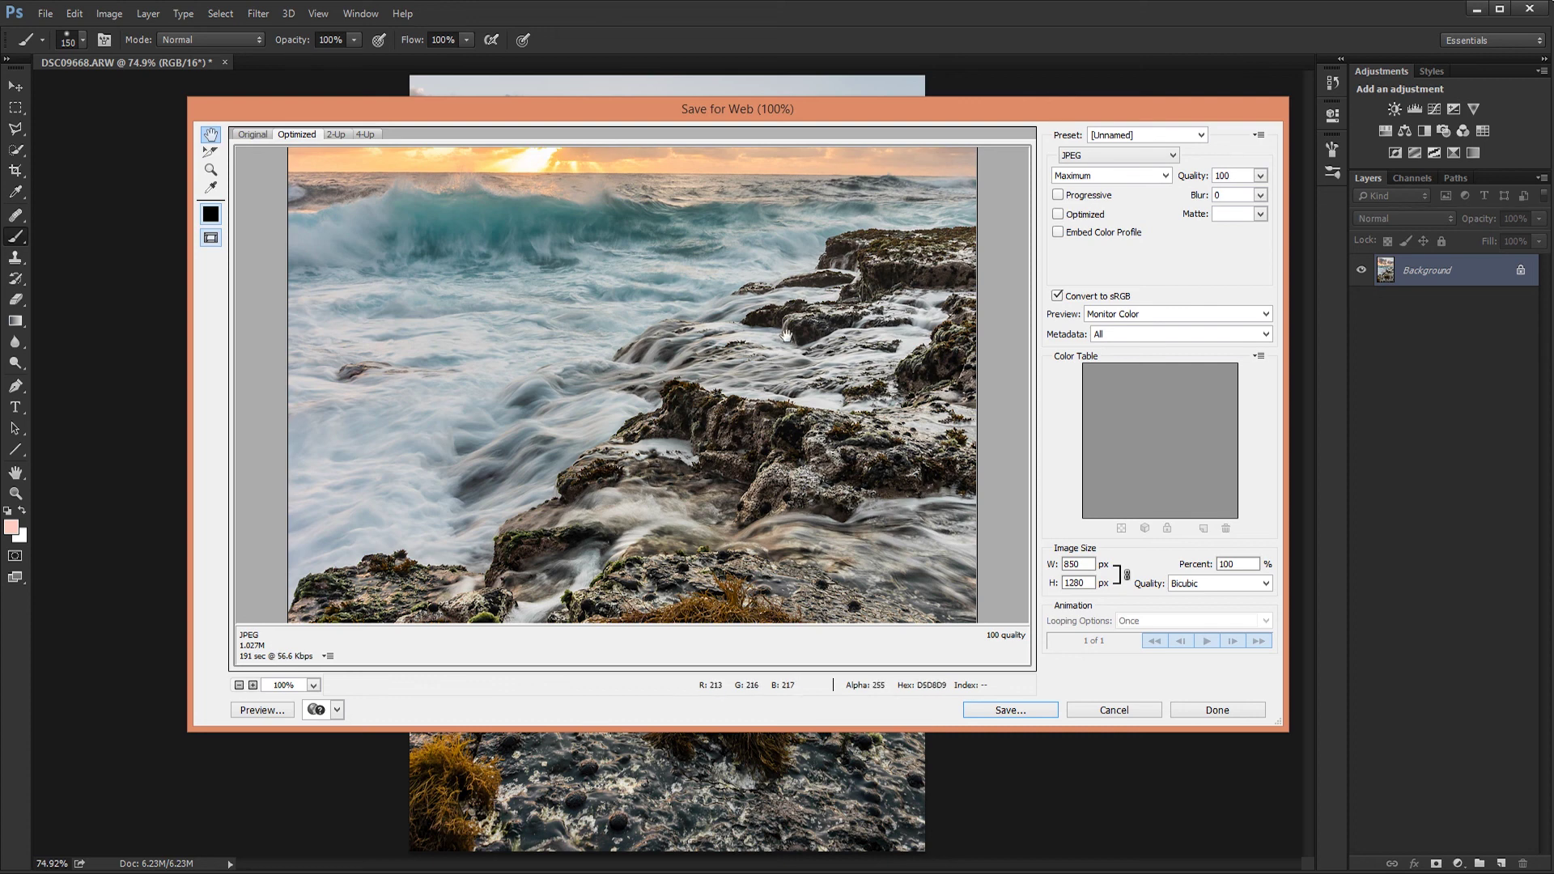
left_click_drag(786, 335, 770, 553)
left_click_drag(735, 433, 773, 502)
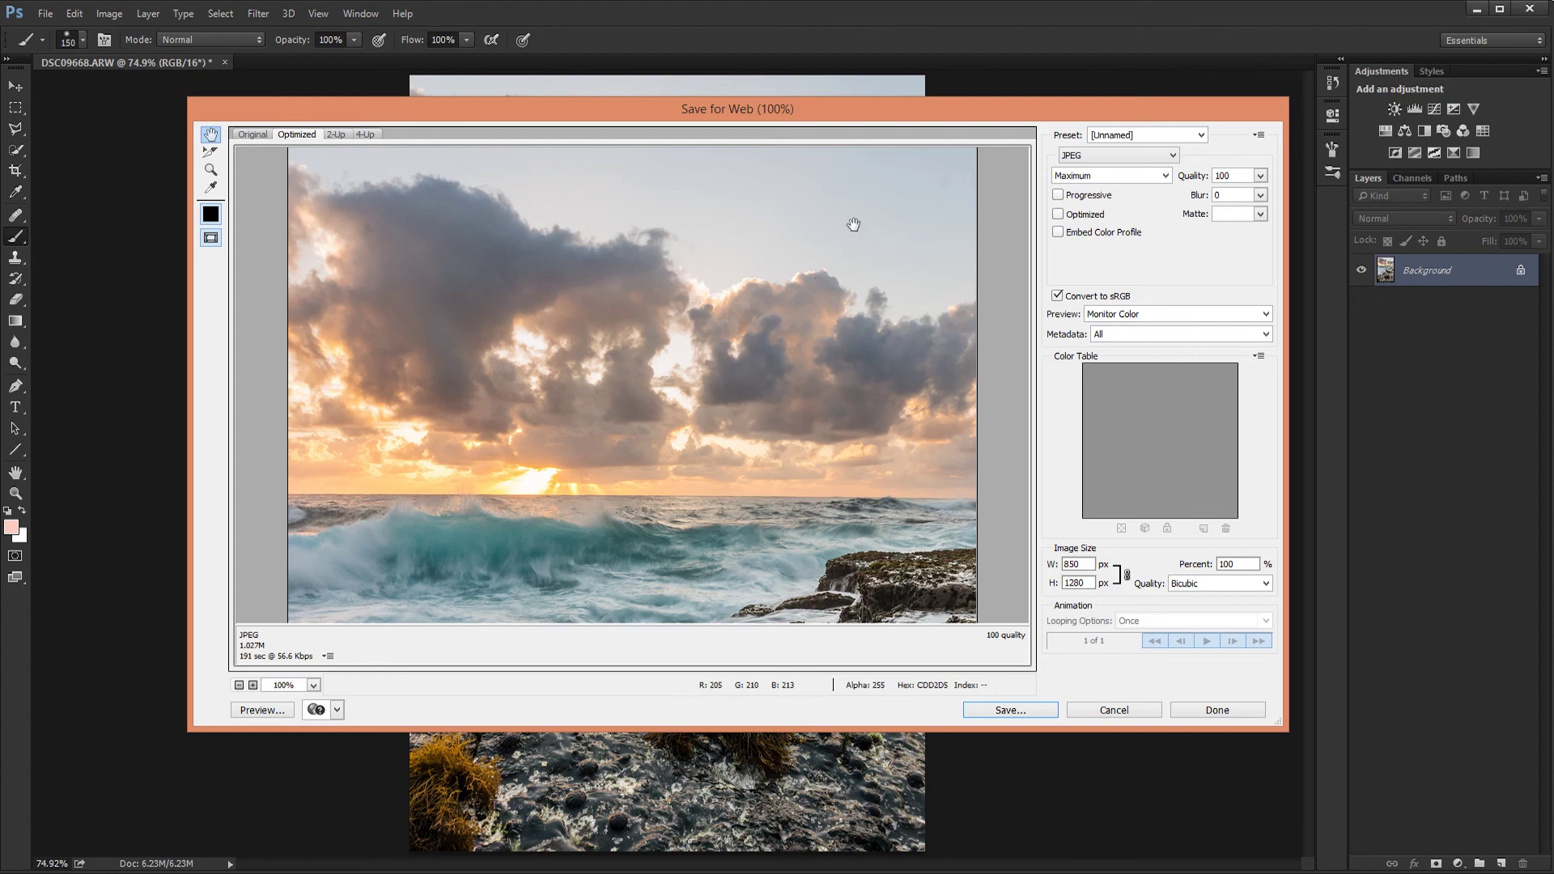
scroll(773, 457, "down", 10)
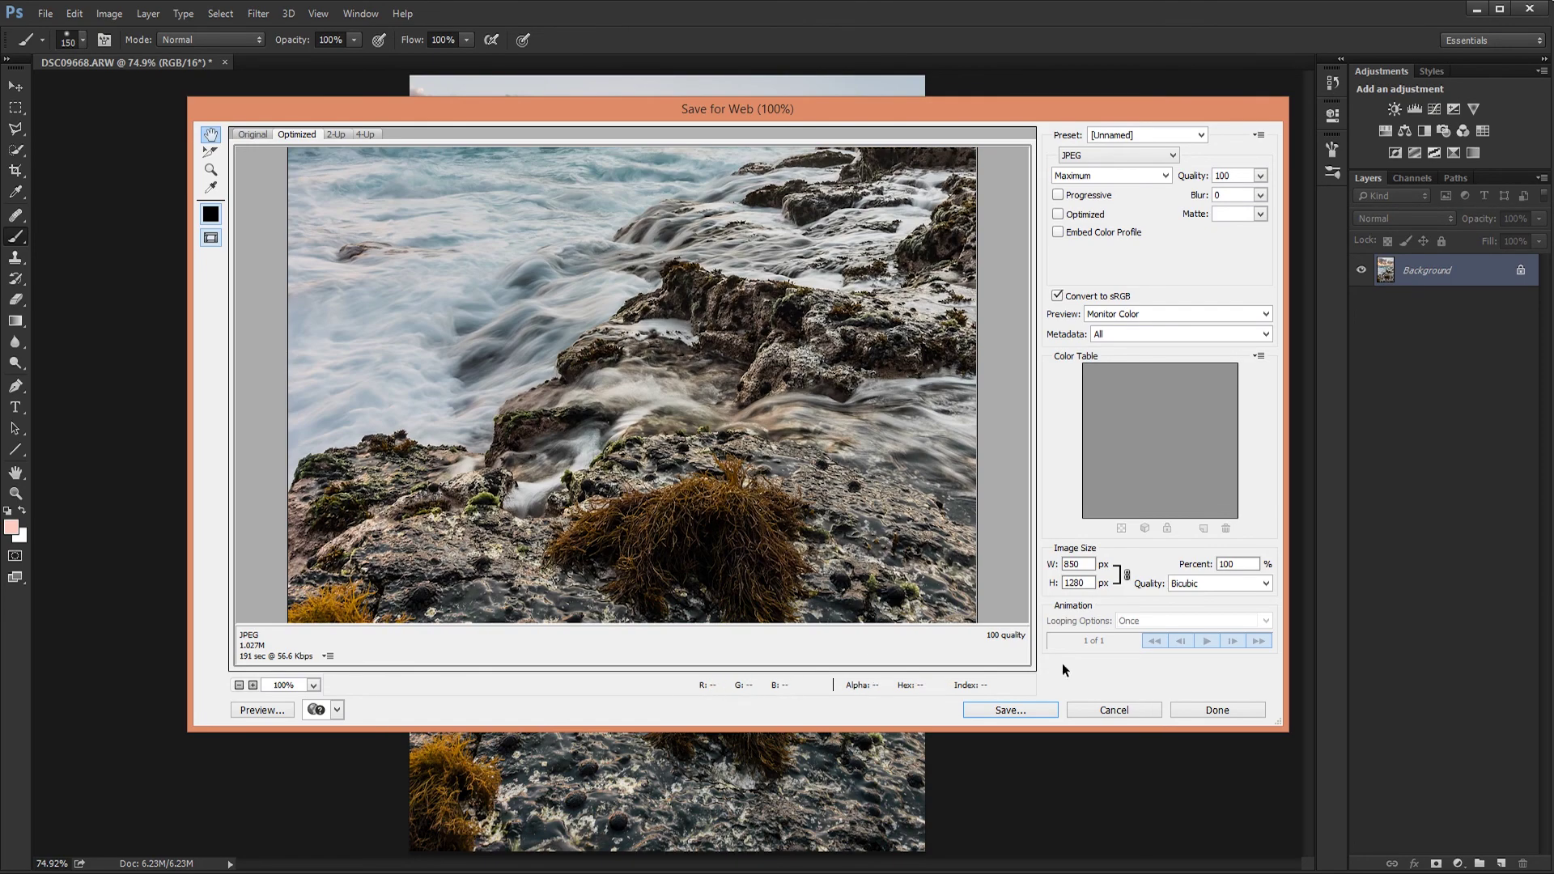
left_click(1115, 709)
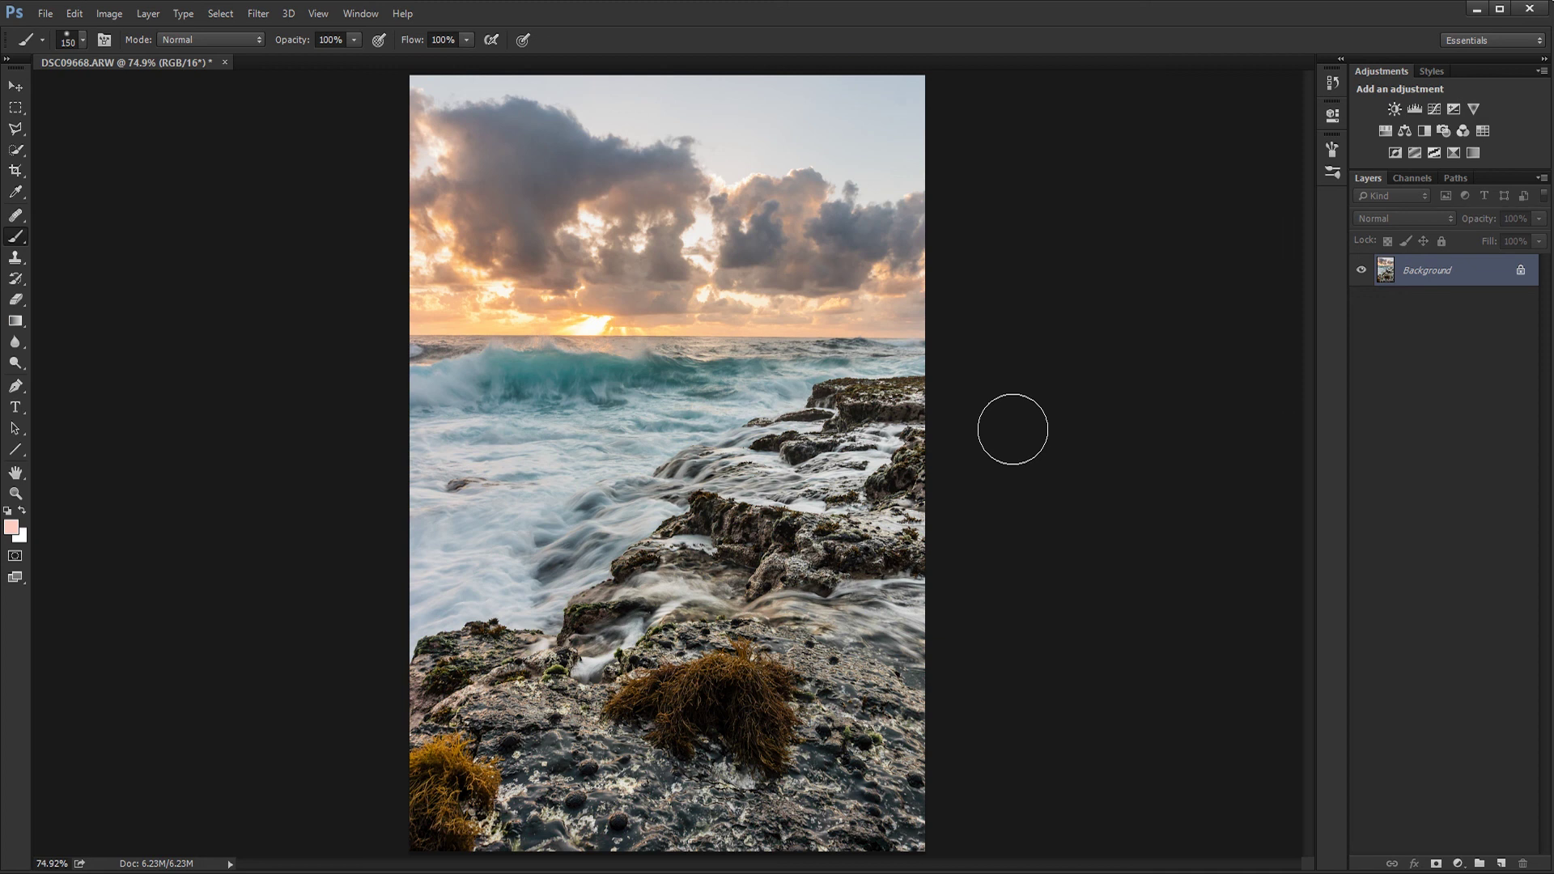